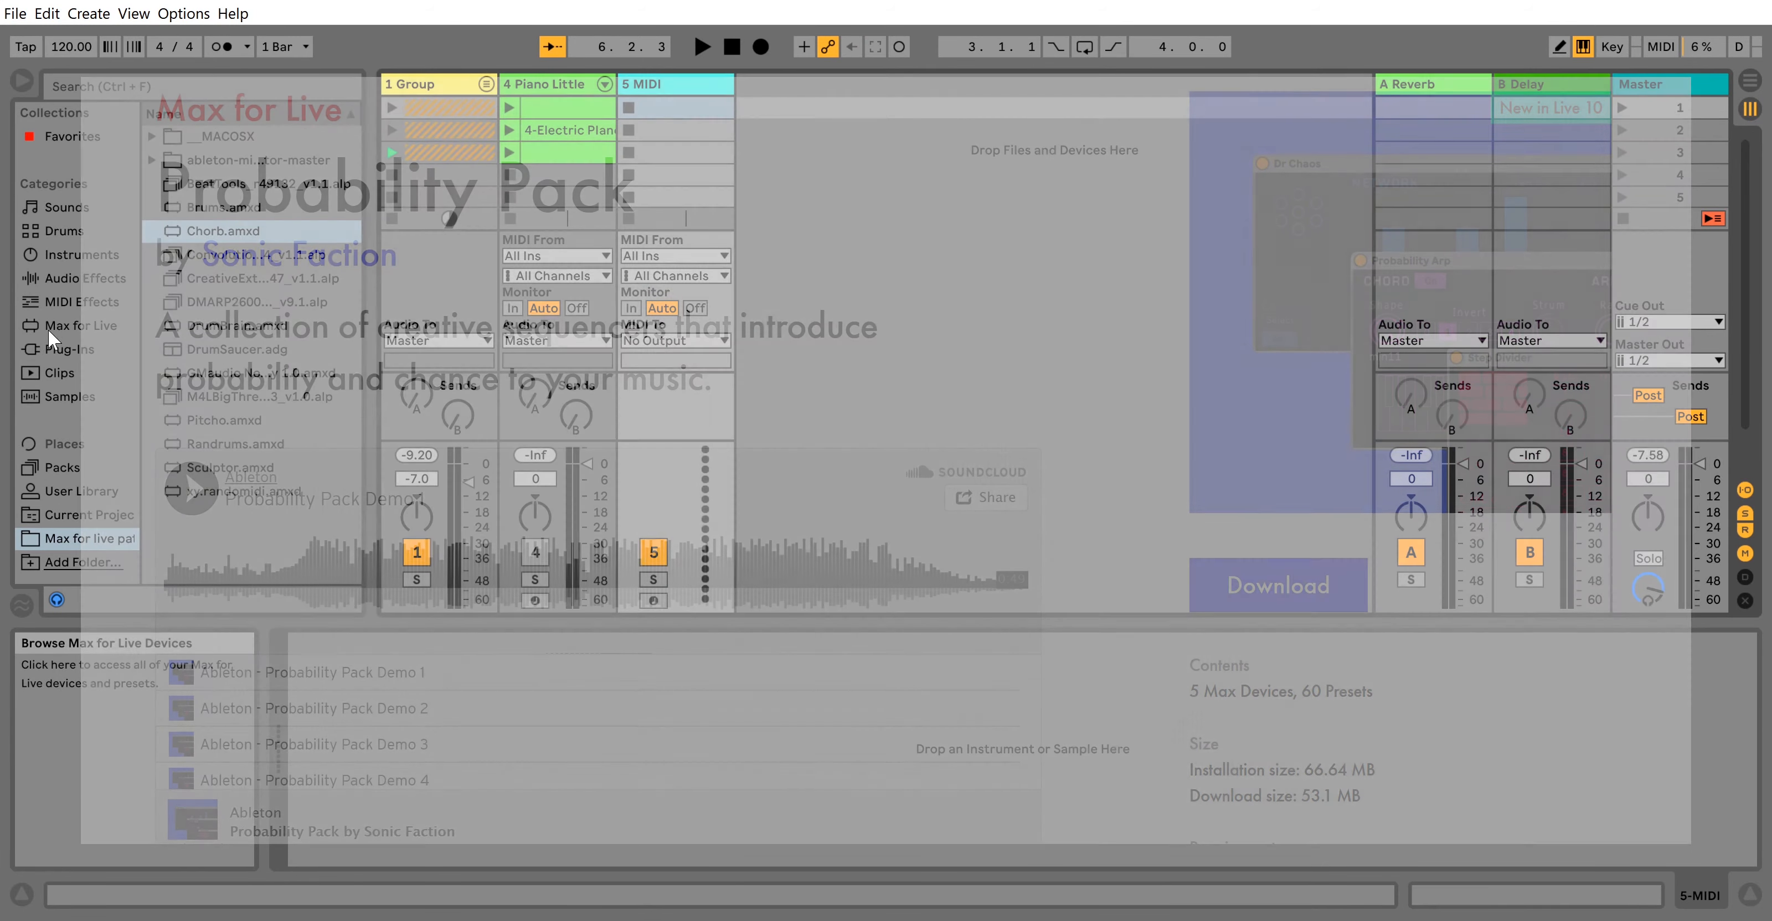
- Load the Dr Chaos Max MIDI effect onto the 5 MIDI track
left_click(47, 327)
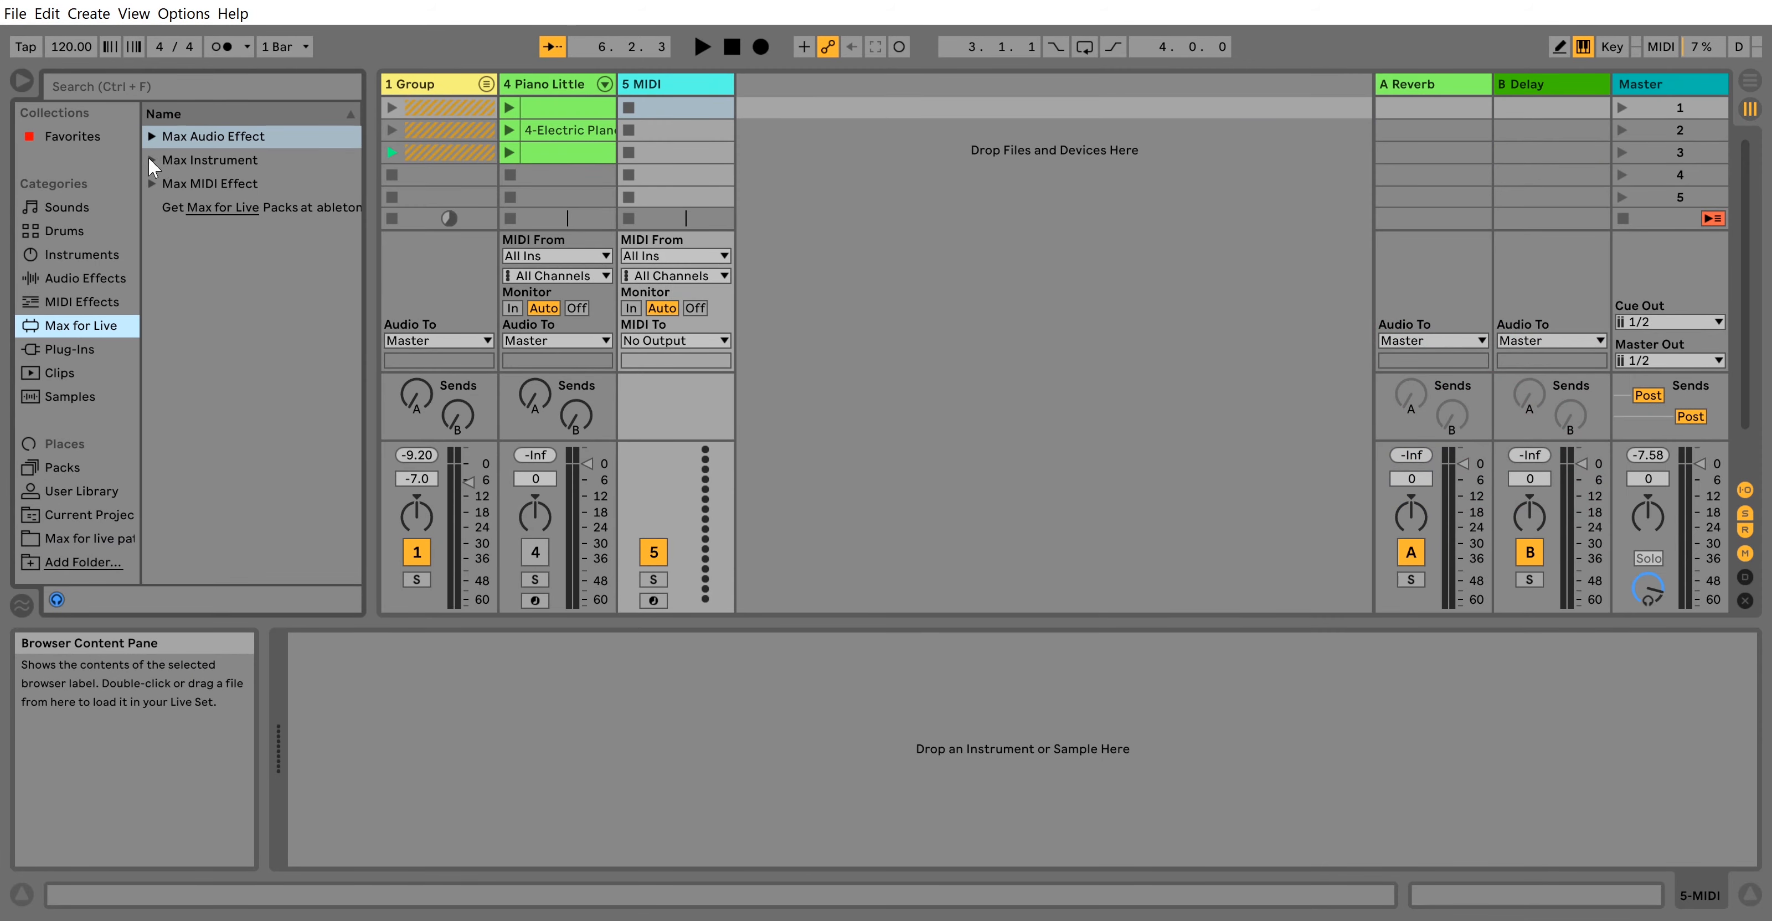
left_click(150, 183)
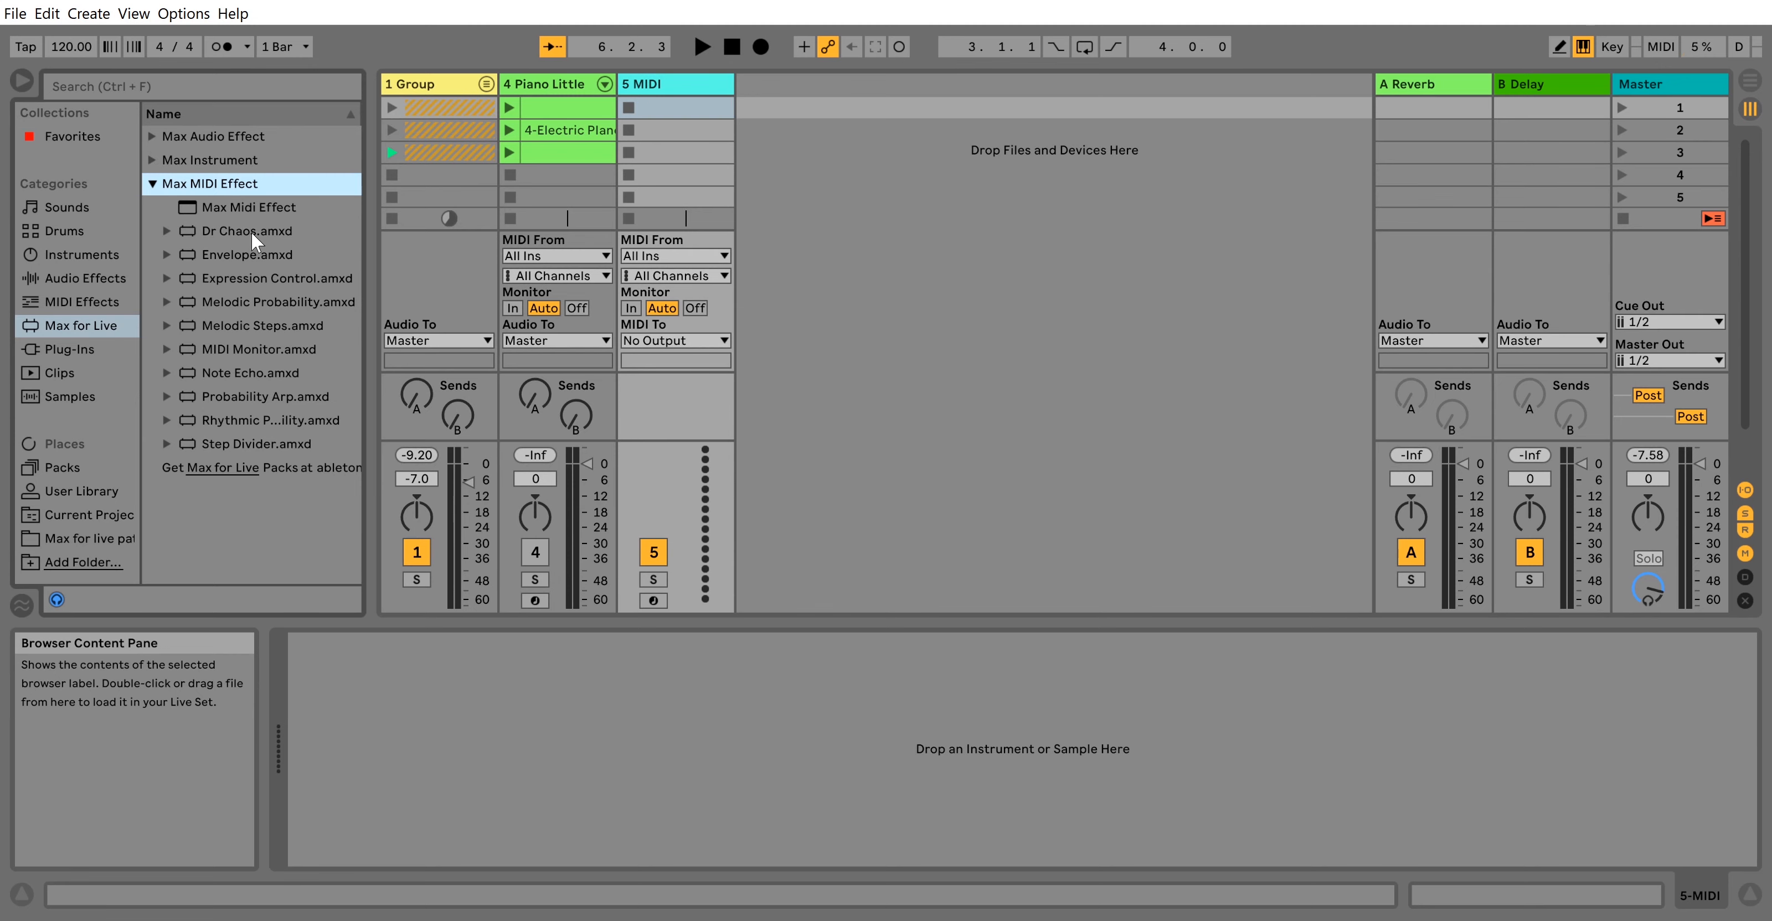
left_click_drag(250, 232, 640, 114)
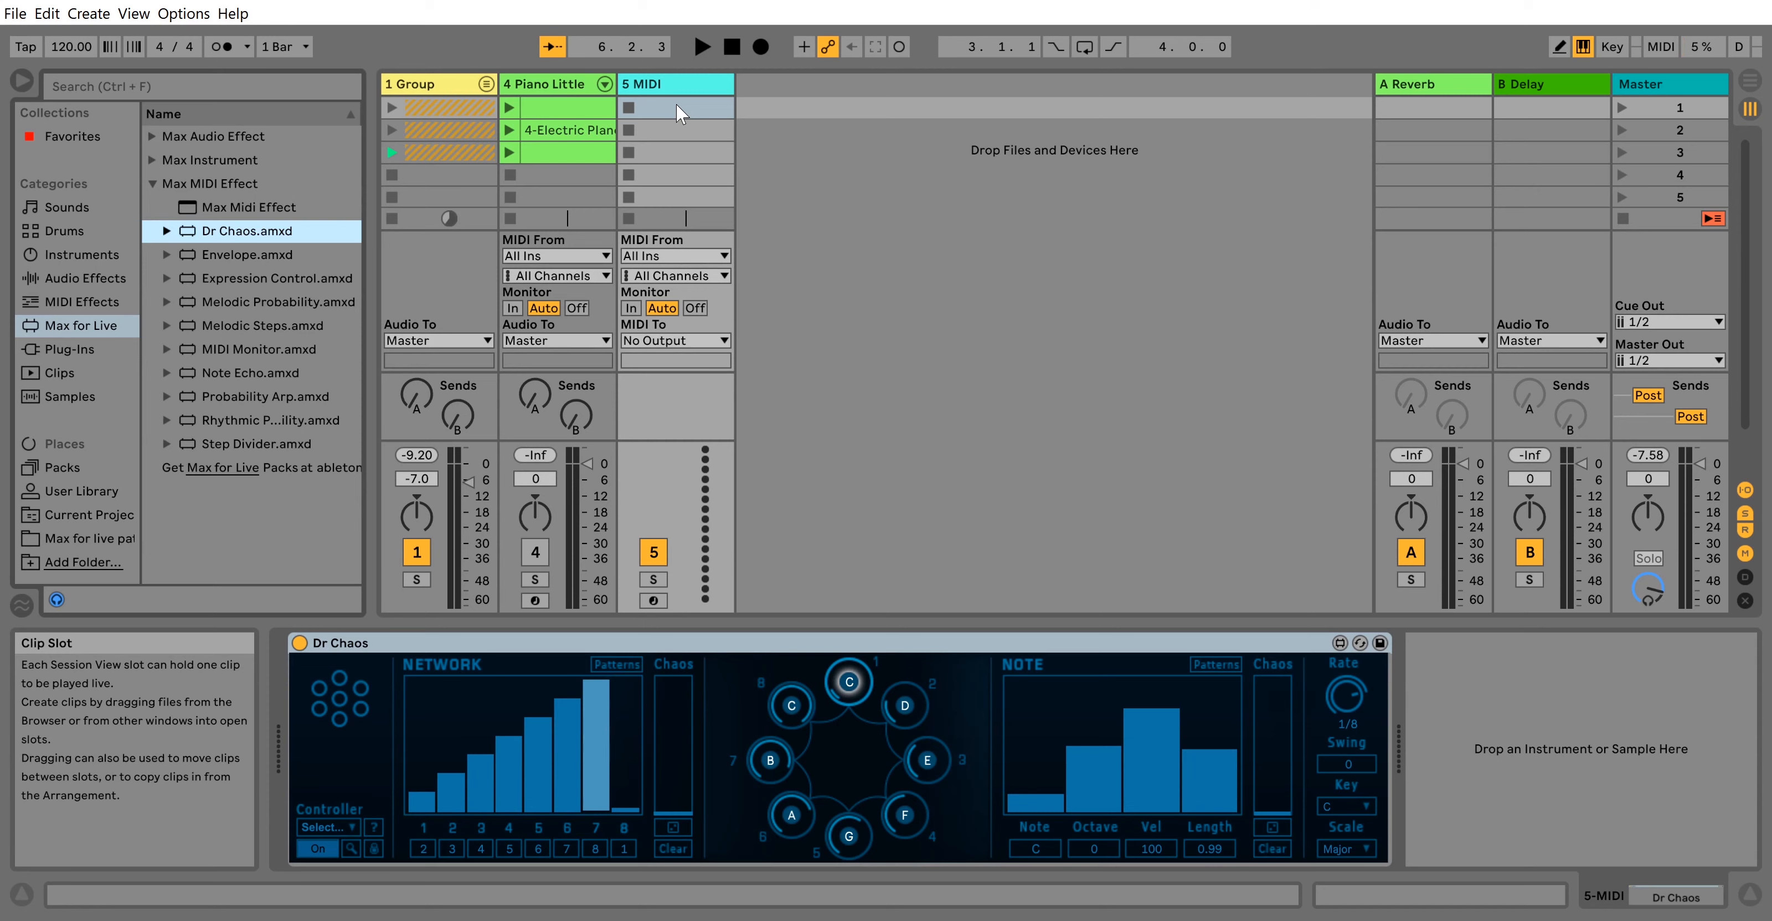
- Add Simpler's Cheap Electronic Piano preset from Piano & Keys after Dr Chaos on track 5
left_click(62, 256)
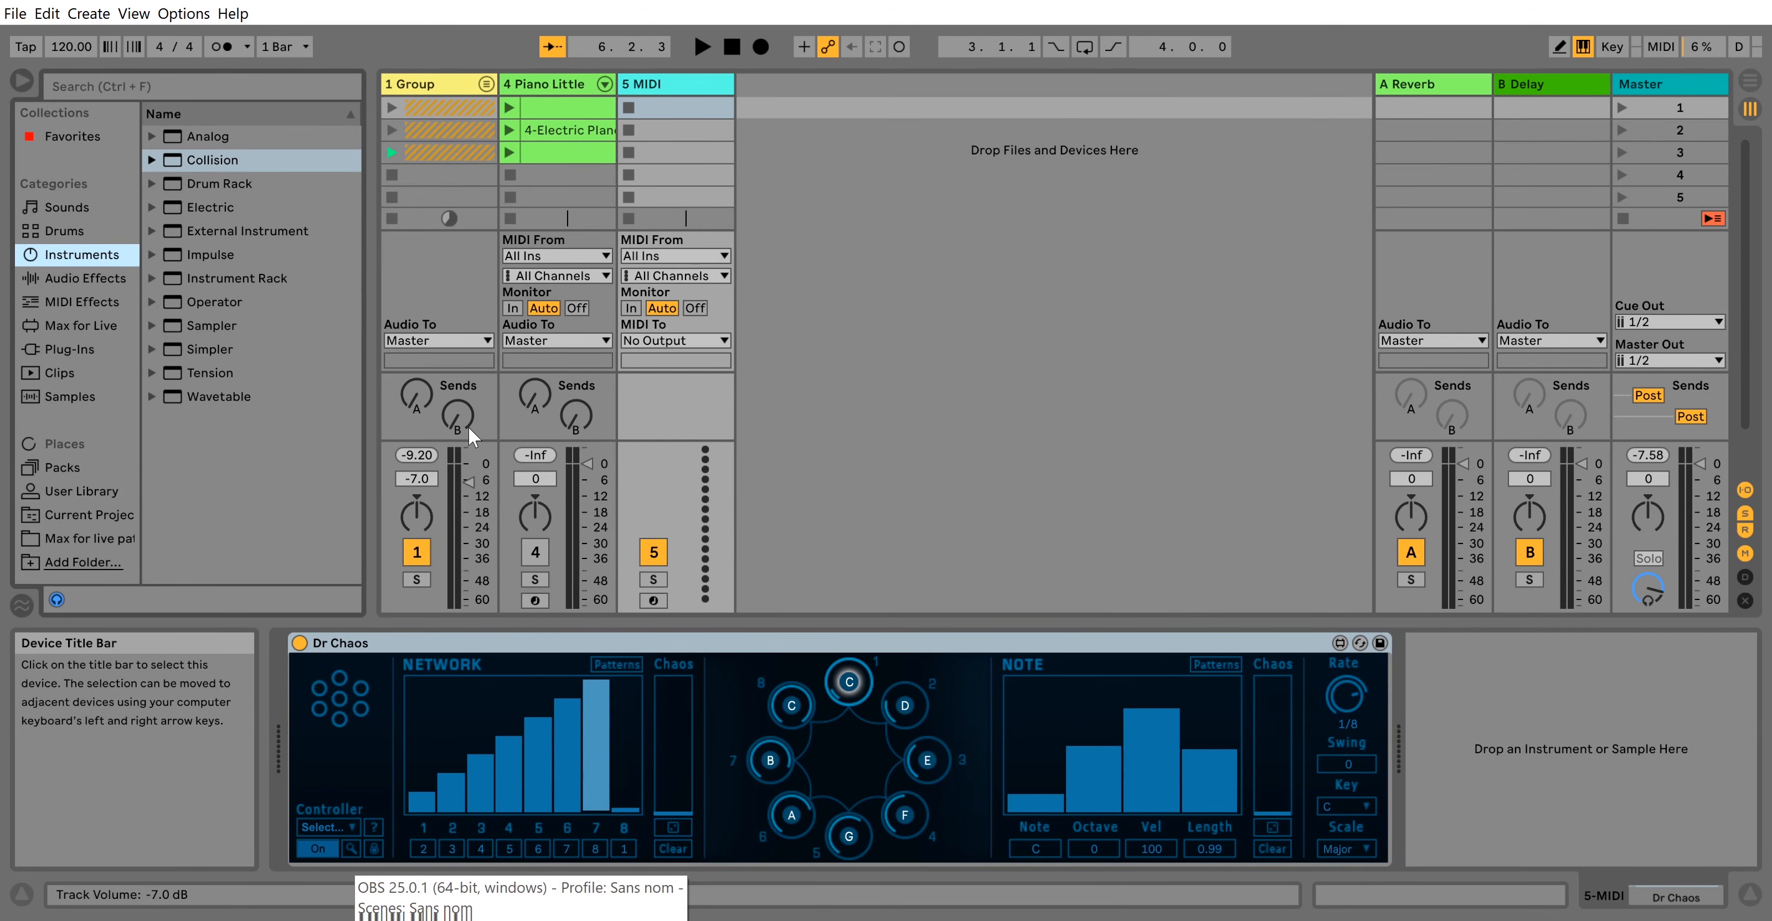
left_click(151, 350)
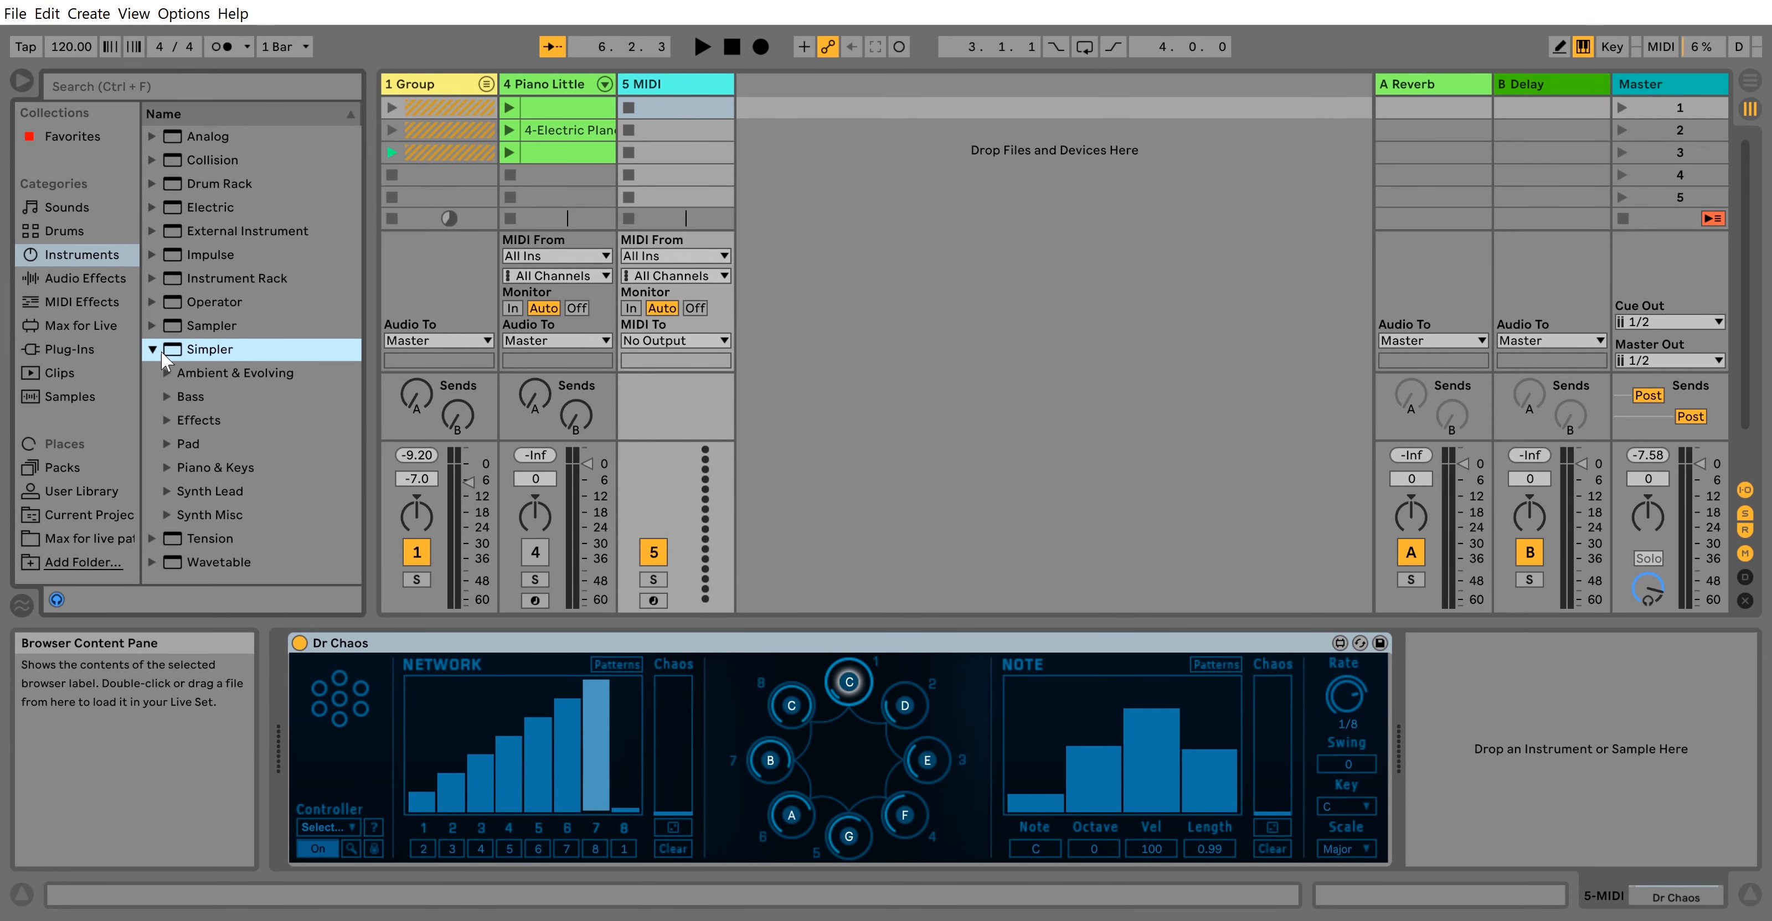
left_click(180, 470)
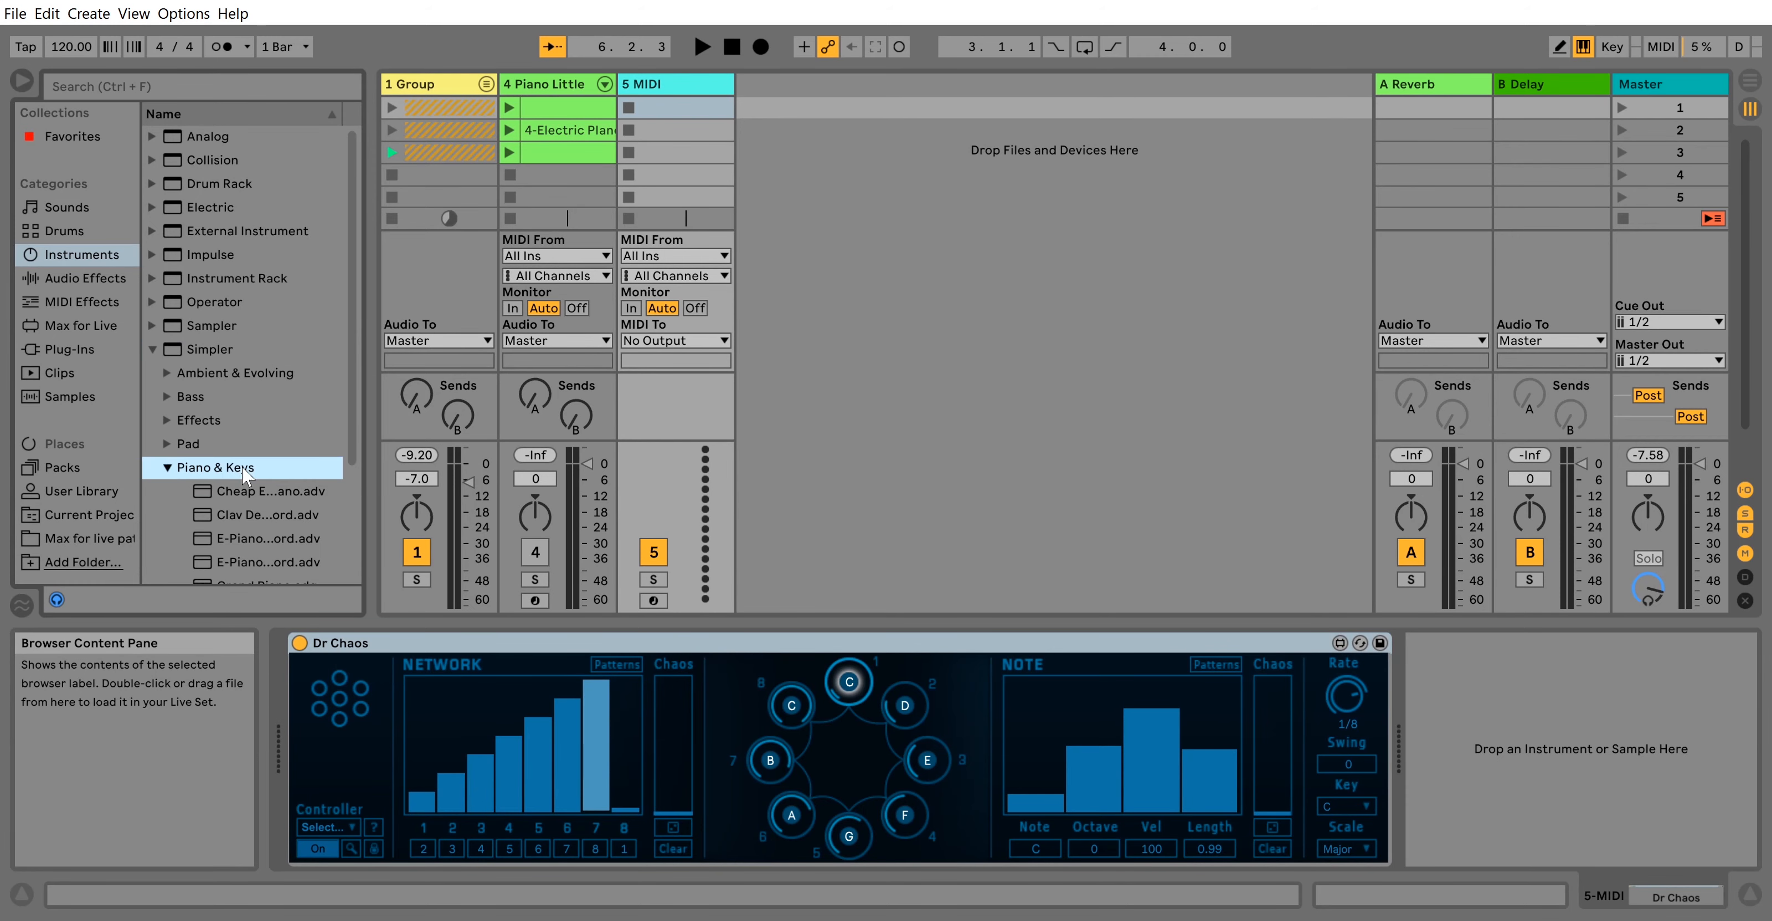
left_click(241, 486)
left_click_drag(794, 191, 722, 131)
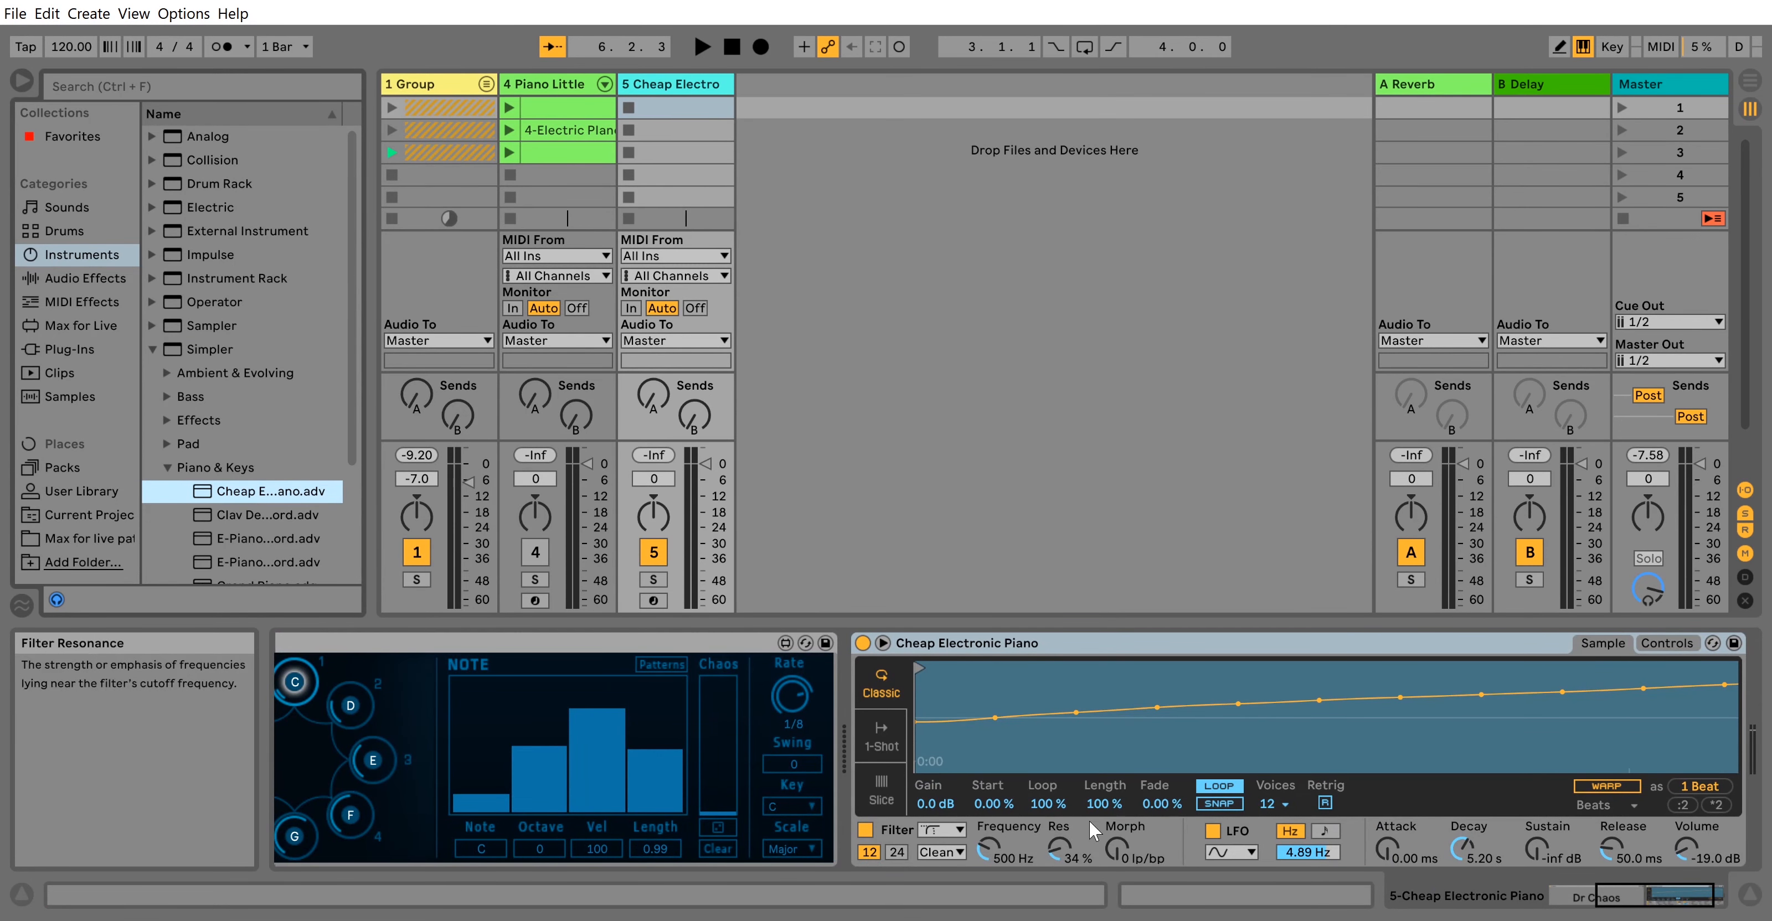
- Play the default Dr Chaos sequence through the electric piano and follow its note circle, then stop playback
scroll(1088, 820, "up", 5)
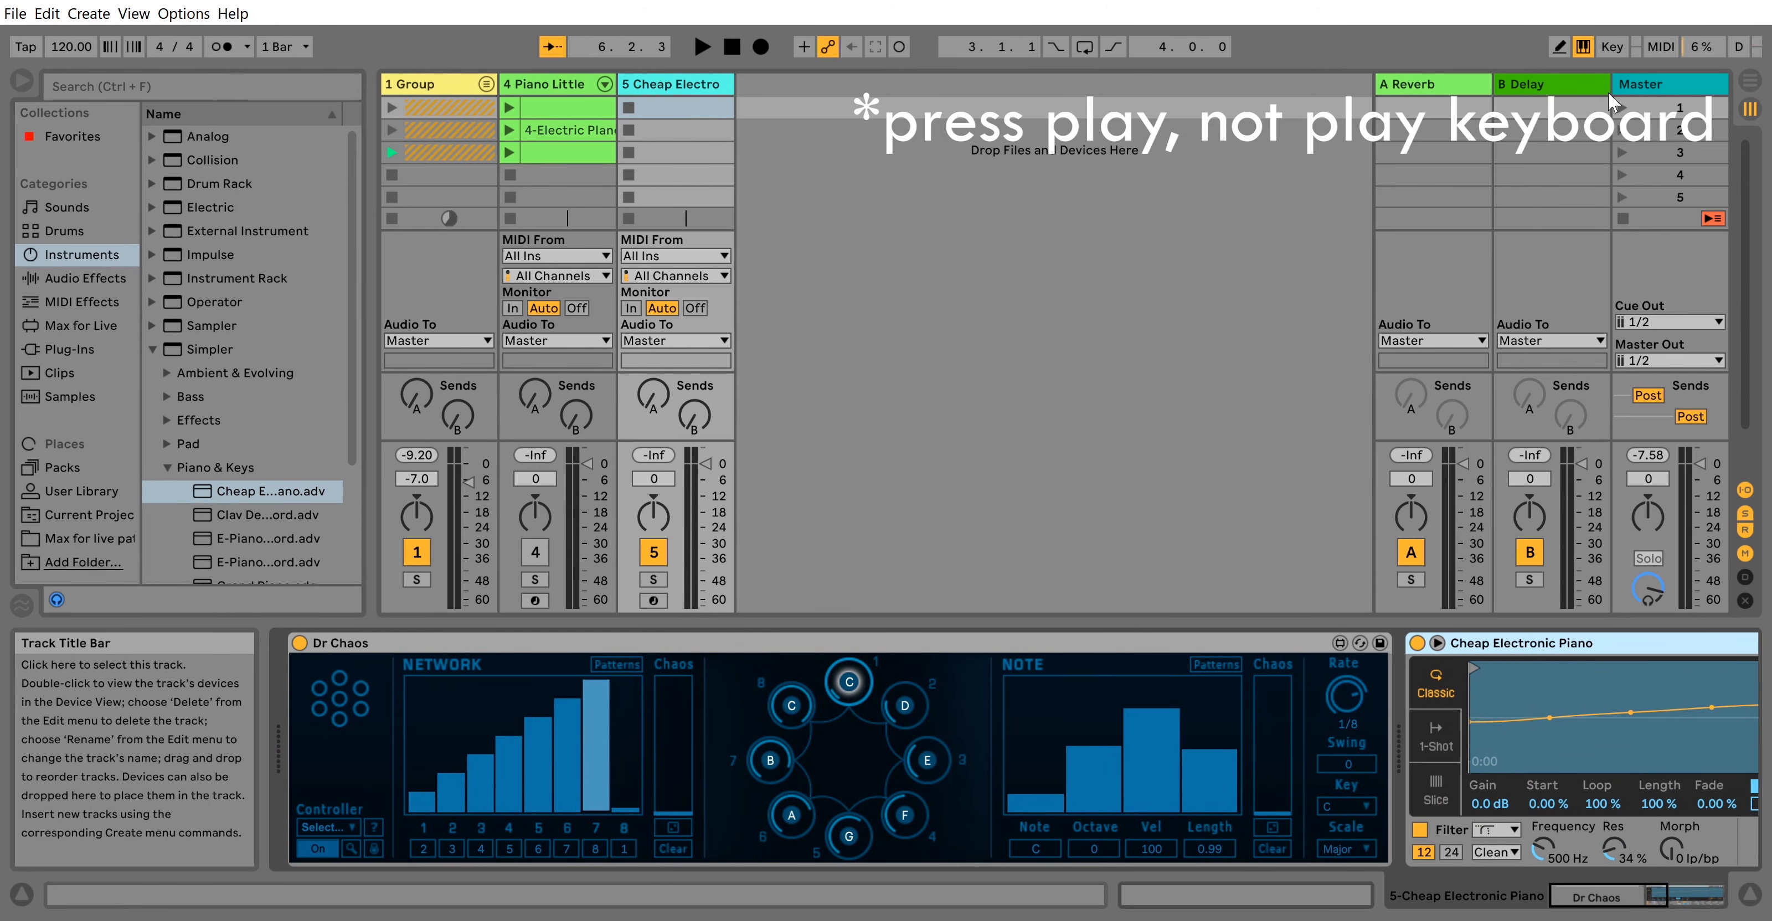
key("space")
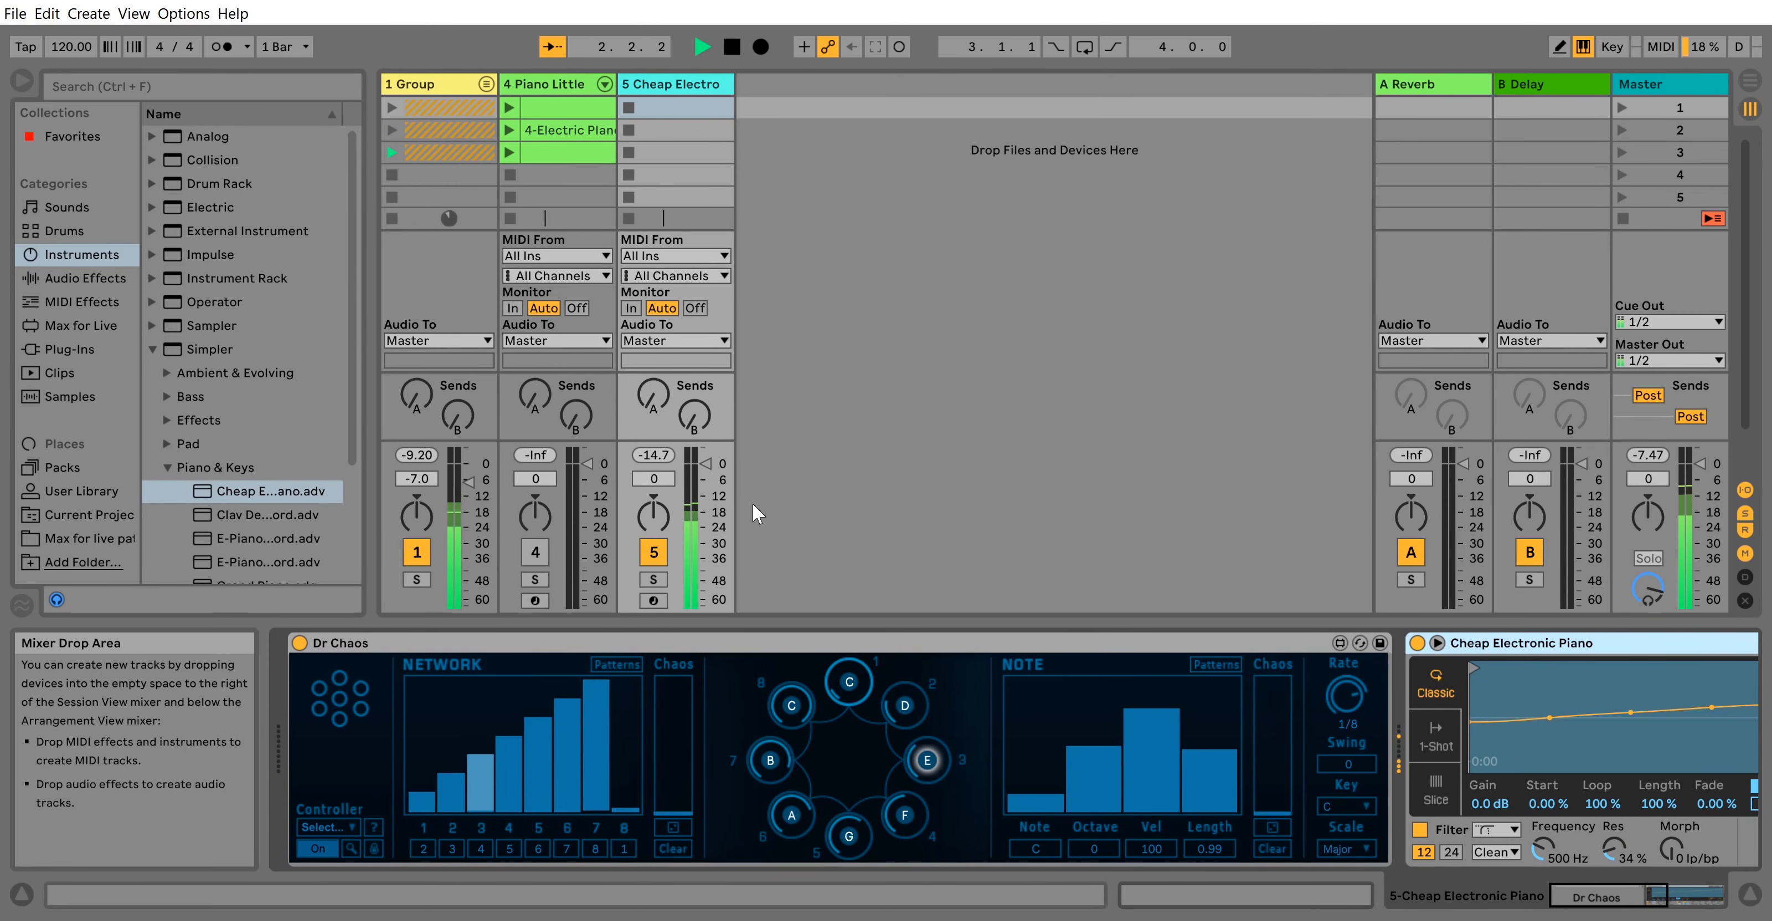
key("space")
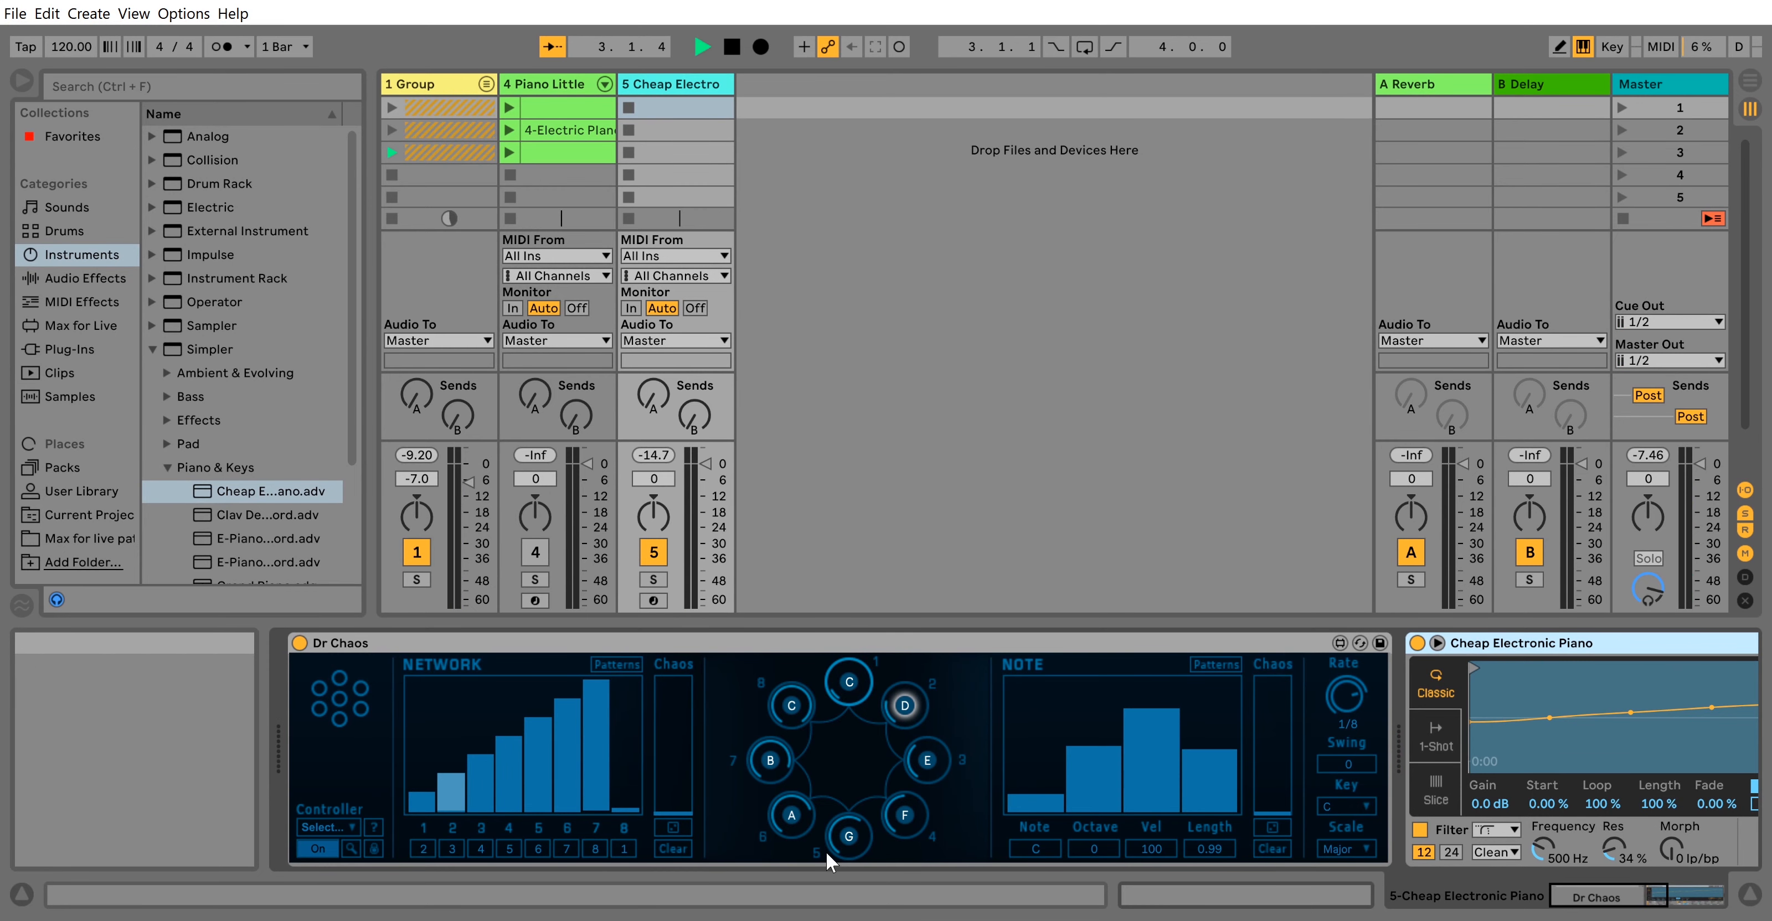
key("space")
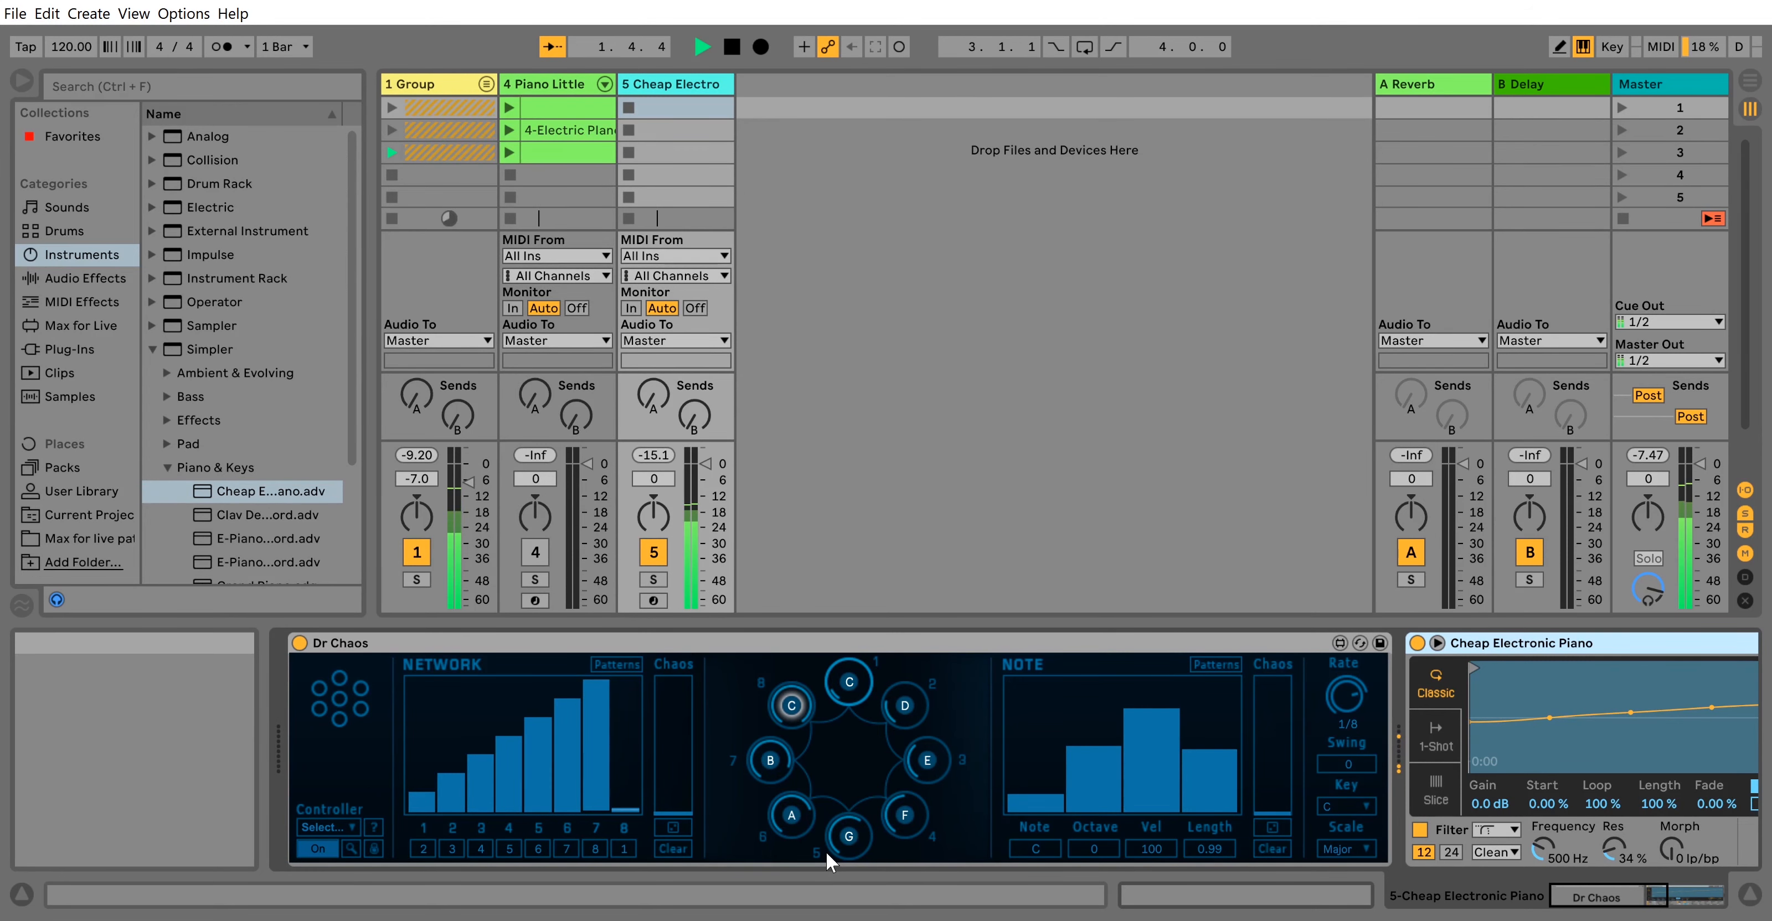
key("space")
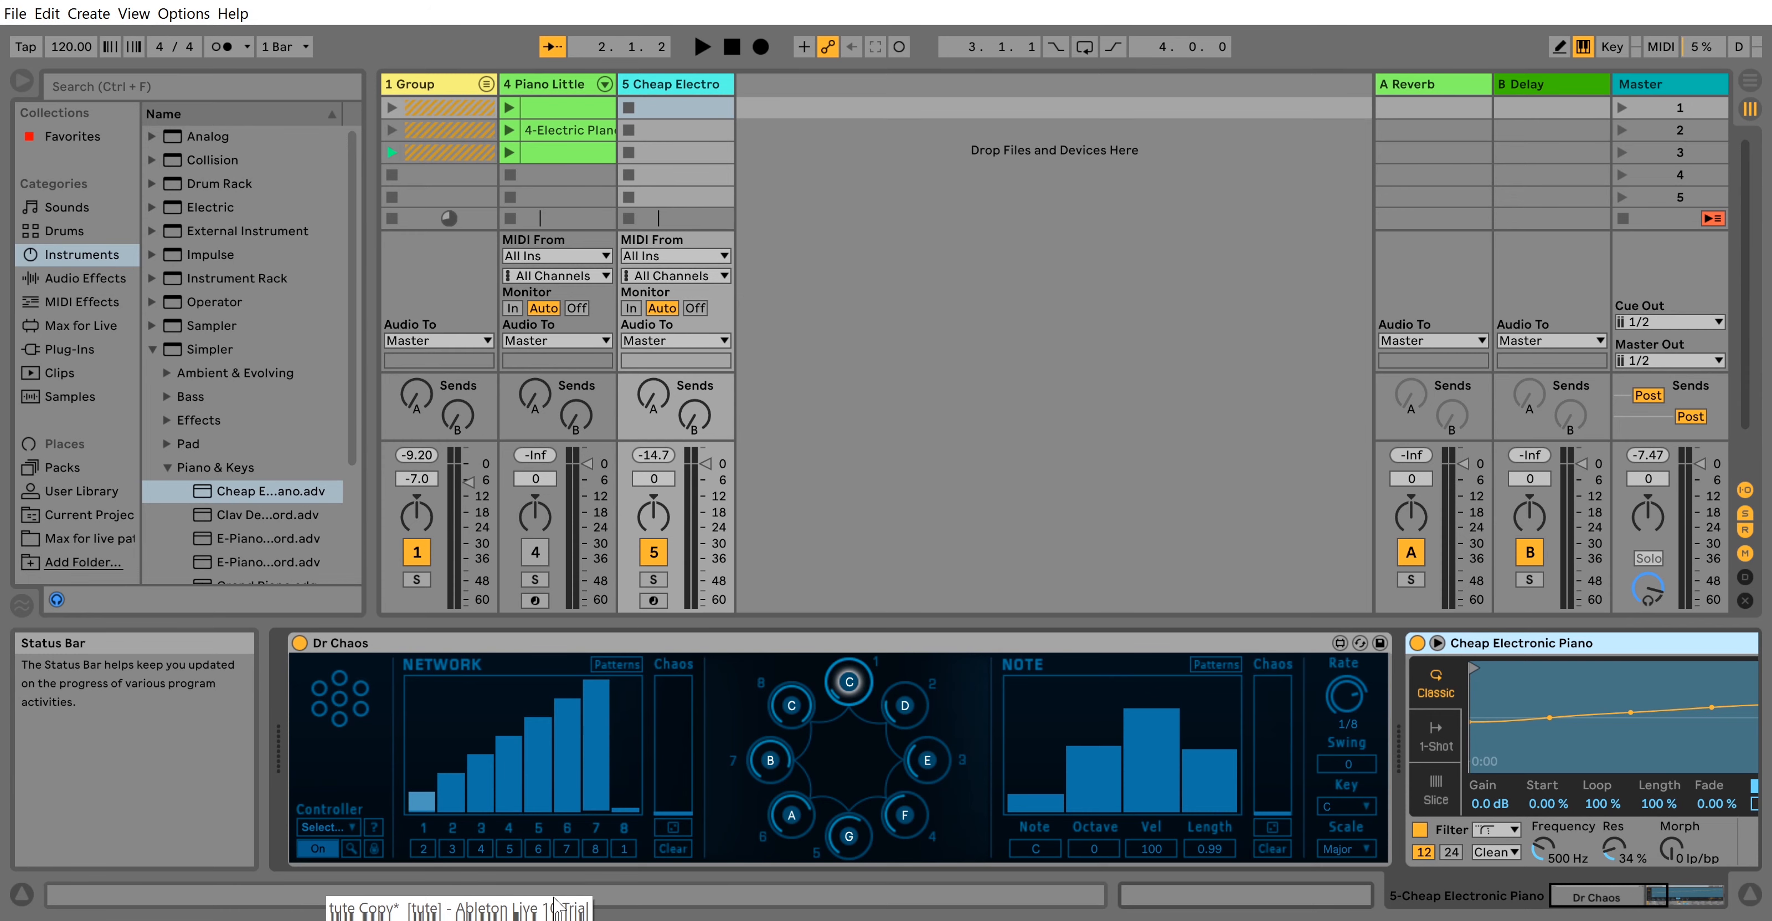
- Randomise the Network note order of Dr Chaos three times while auditioning the sequence
left_click(675, 829)
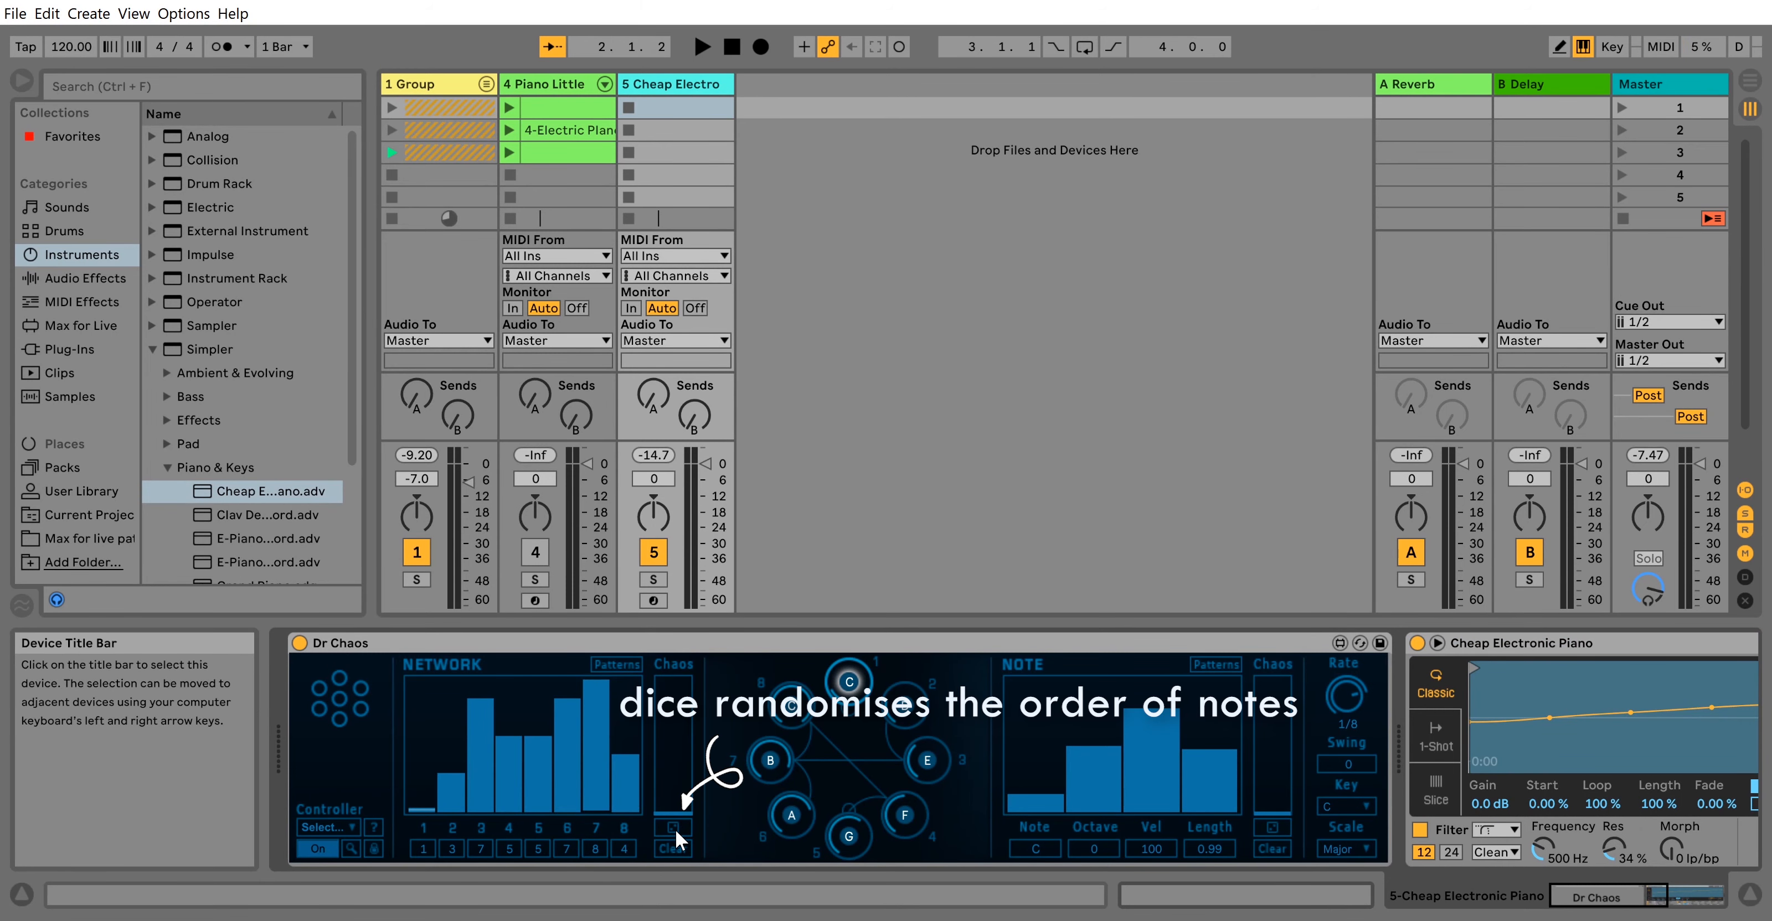
key("space")
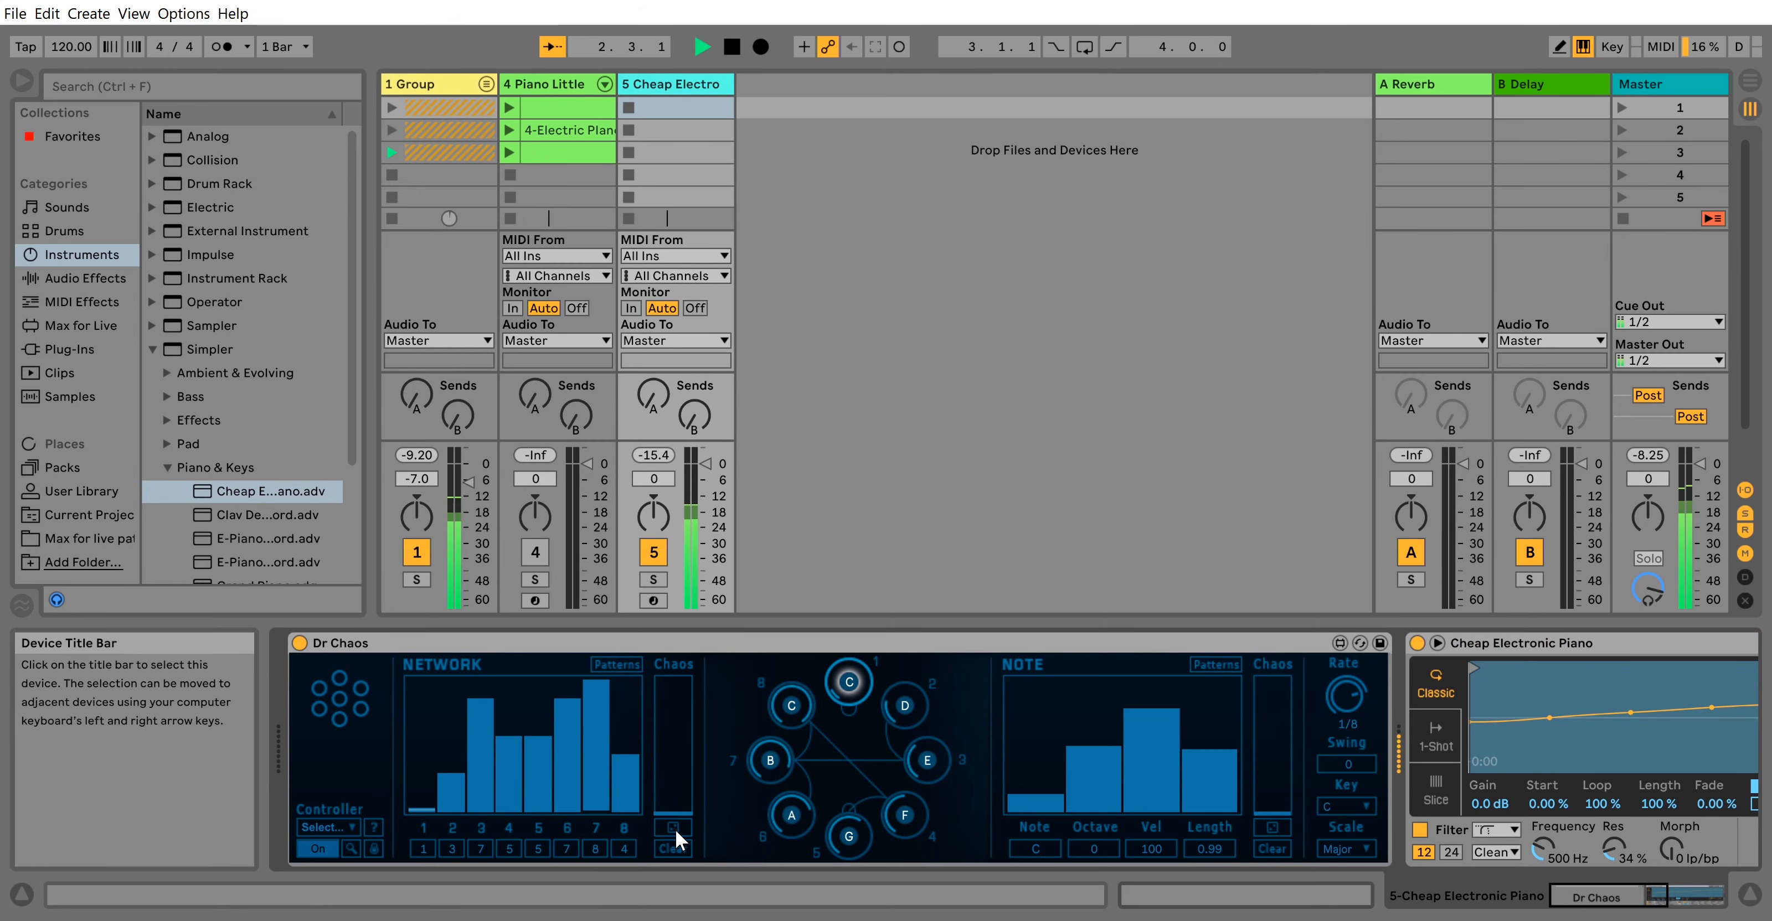
left_click(676, 828)
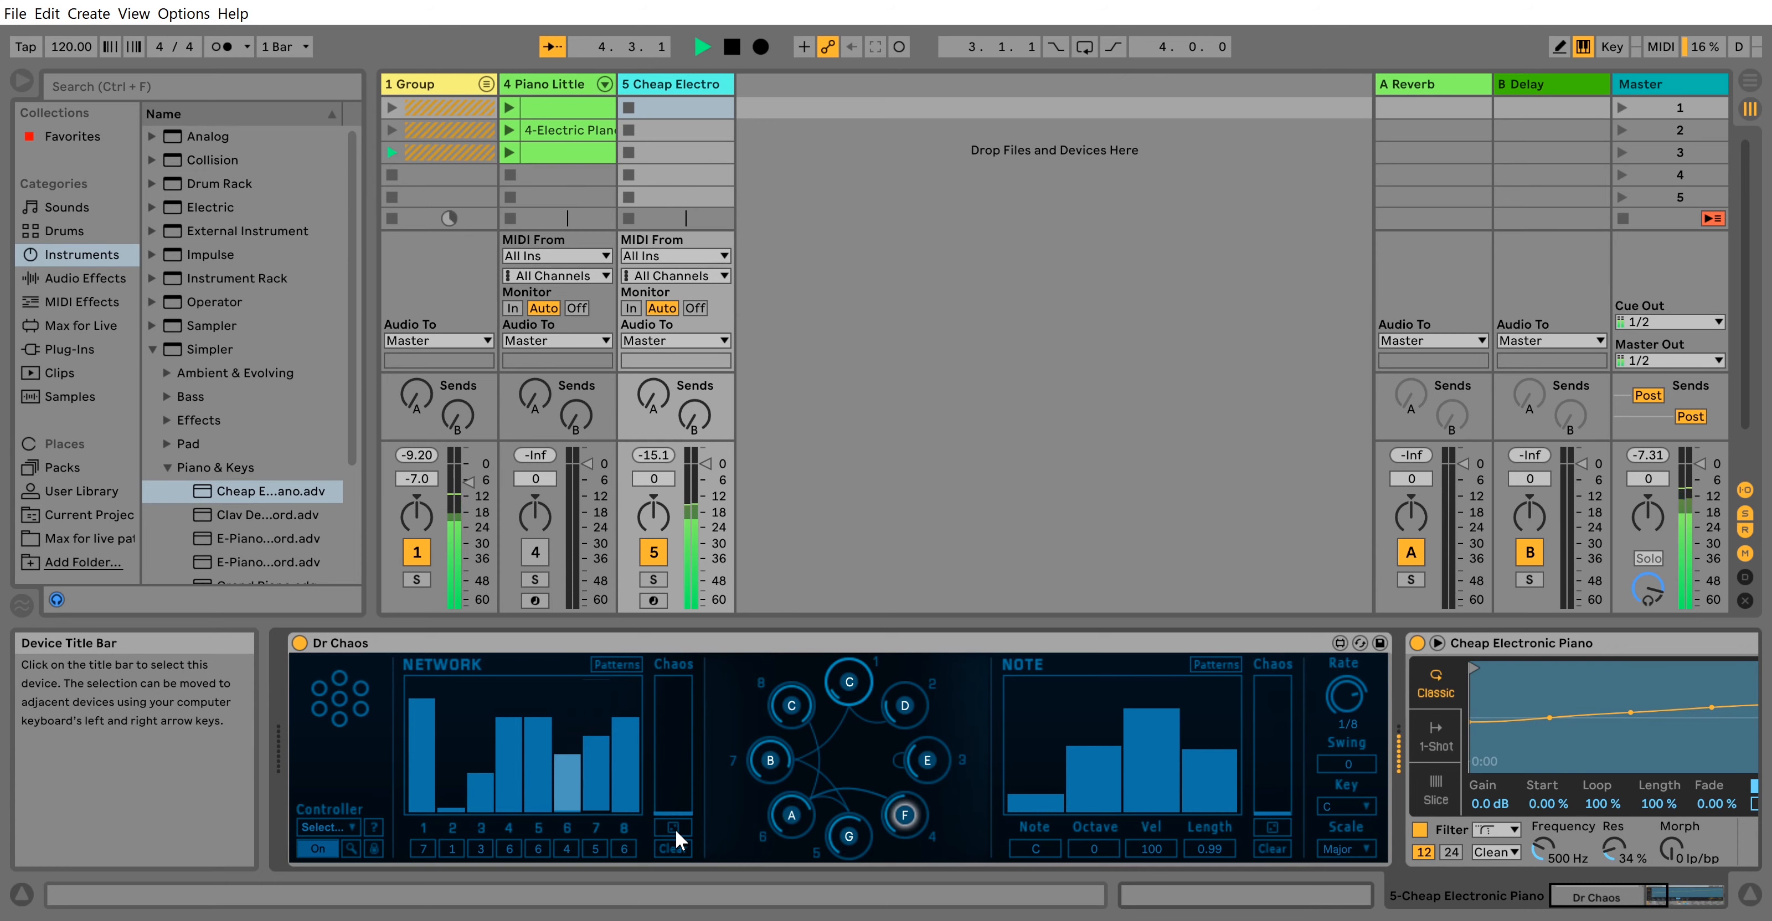
left_click(676, 828)
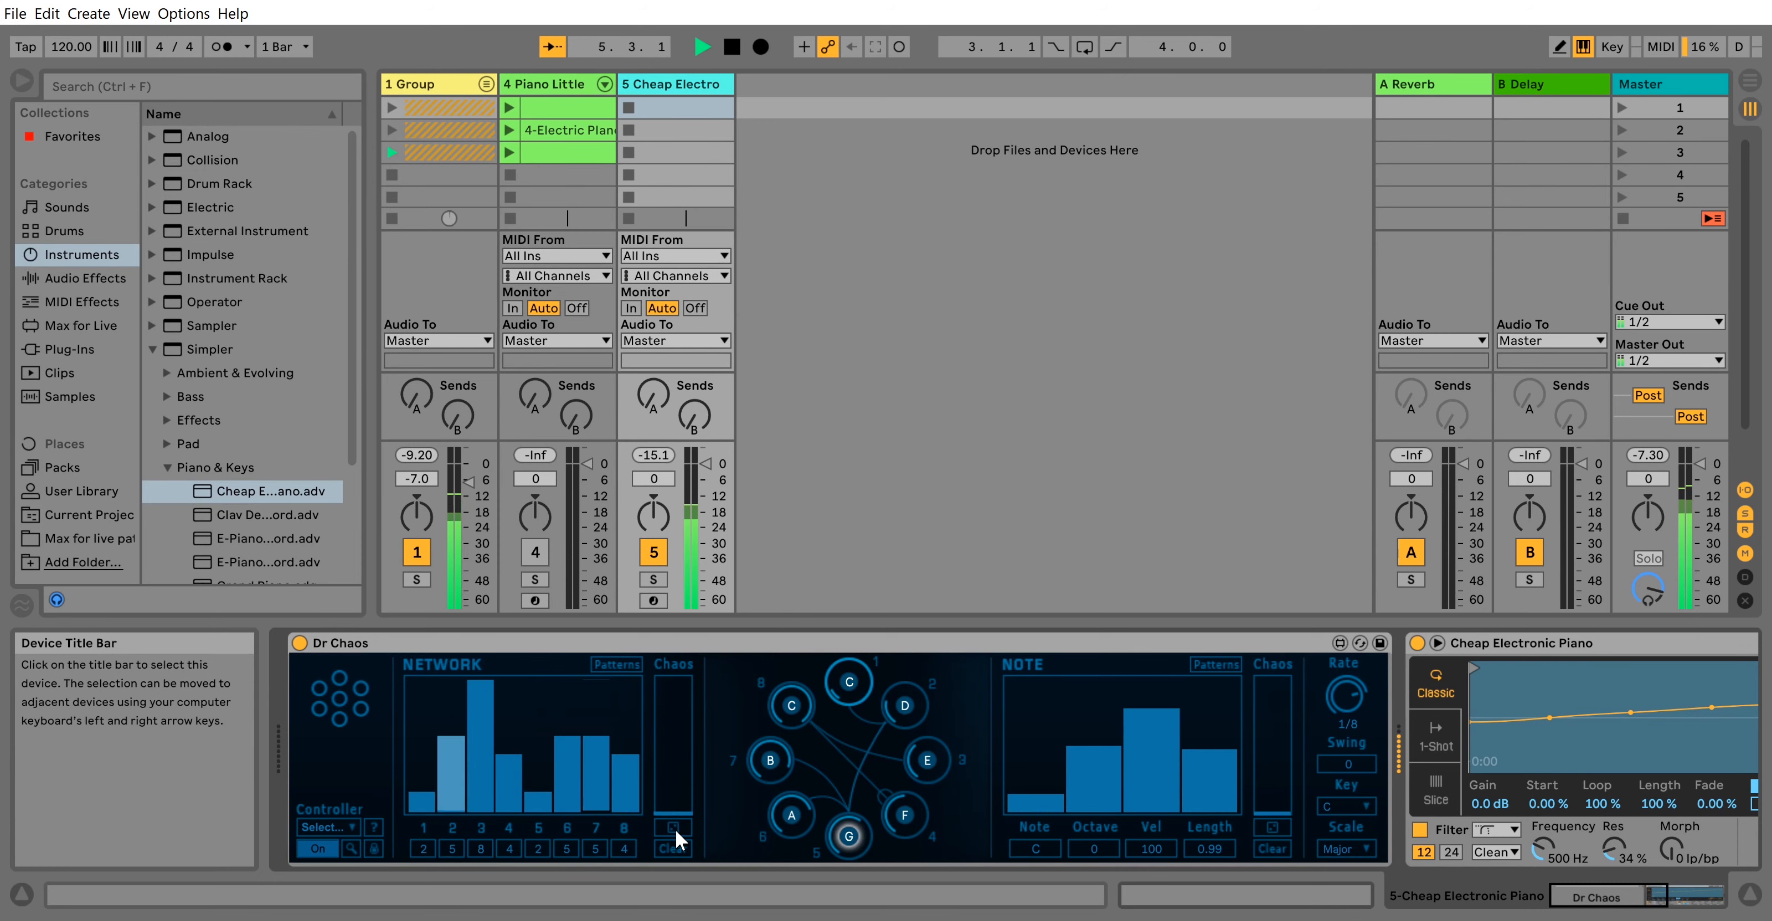
key("space")
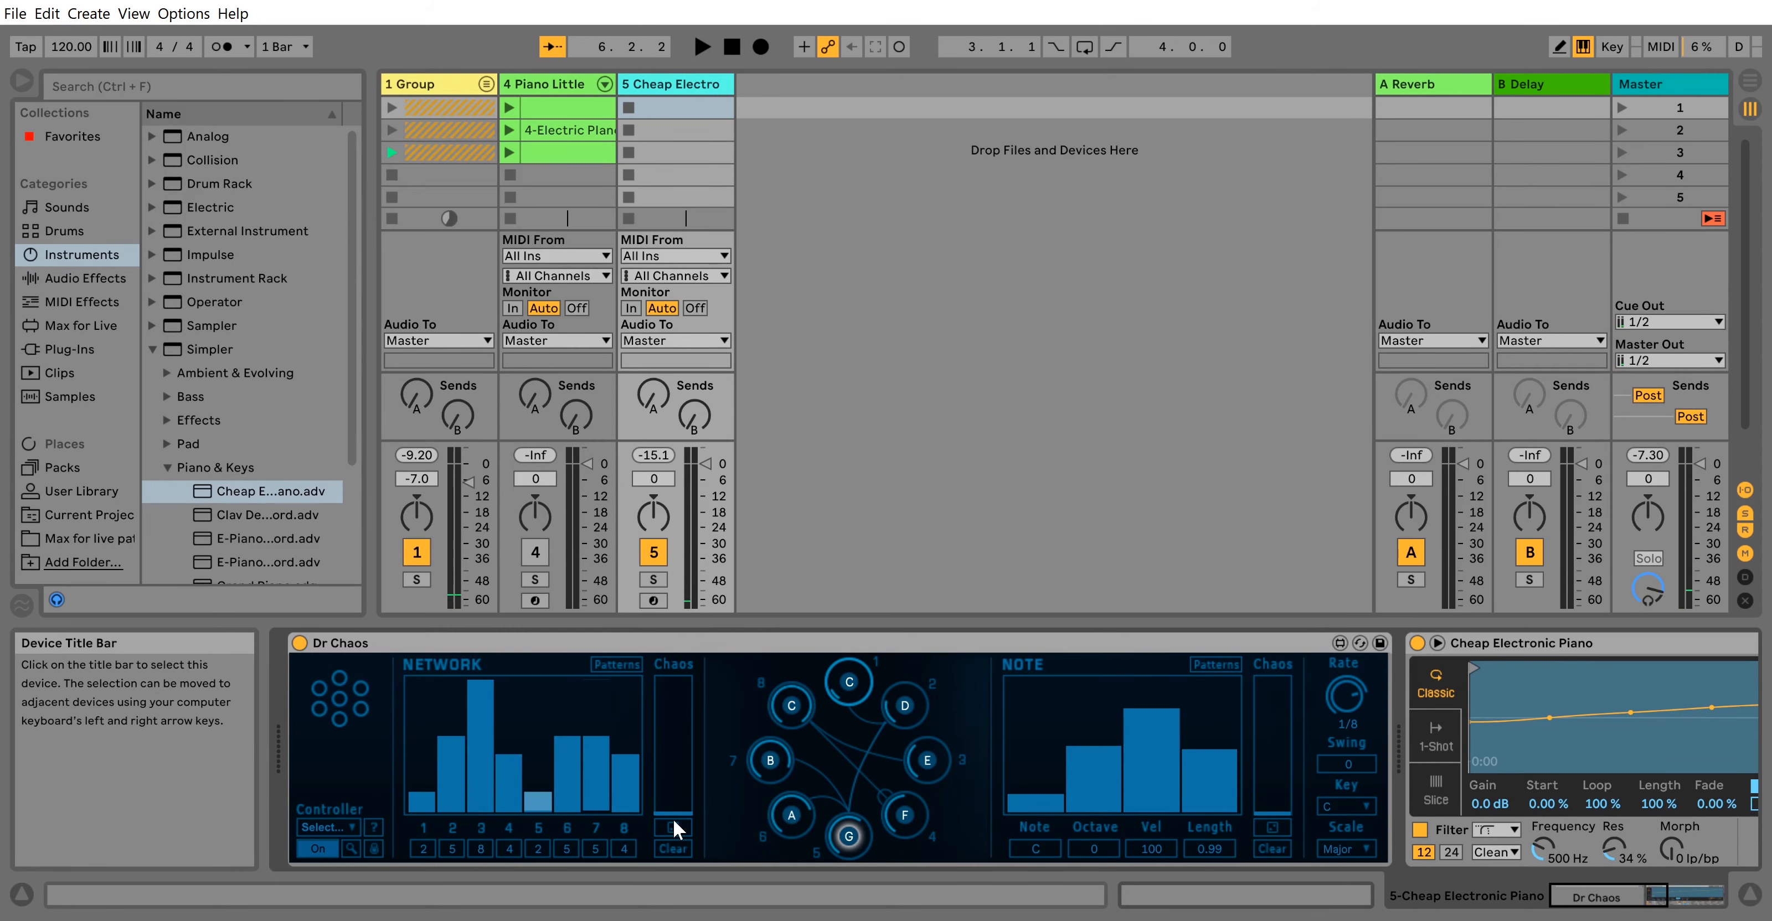
- Raise the Network Chaos amount to maximum and audition the newly randomised note order
left_click_drag(675, 807, 676, 675)
key("space")
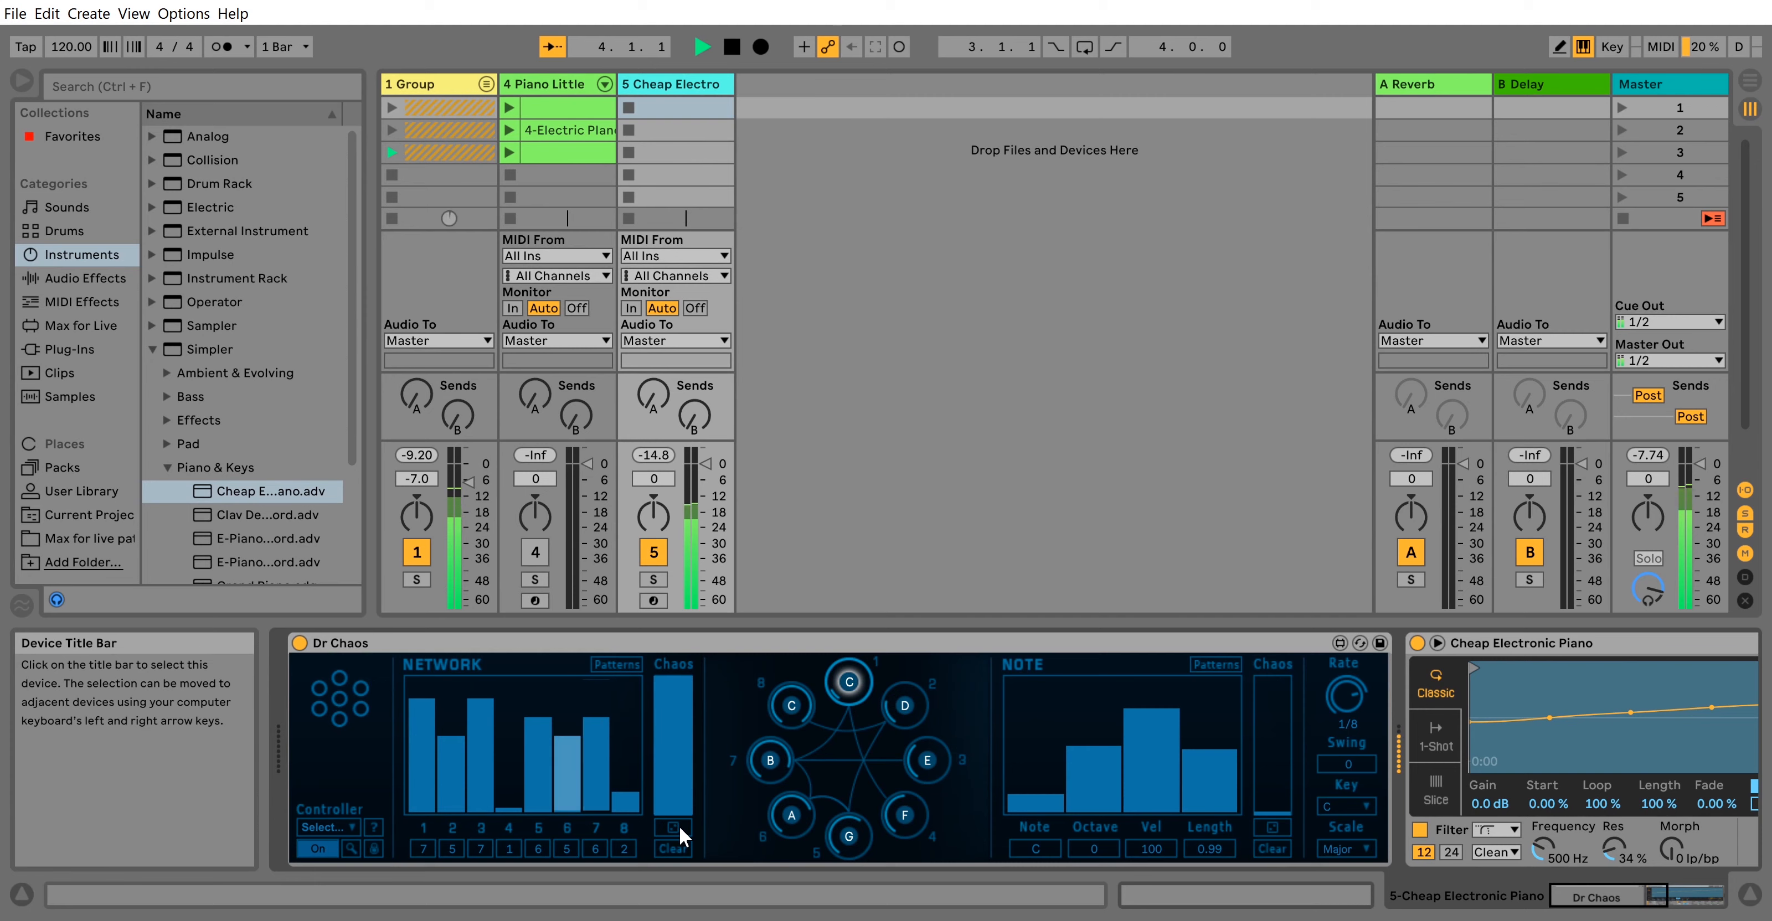
key("space")
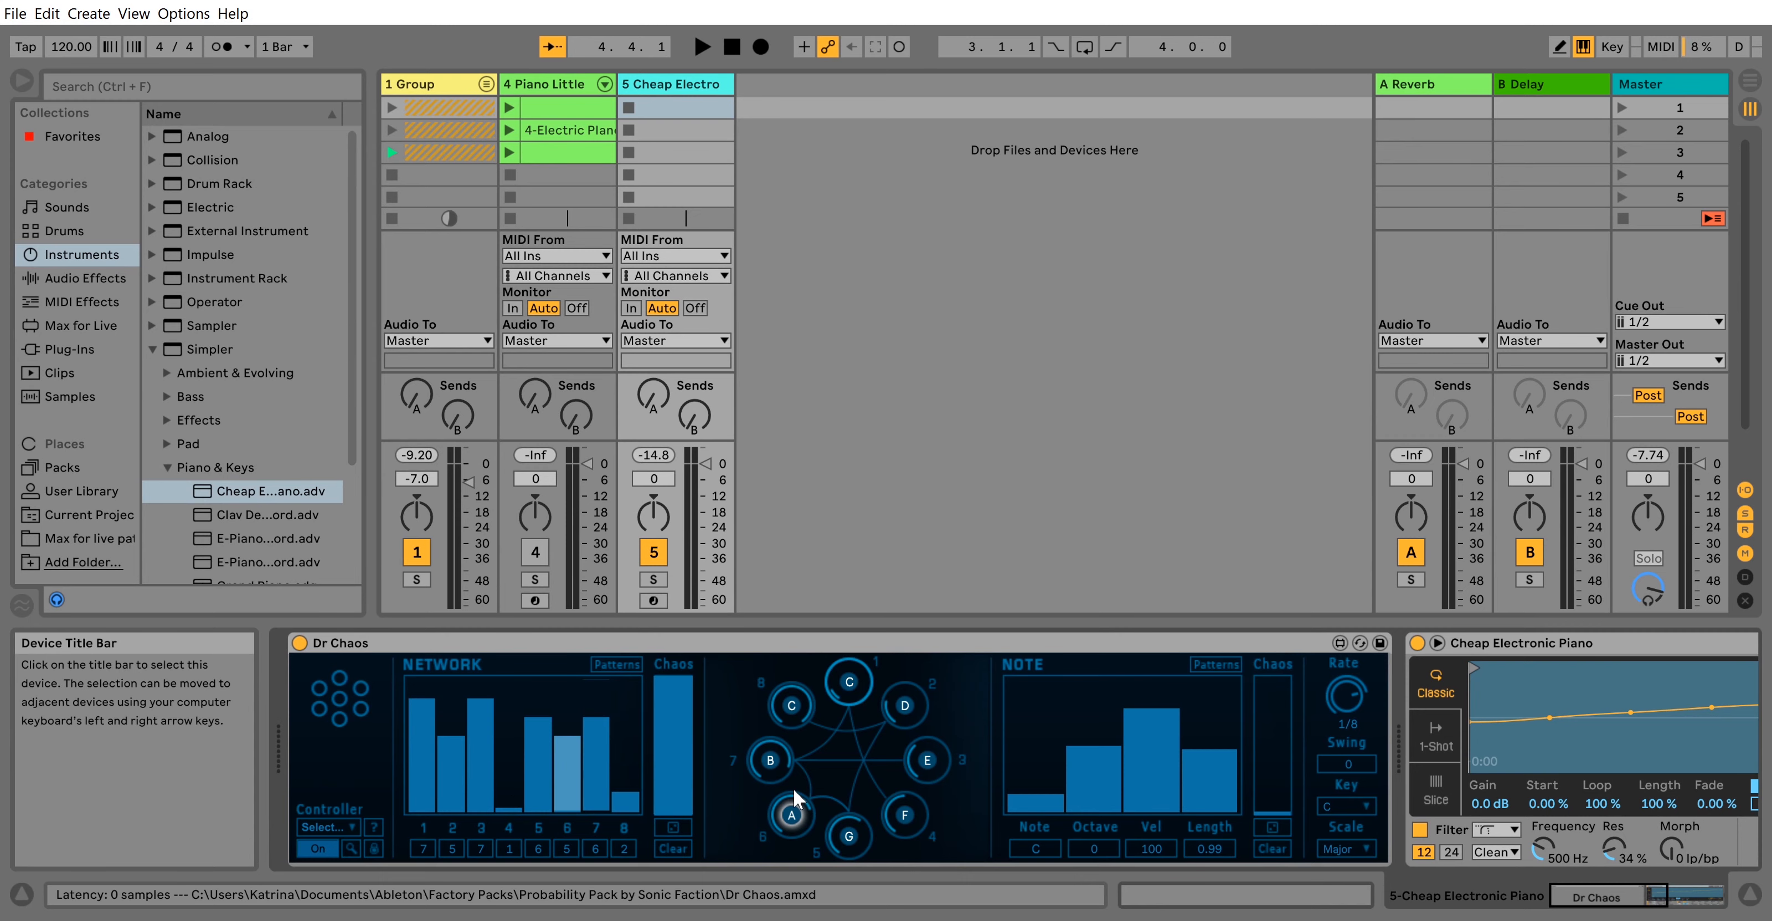
- Show the Network pattern settings, set the direction to <>, and audition the sequence before and after the change
left_click(610, 662)
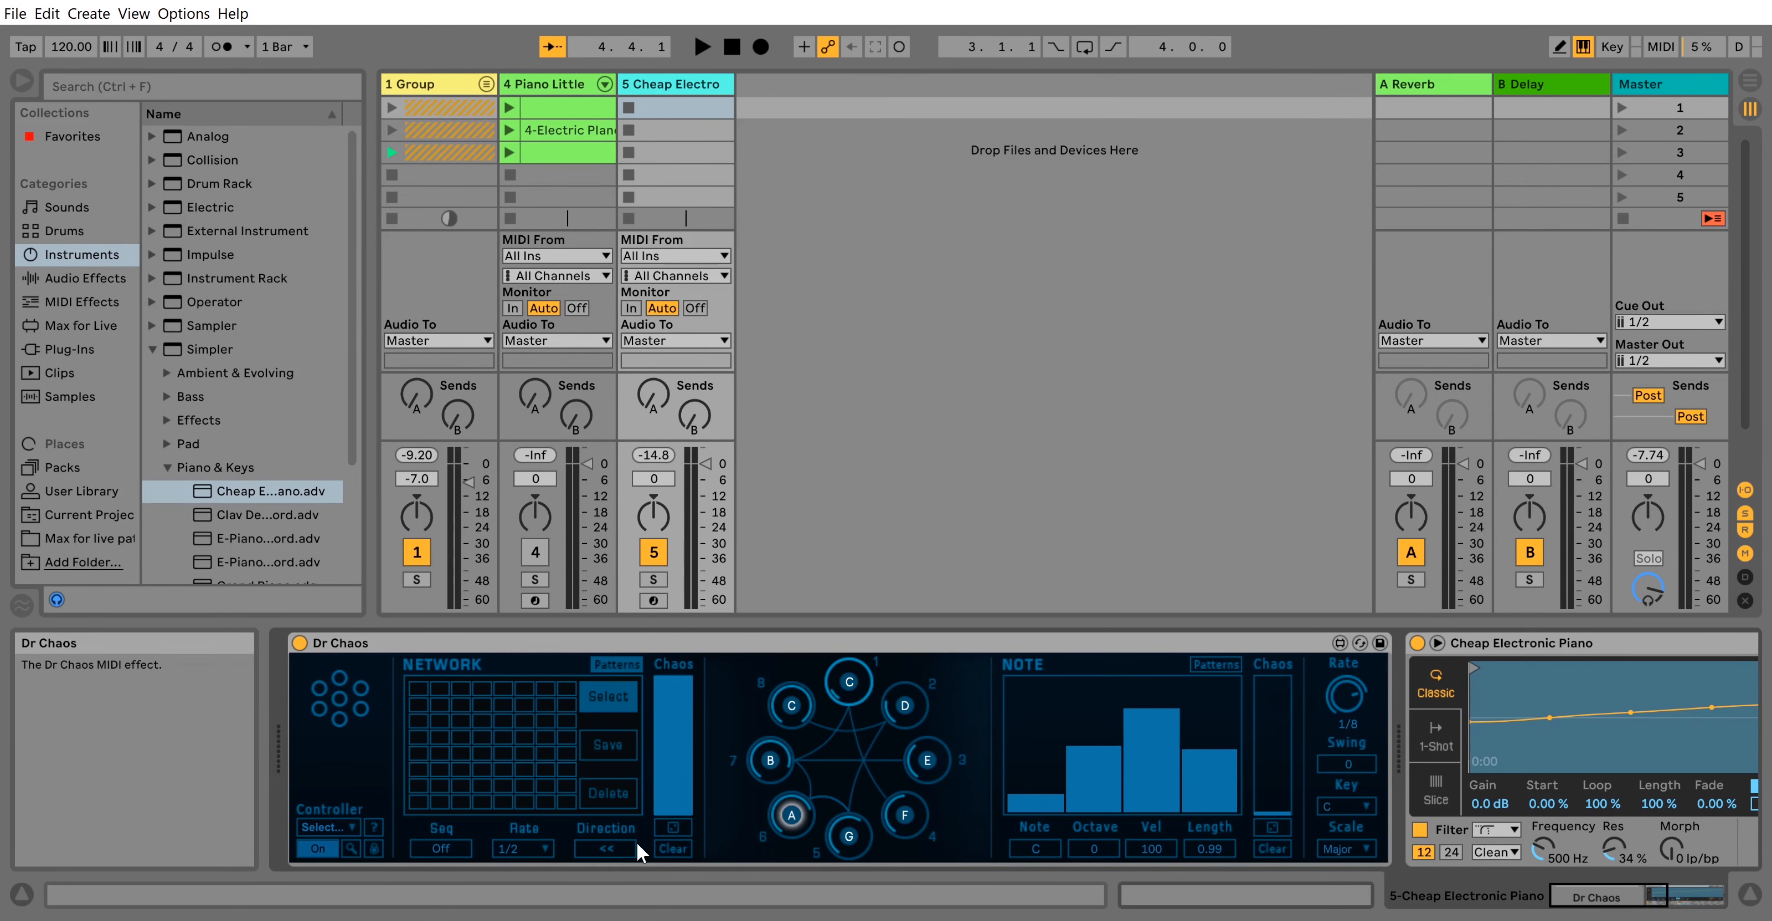
key("space")
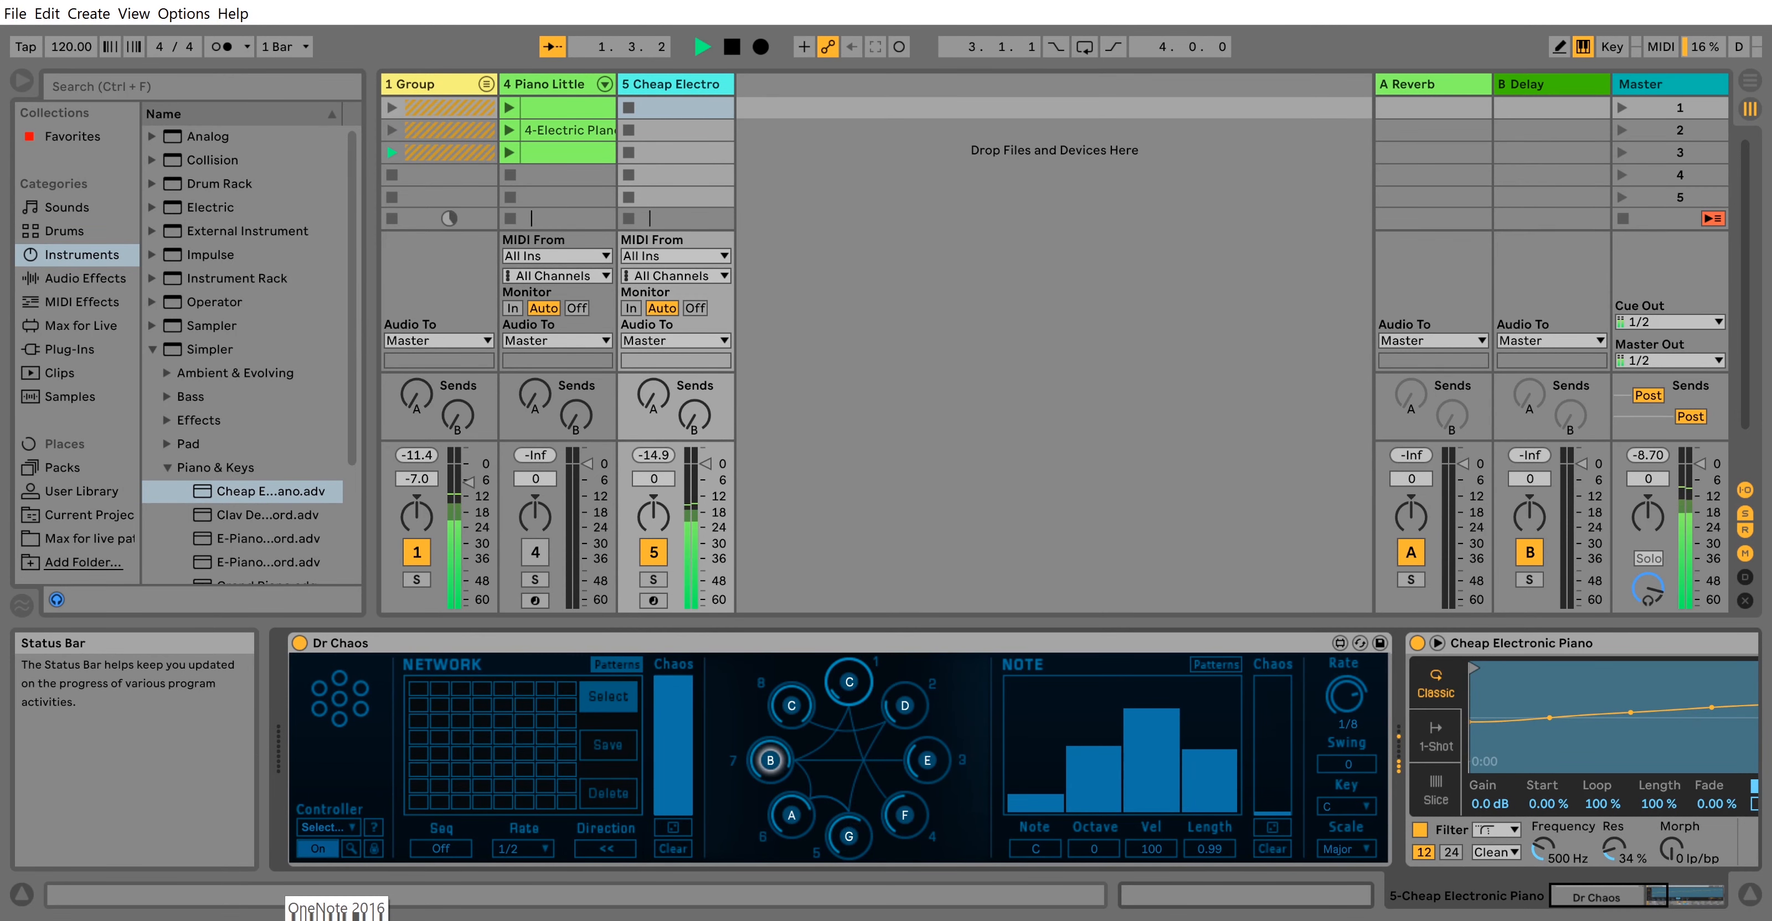
key("space")
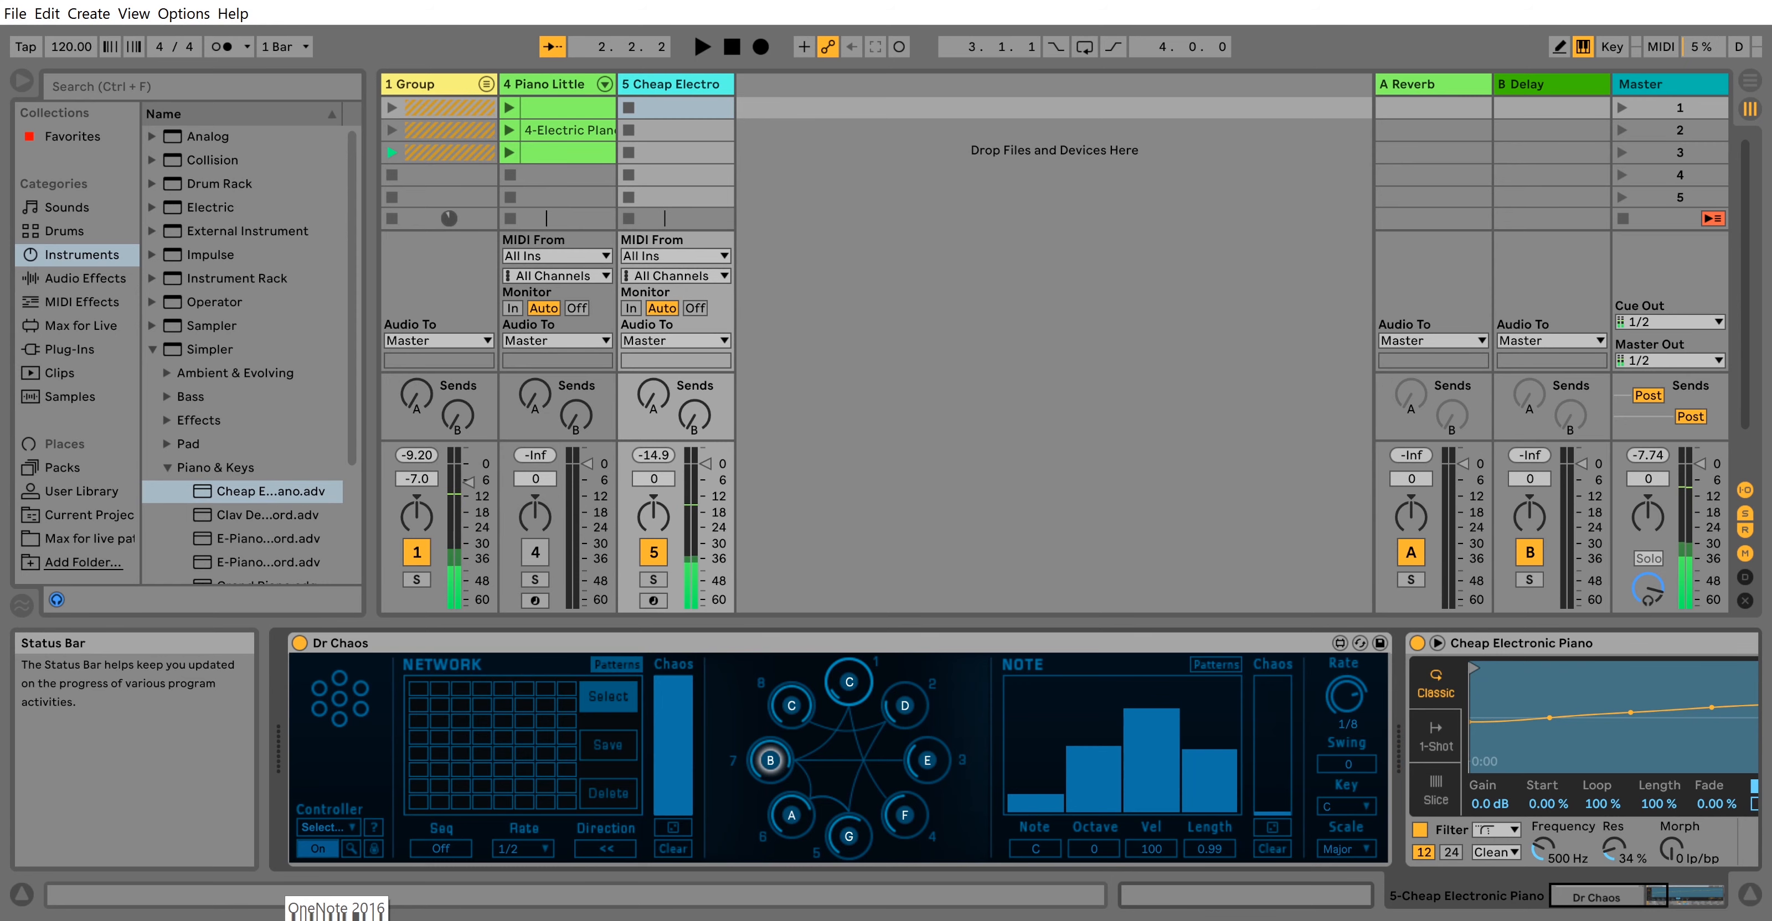
left_click(587, 844)
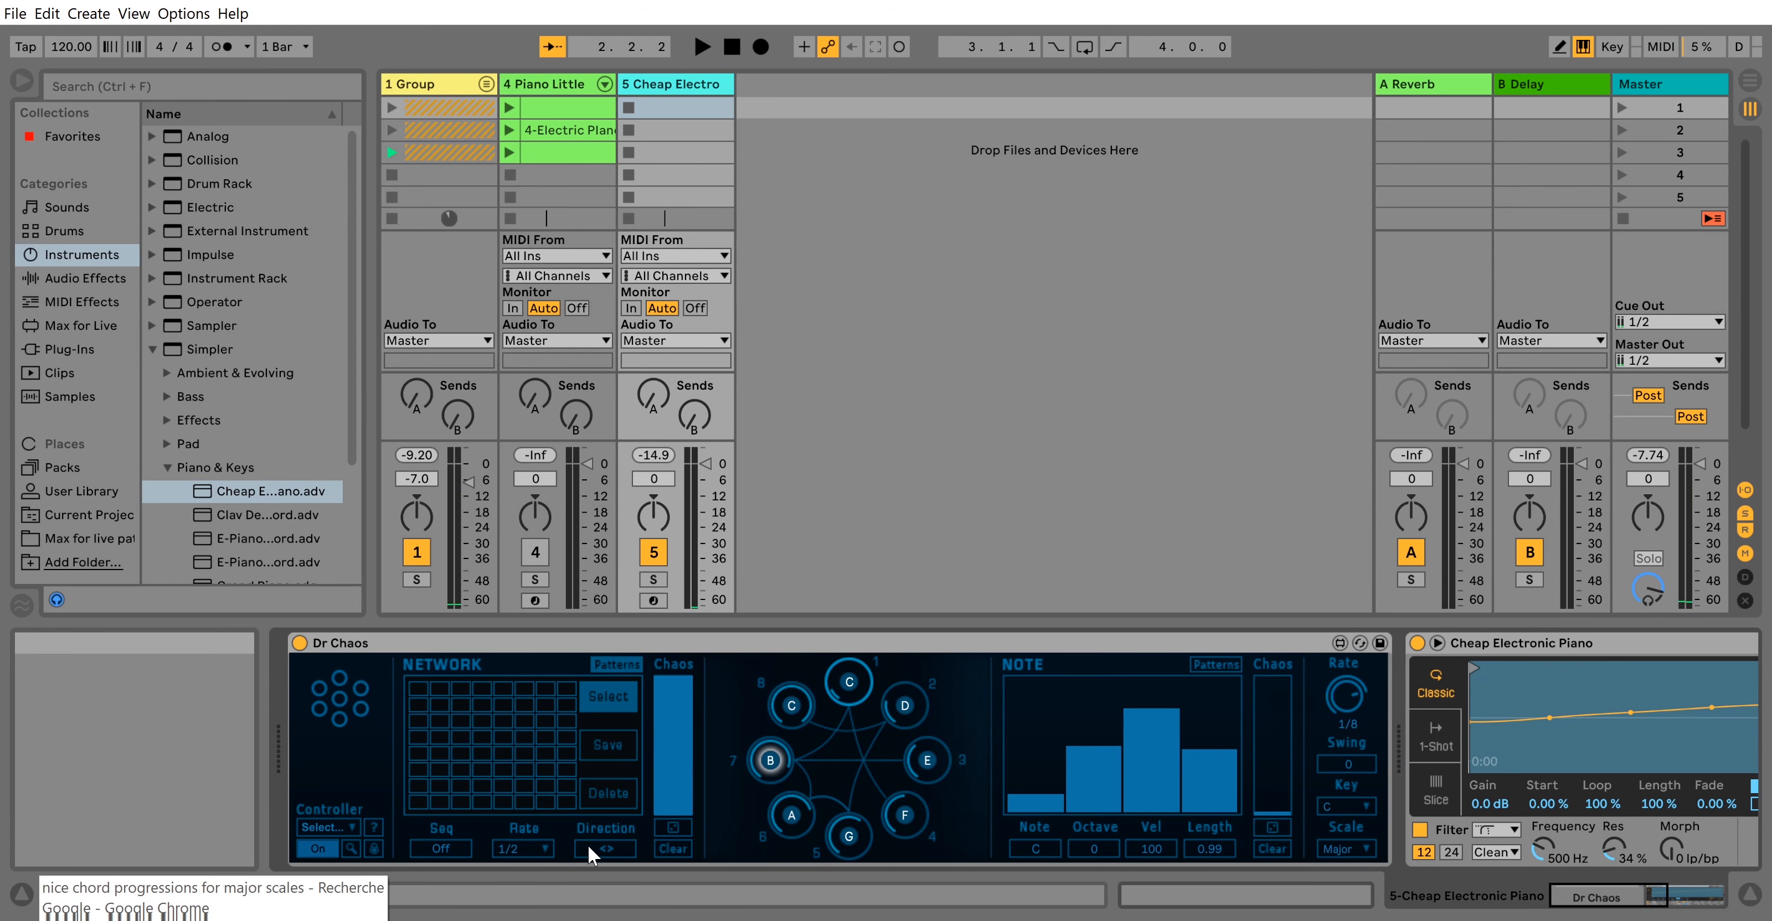
key("space")
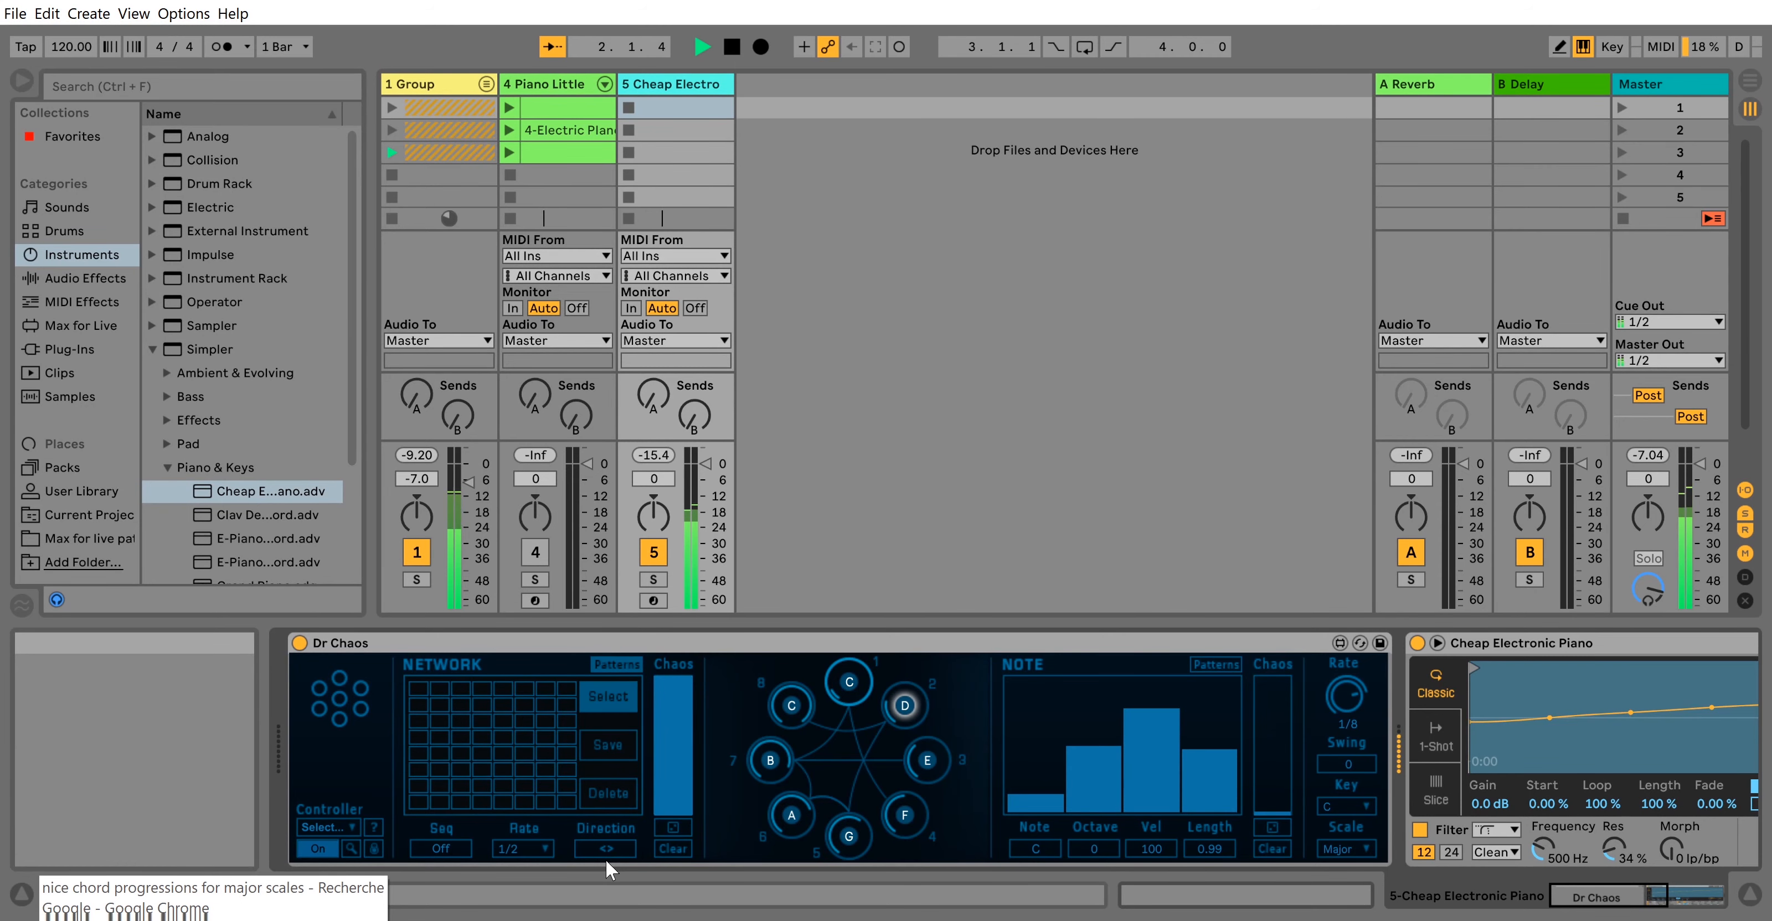
key("space")
- Set the Network pattern direction to <<>>, audition it, and return to the Network step bars
left_click(603, 848)
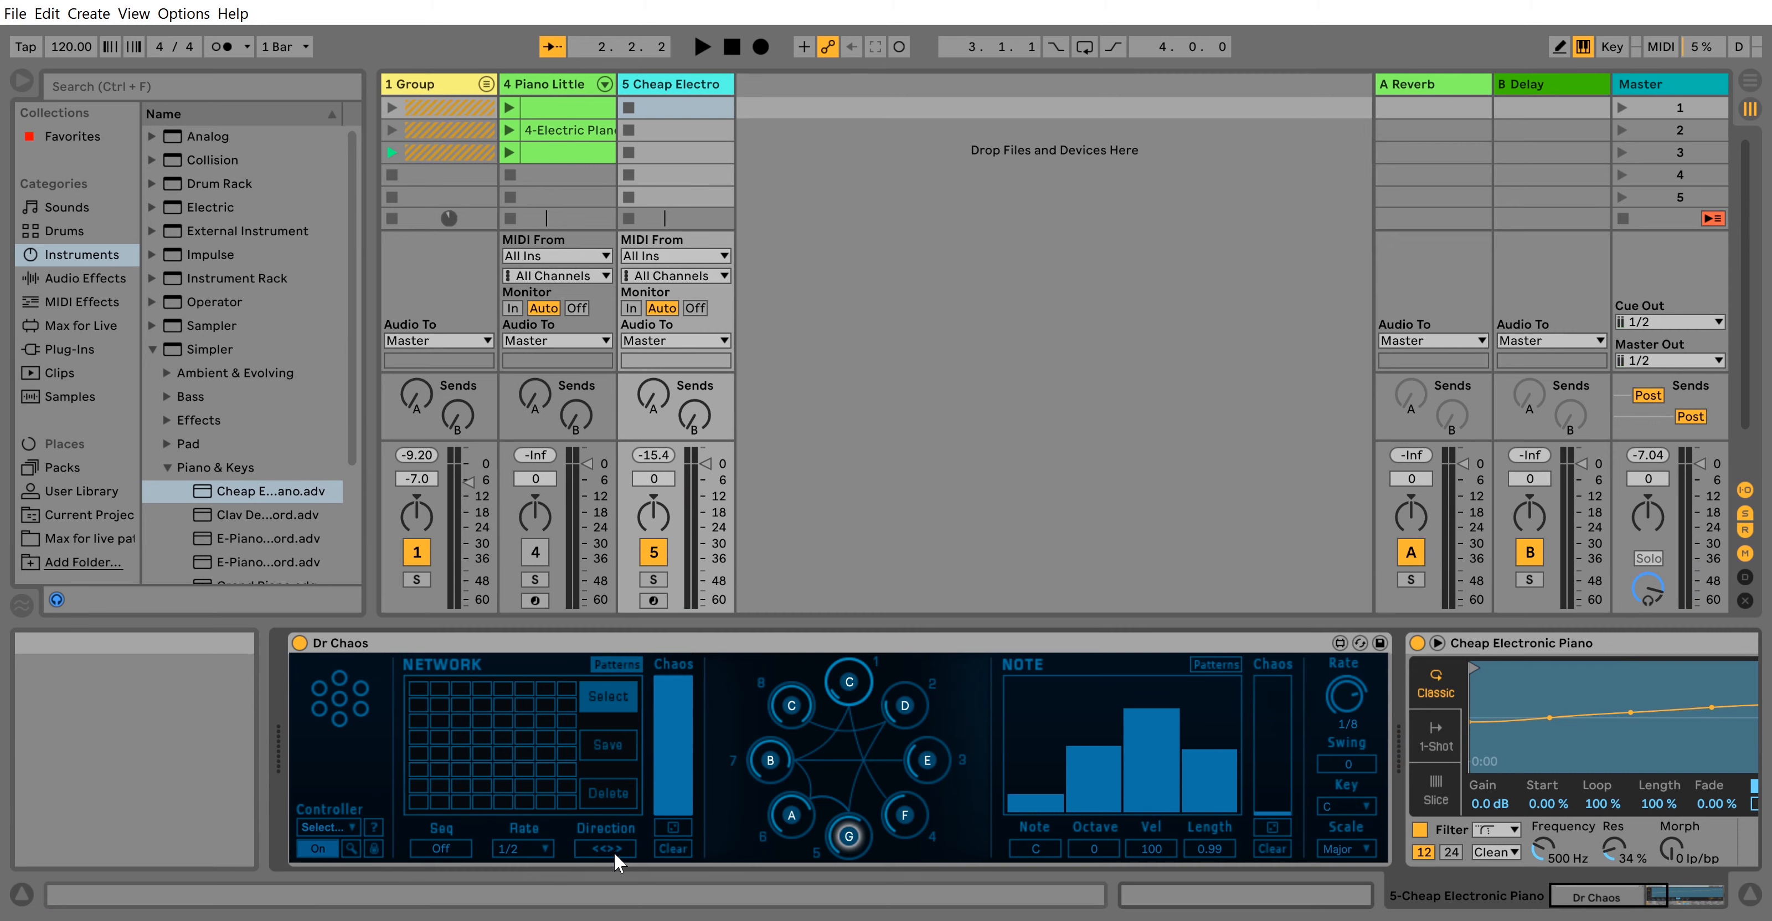
key("space")
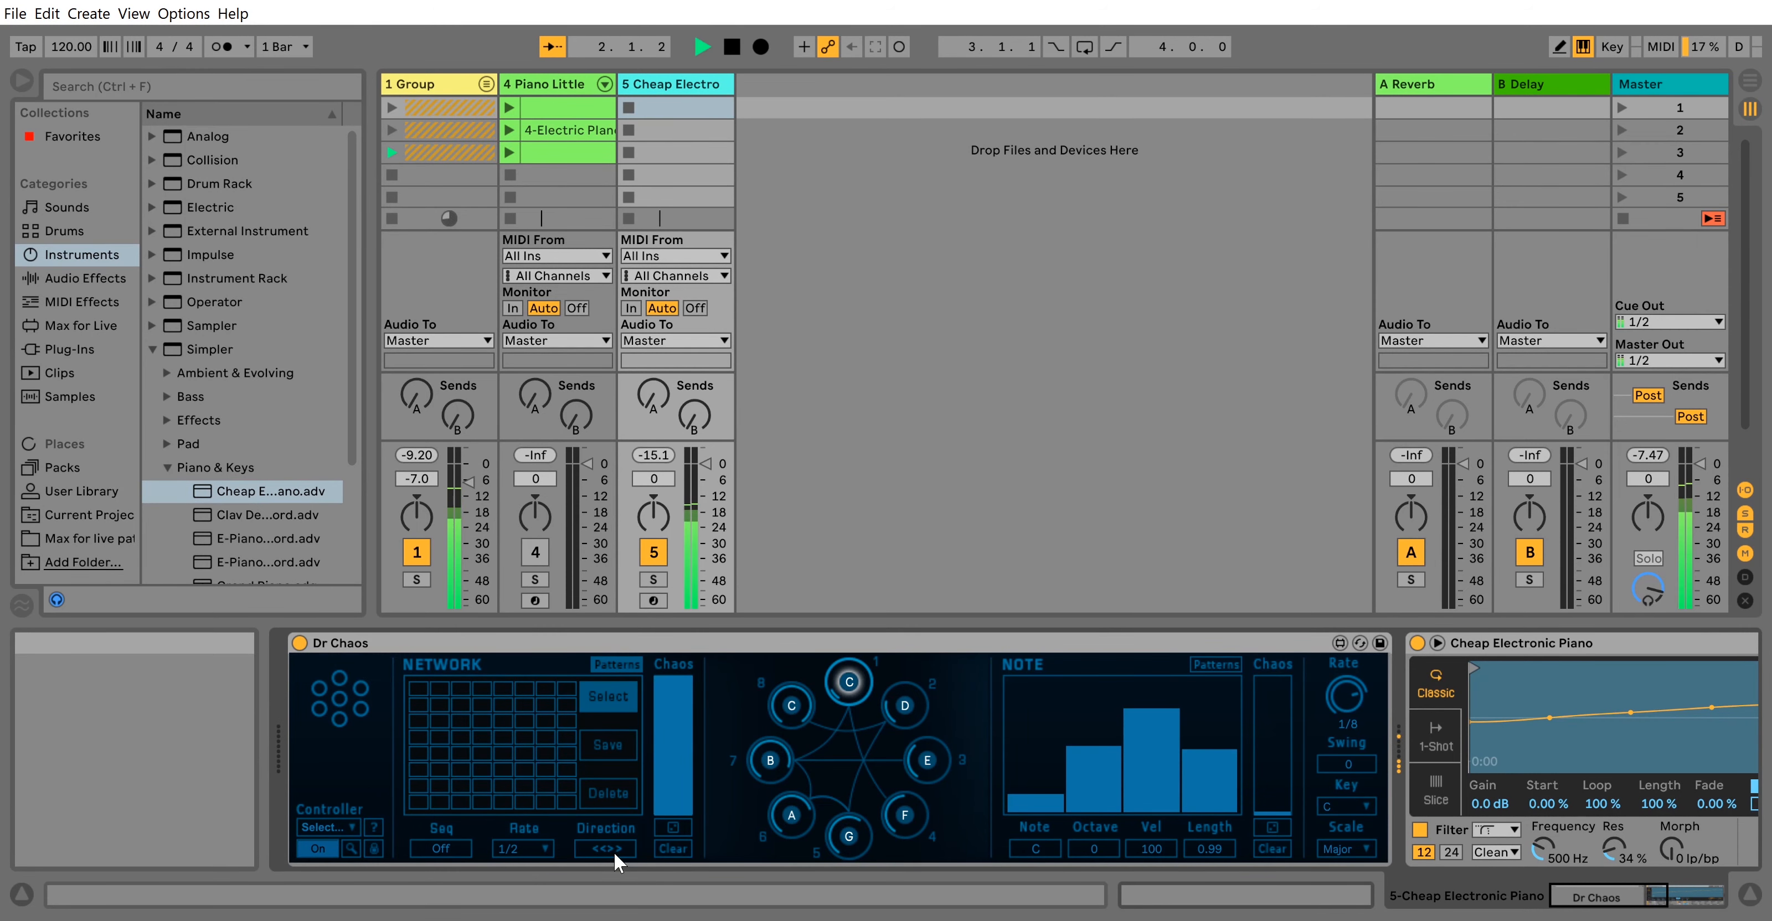
key("space")
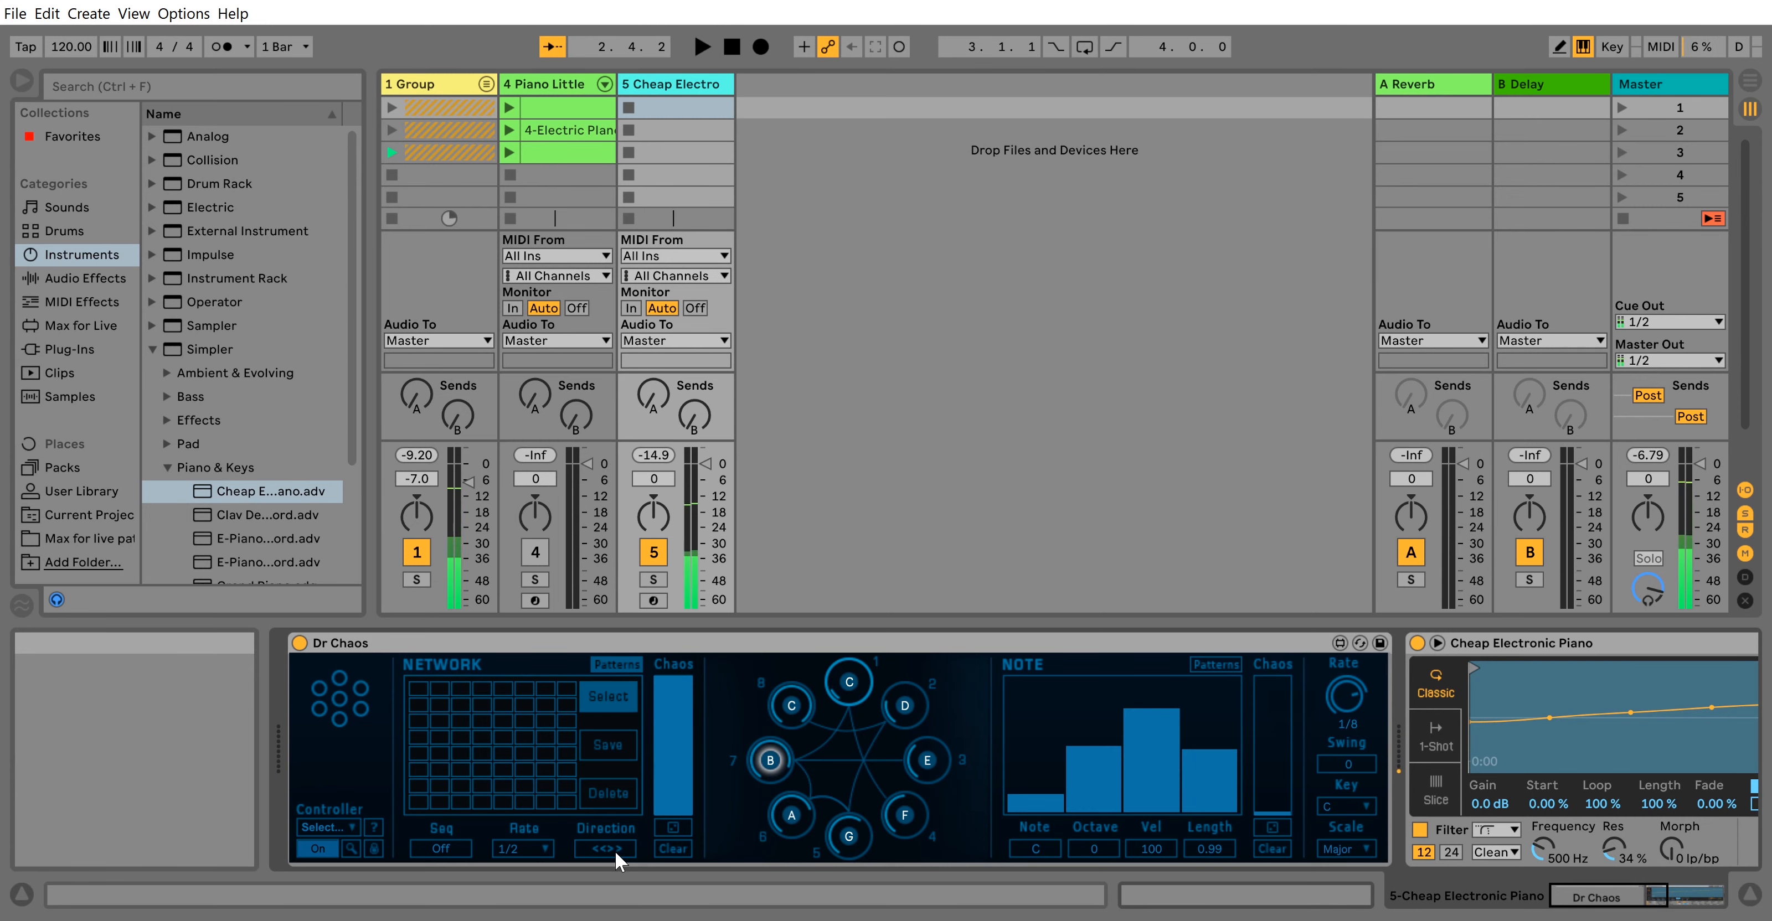
left_click(606, 666)
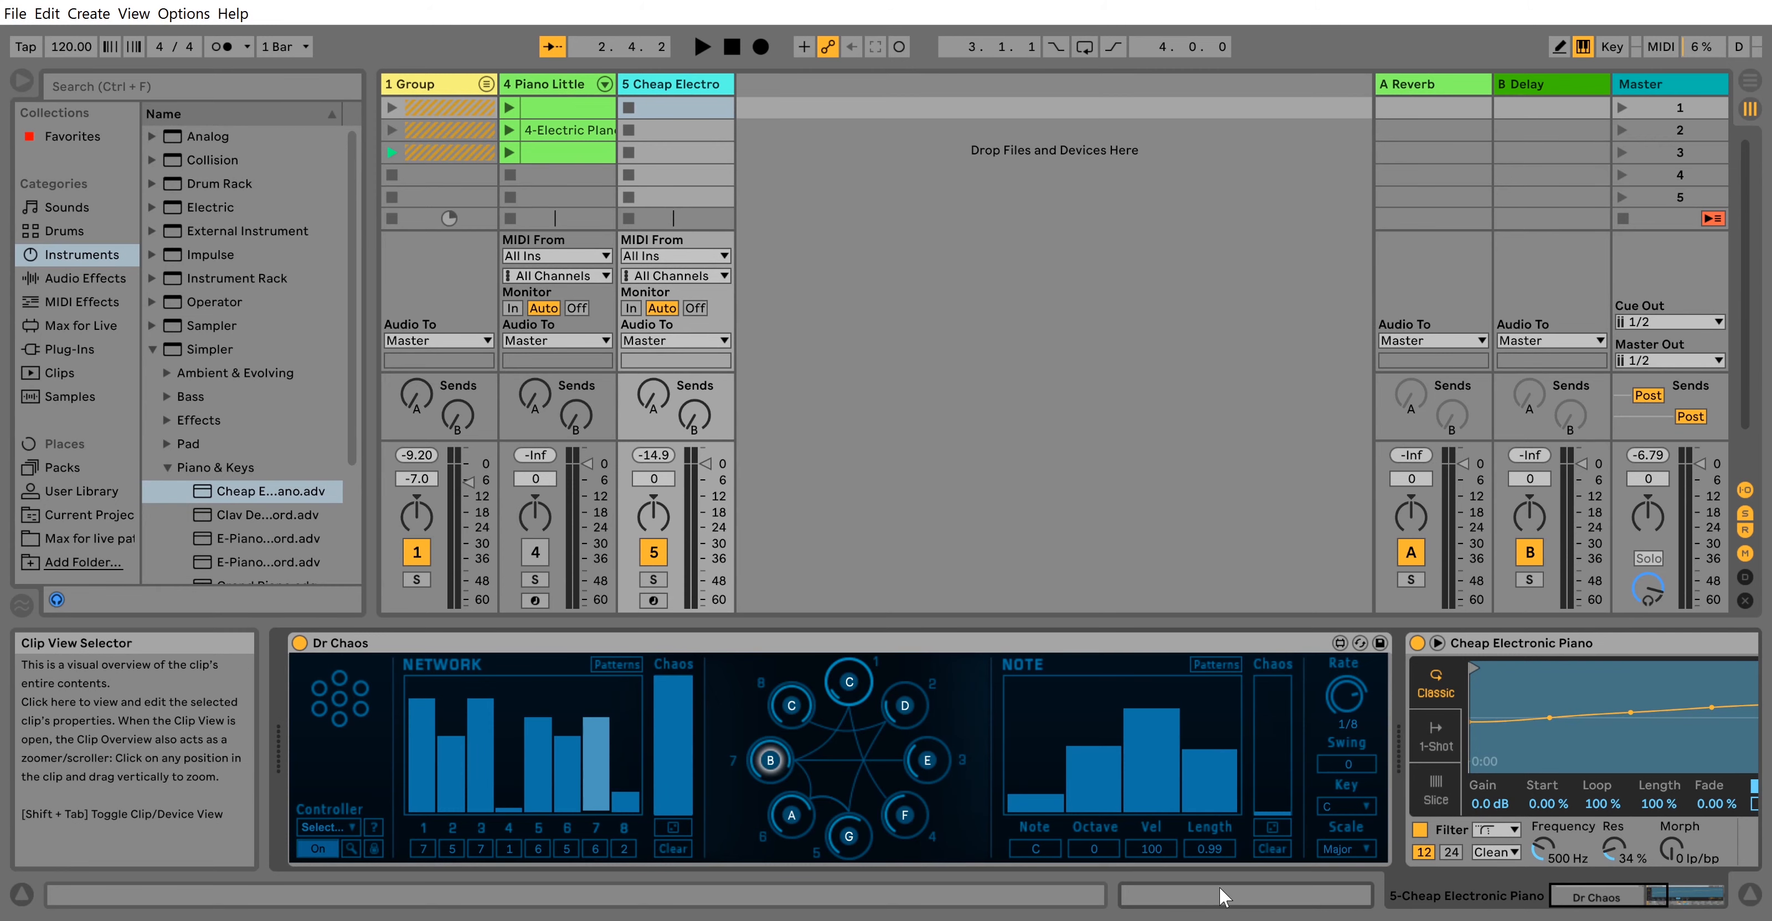
- Raise the Note Chaos amount to maximum, randomise the note values, and audition the sequence
left_click_drag(1271, 812, 1271, 792)
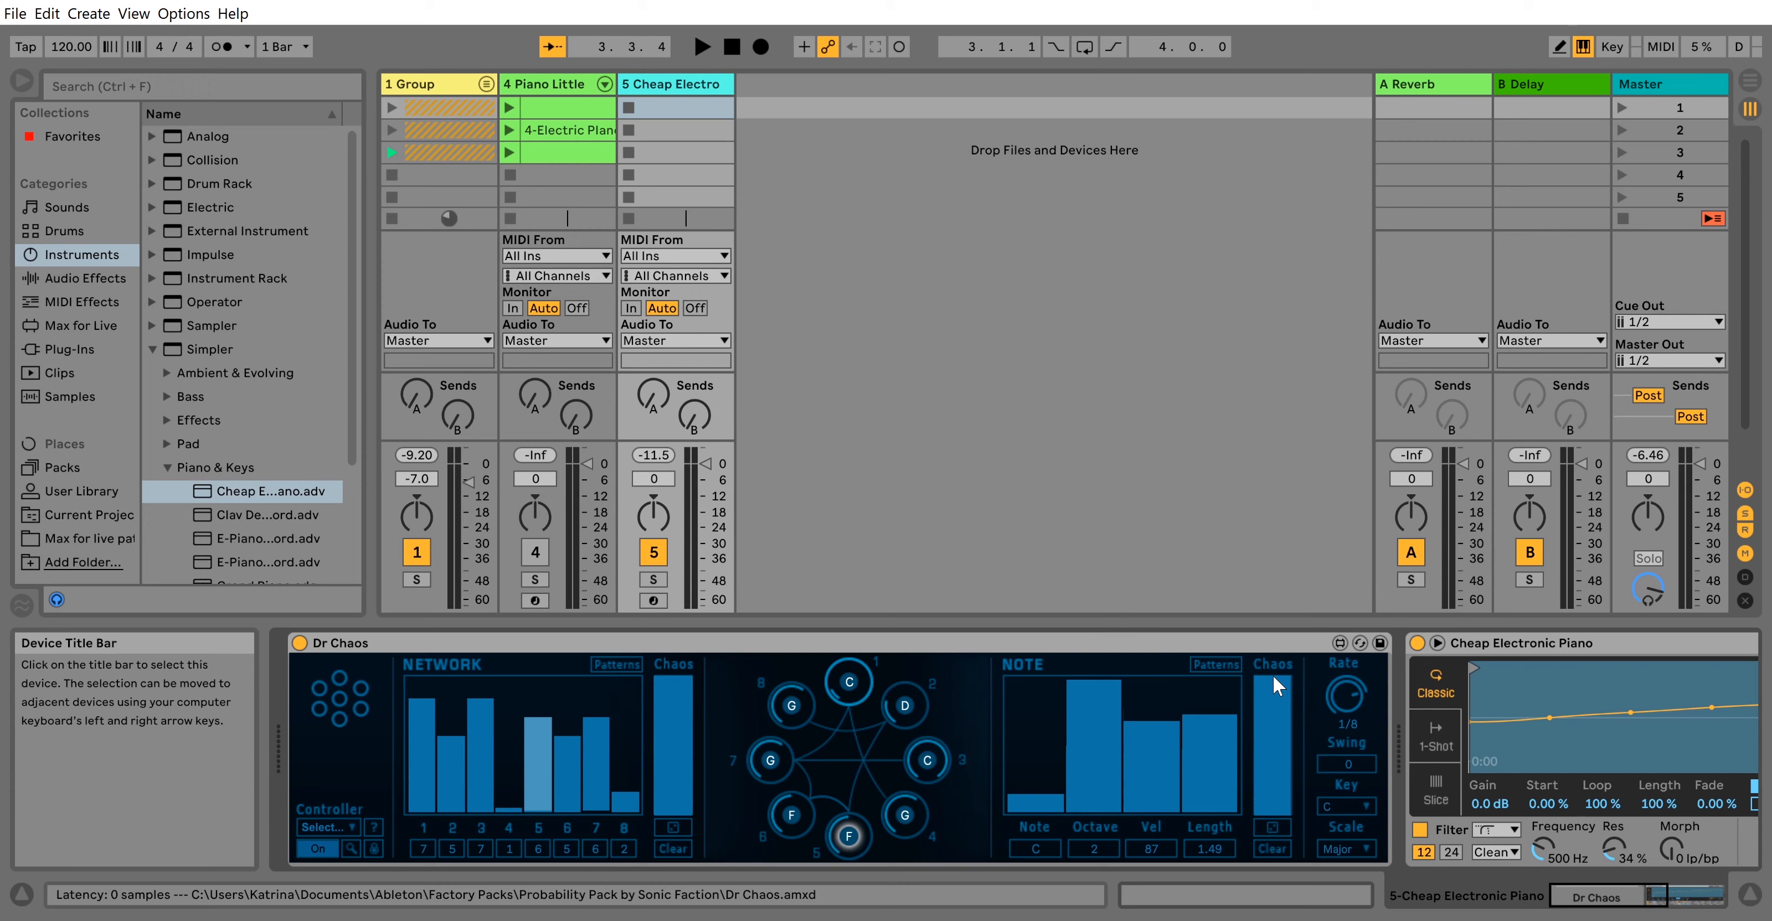
key("space")
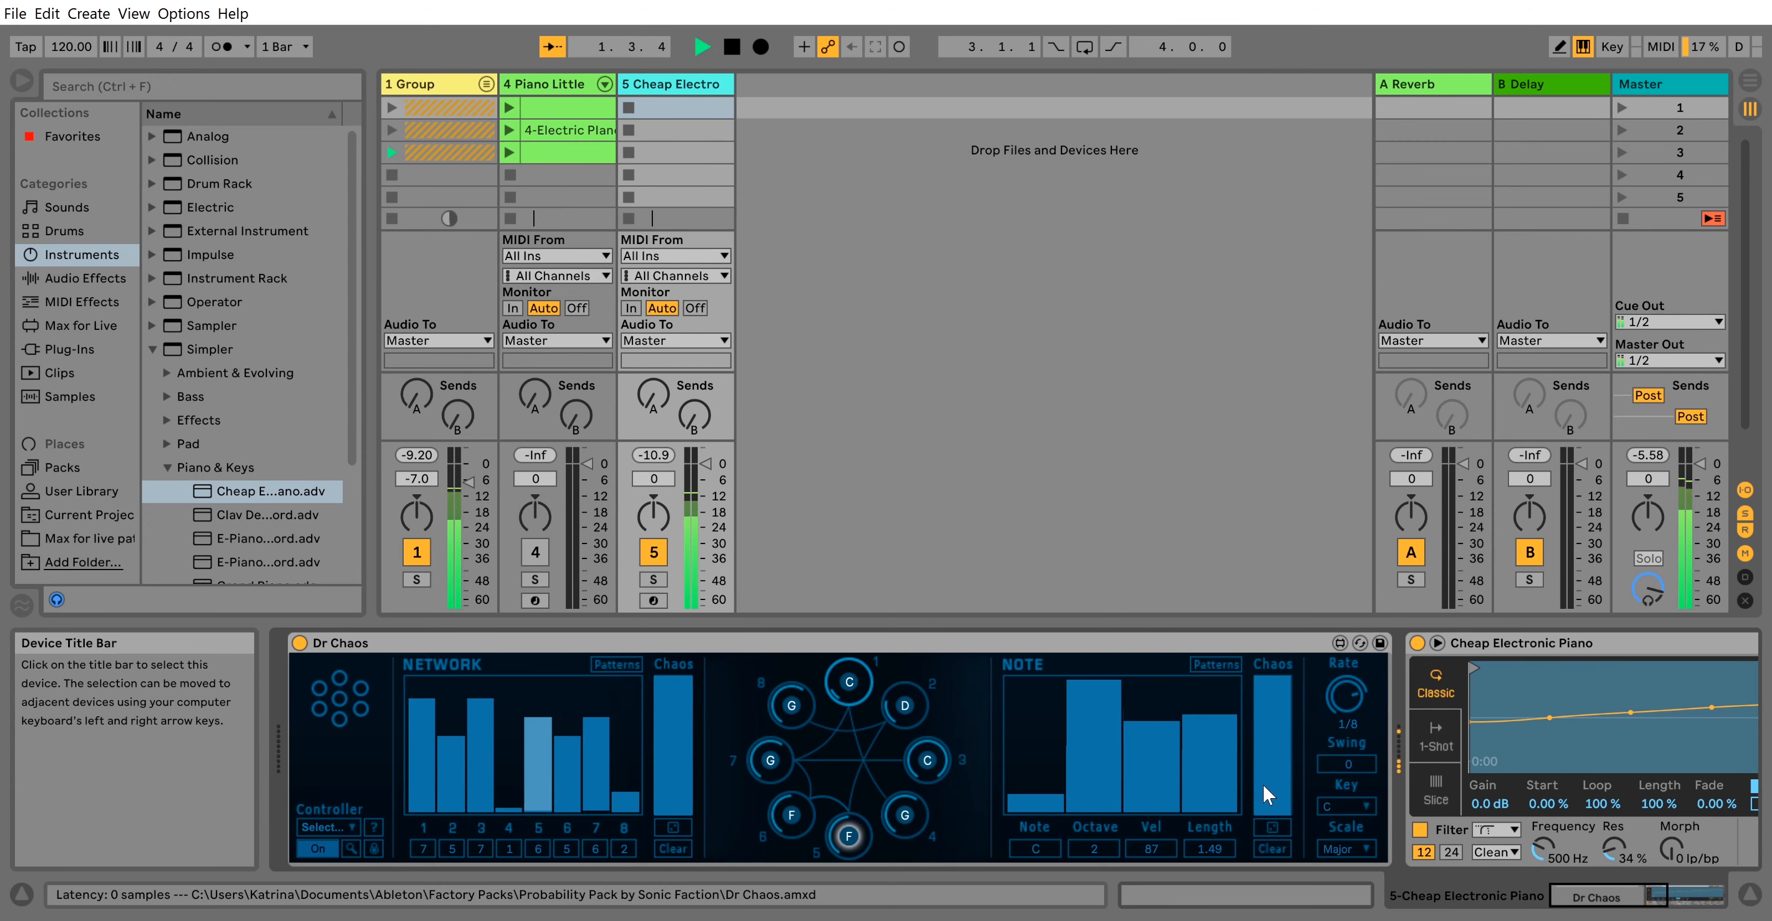
left_click(1270, 828)
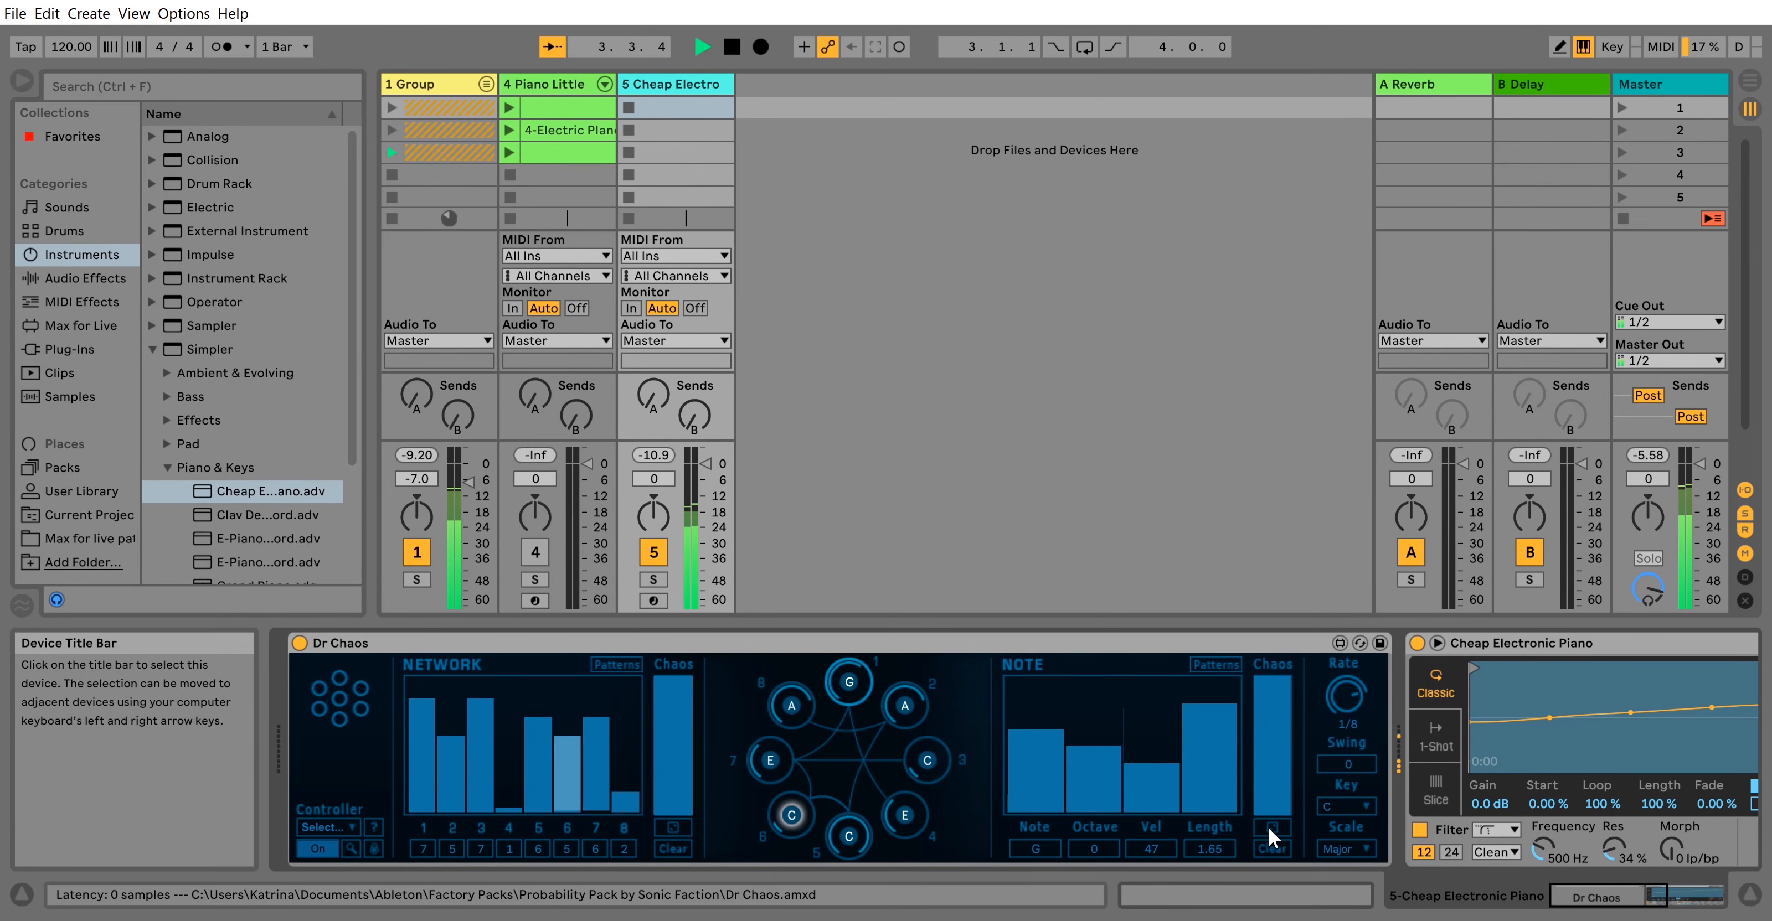
key("space")
- Lower the Note Chaos amount to near minimum, clear the note randomisation, and play the sequence
left_click_drag(1269, 739, 1270, 753)
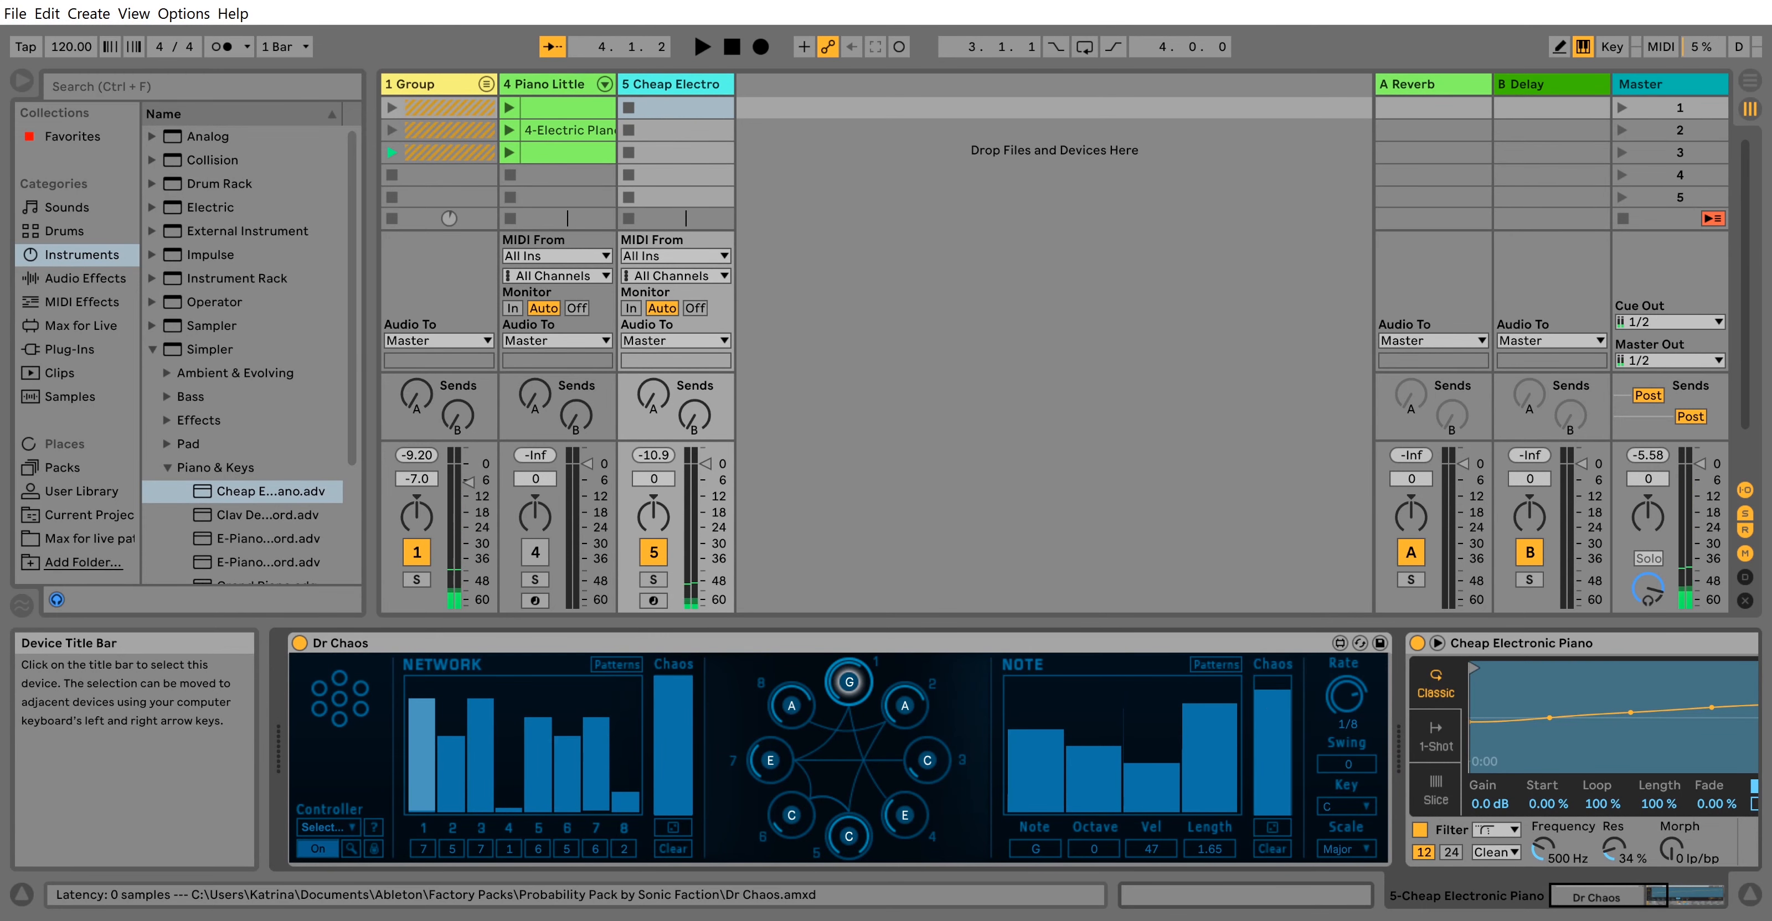
left_click_drag(1272, 689, 1273, 802)
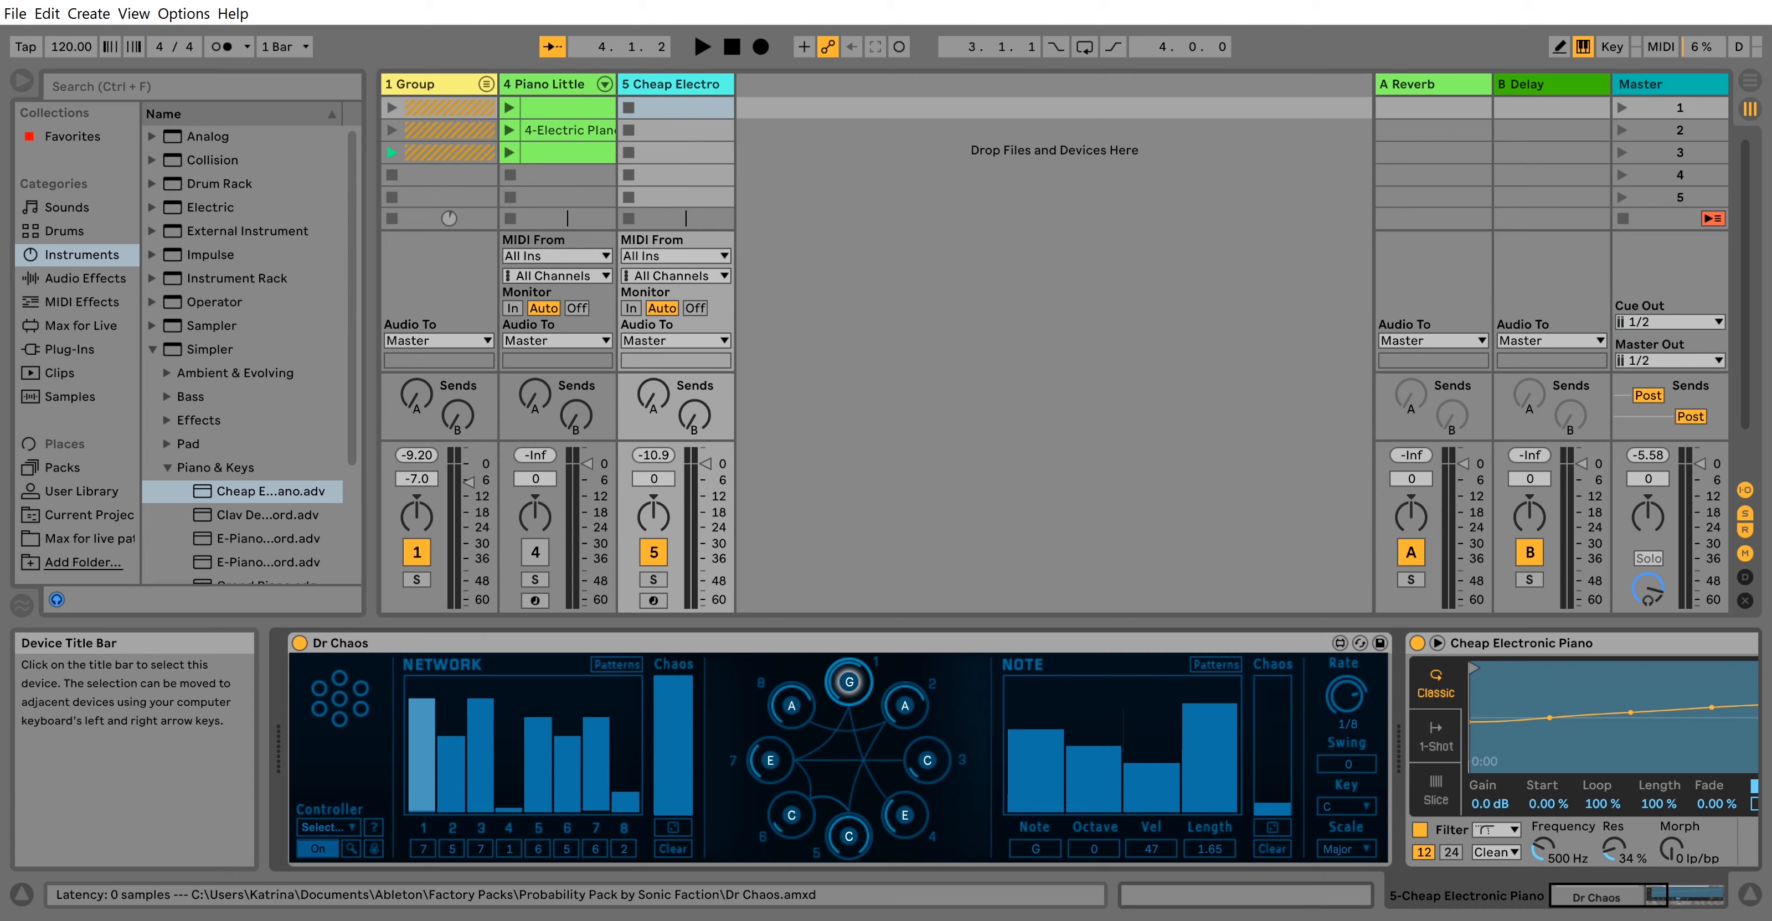
left_click(1275, 827)
left_click(1275, 855)
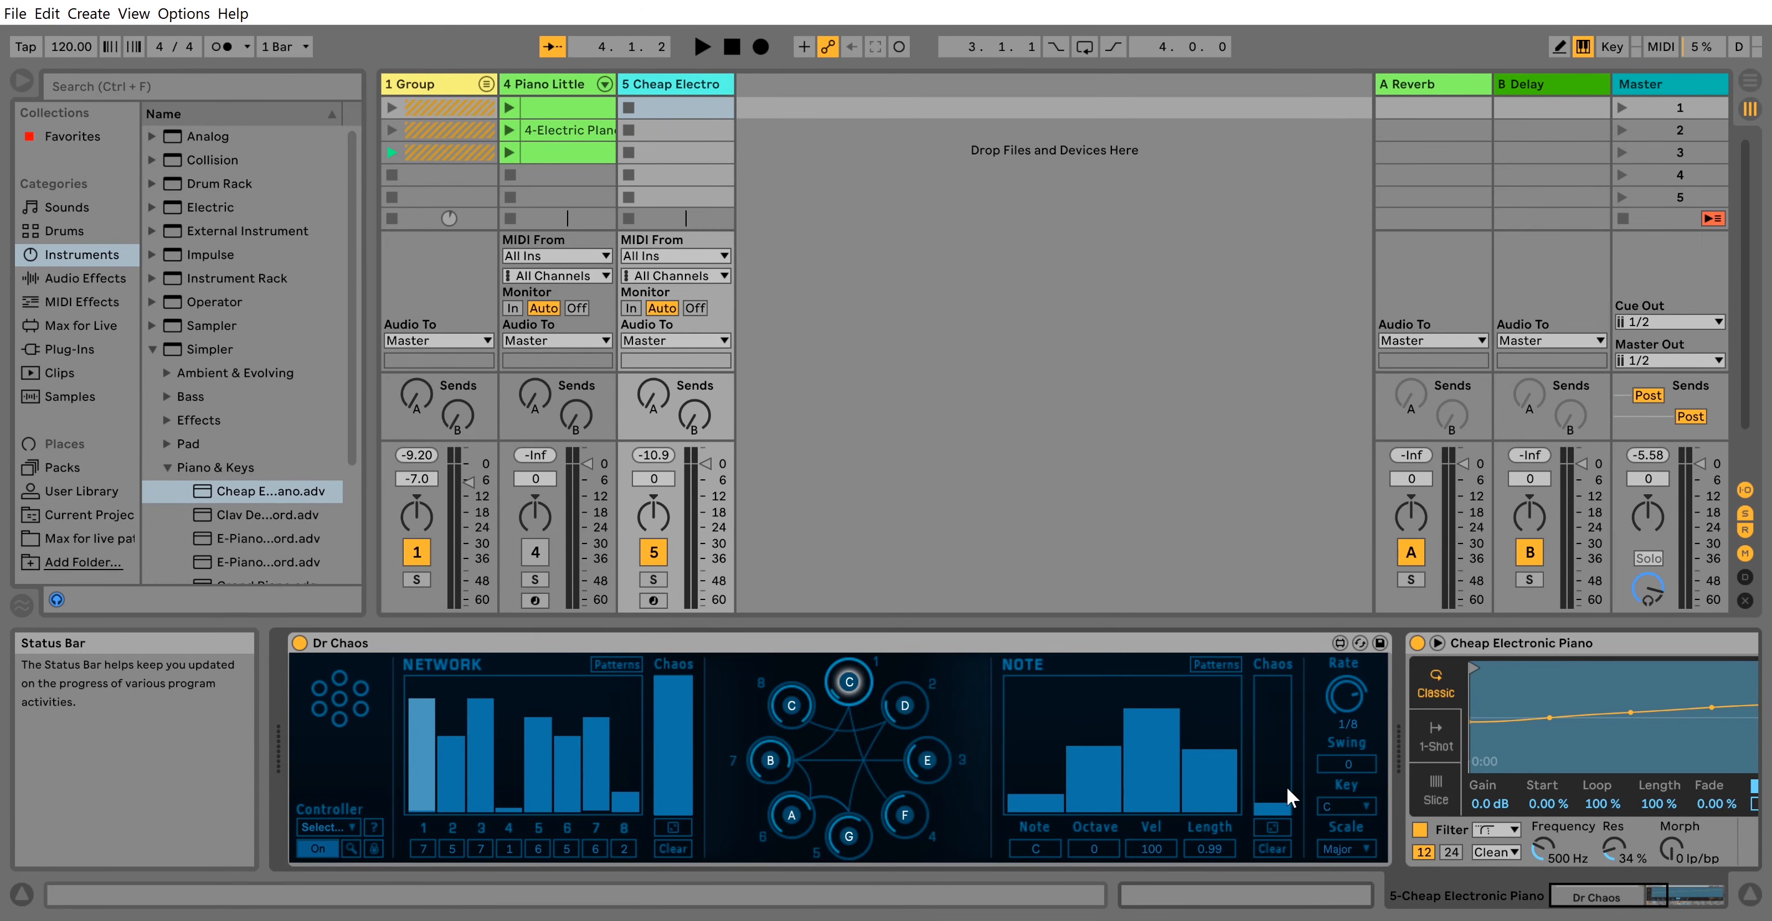
key("space")
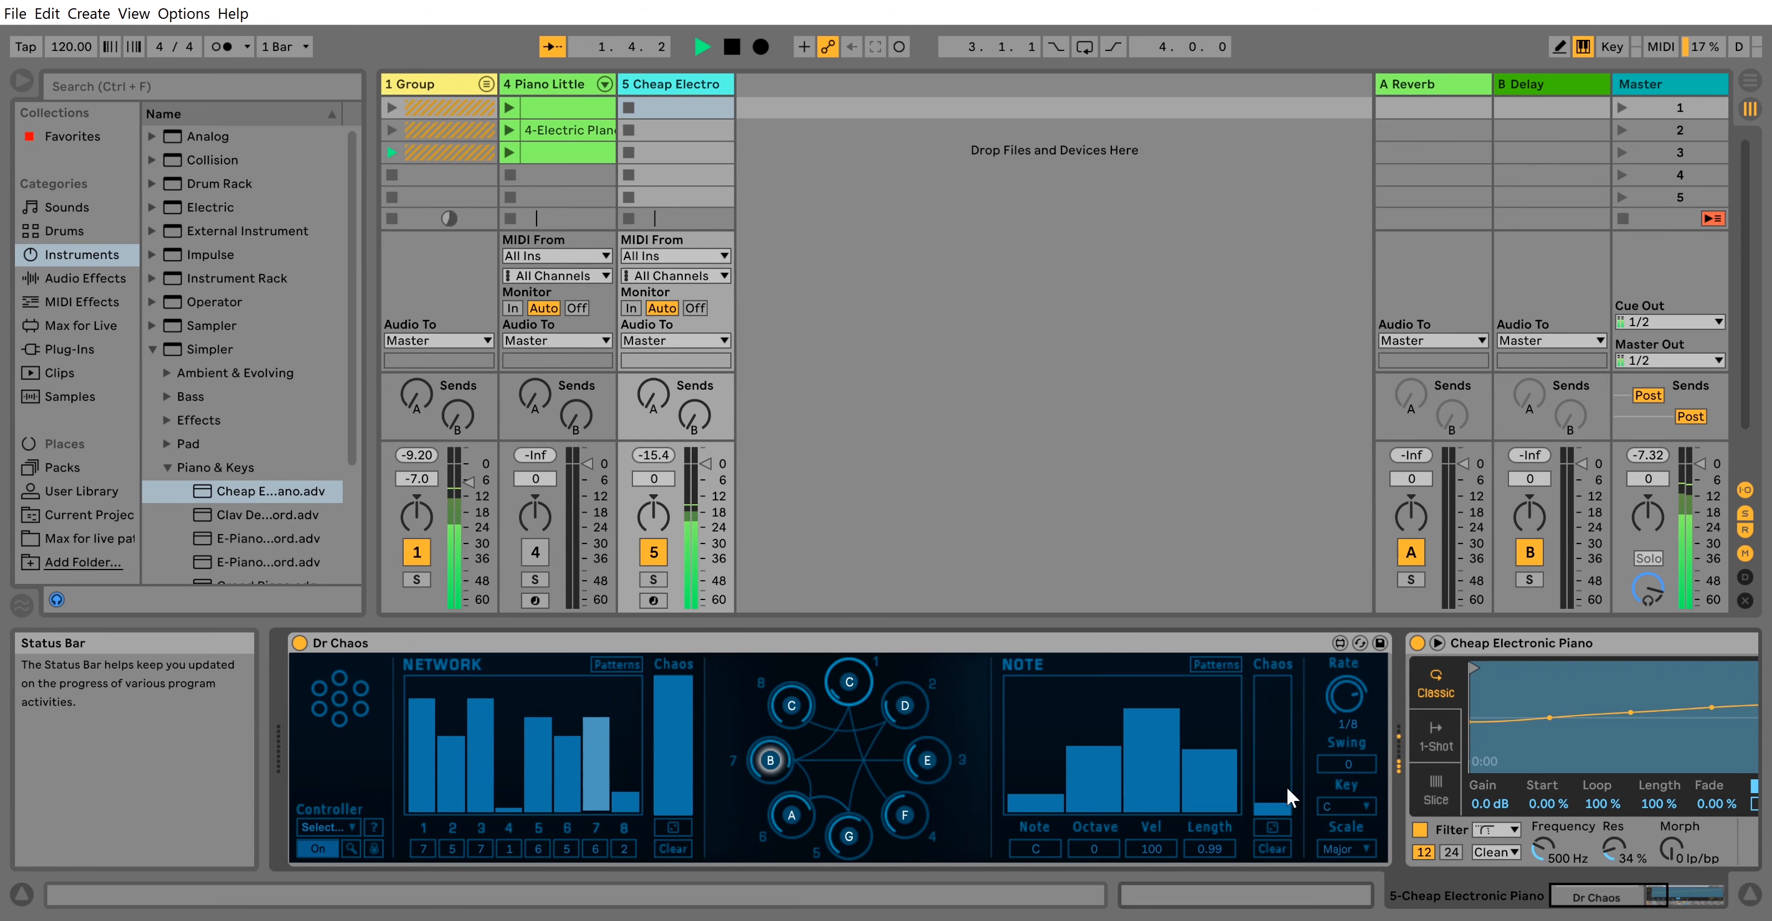
- Audition the sequence at Rates of 1/12, 1/24 and a slower setting, stop playback, and return the Rate to 1/8
key("space")
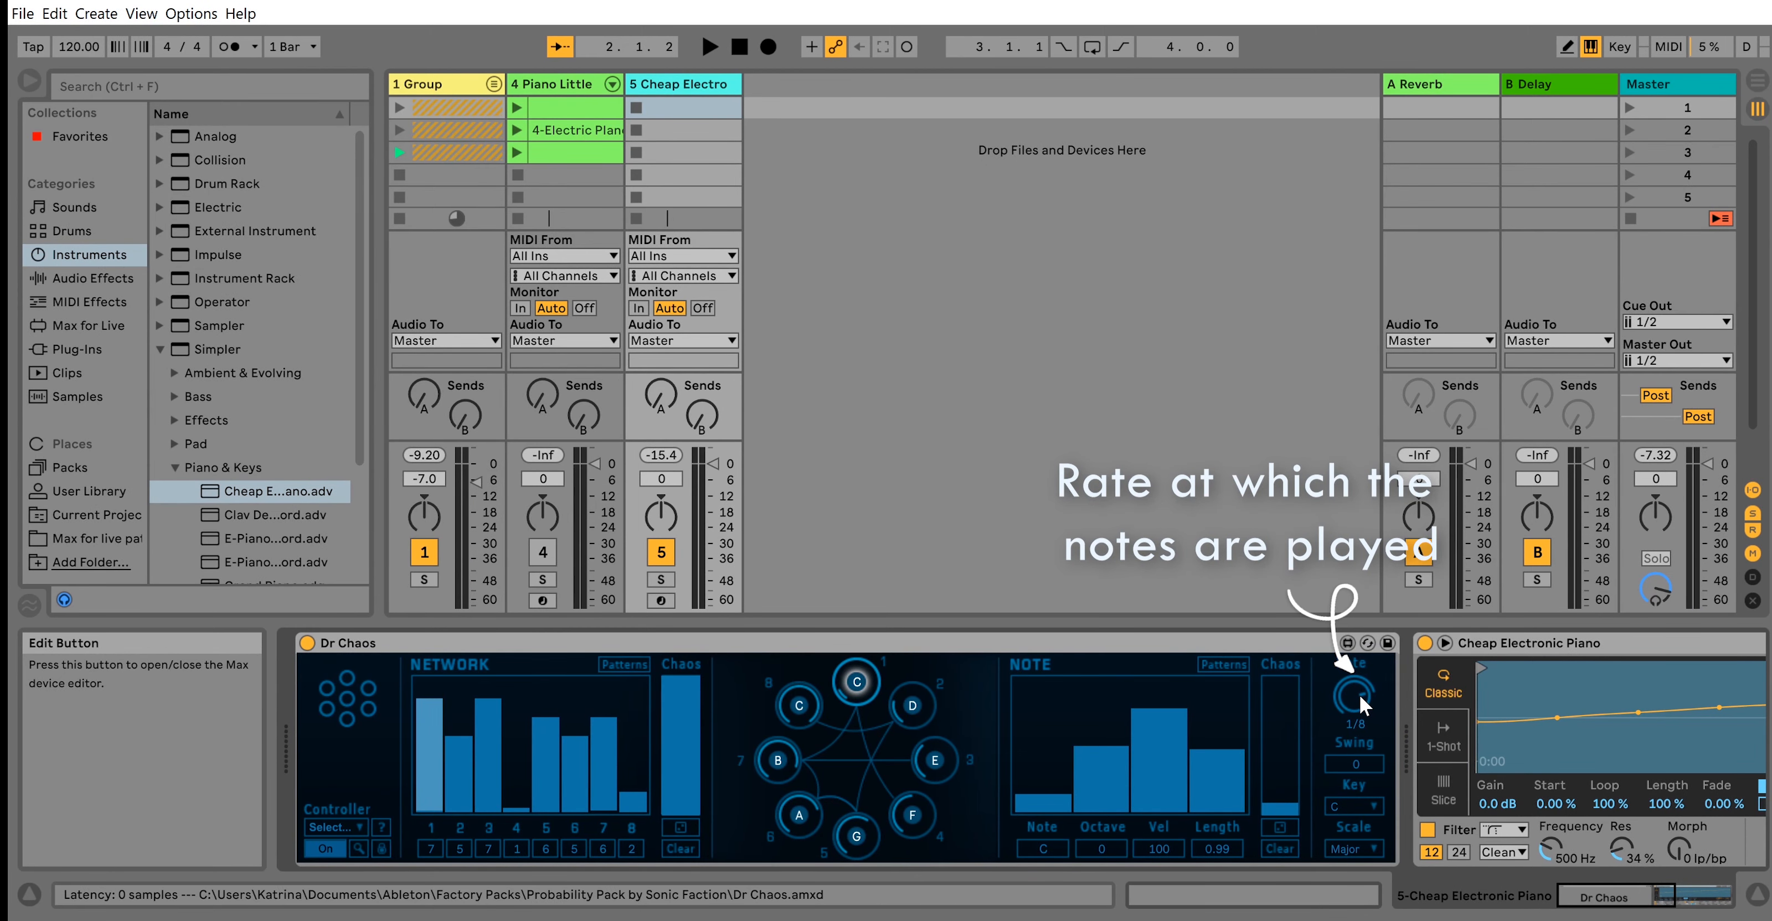
scroll(1360, 705, "up", 1)
key("space")
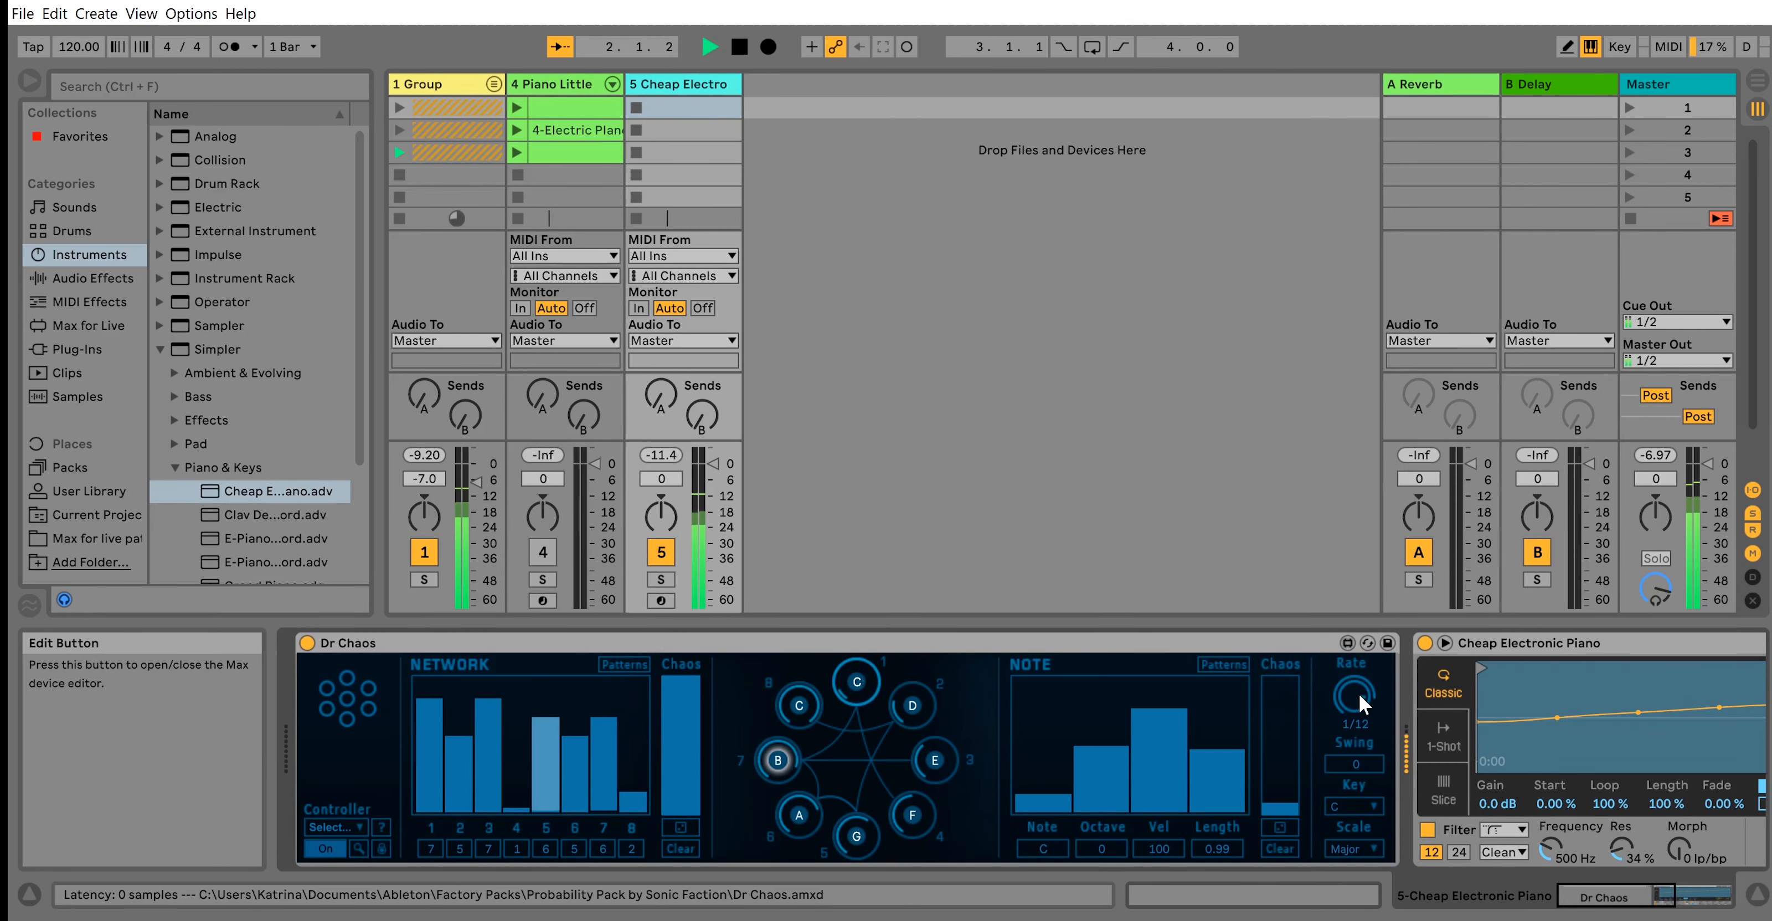
scroll(1360, 705, "up", 2)
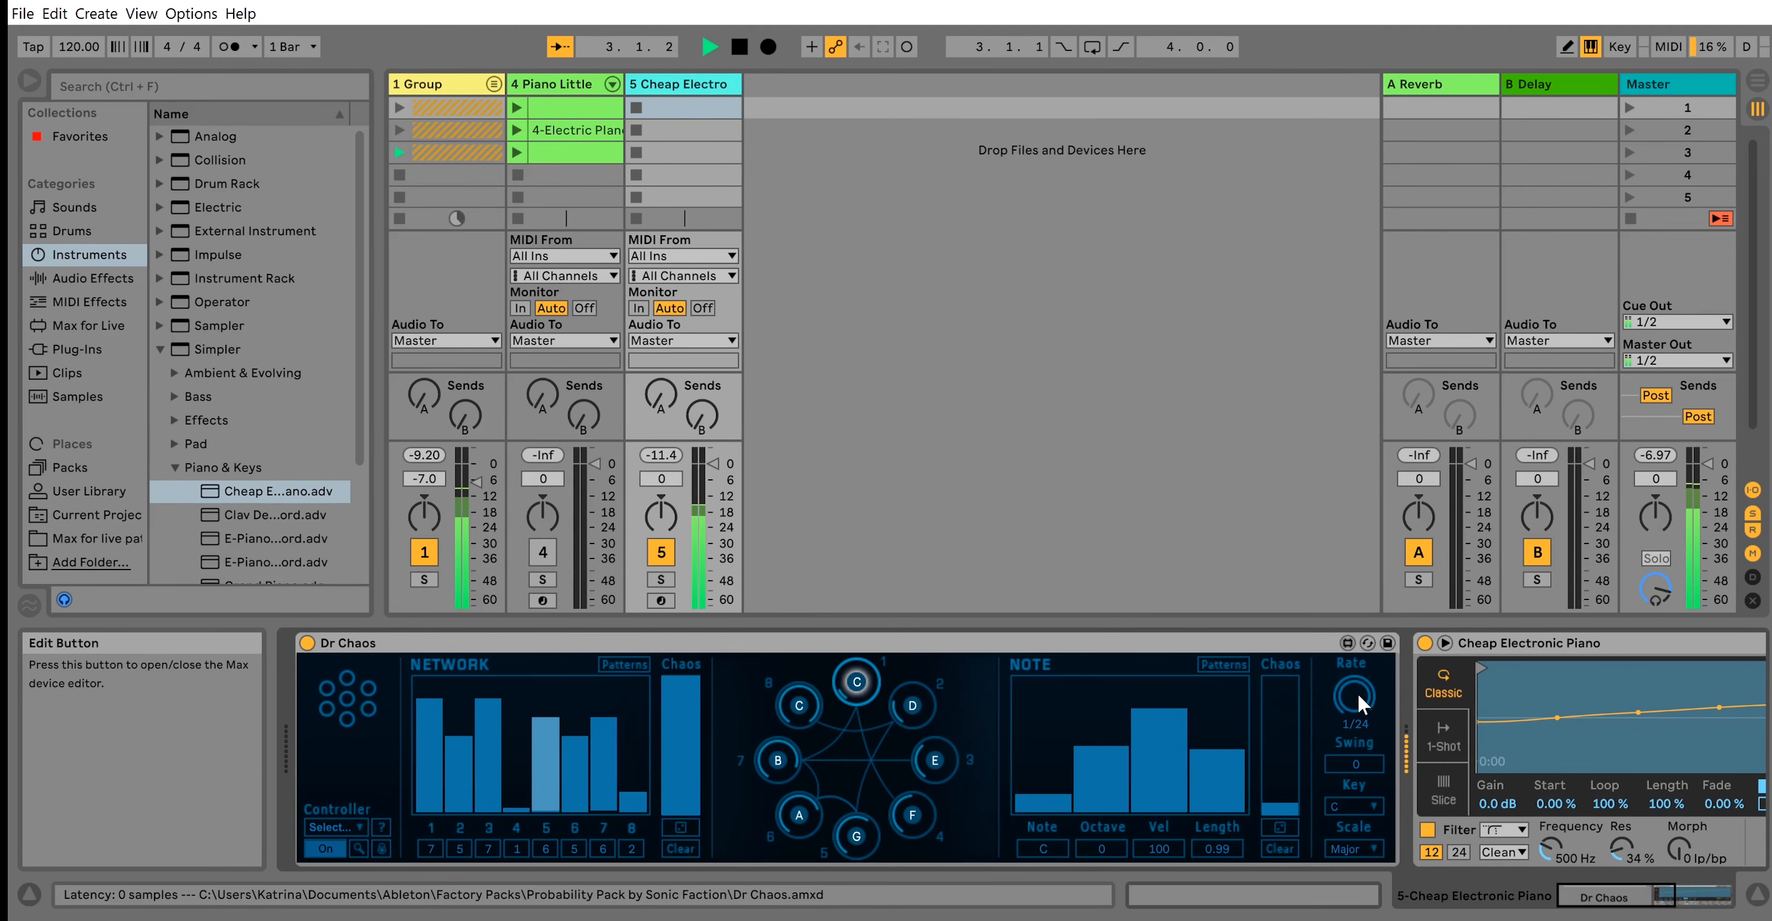
left_click_drag(1358, 697, 1354, 805)
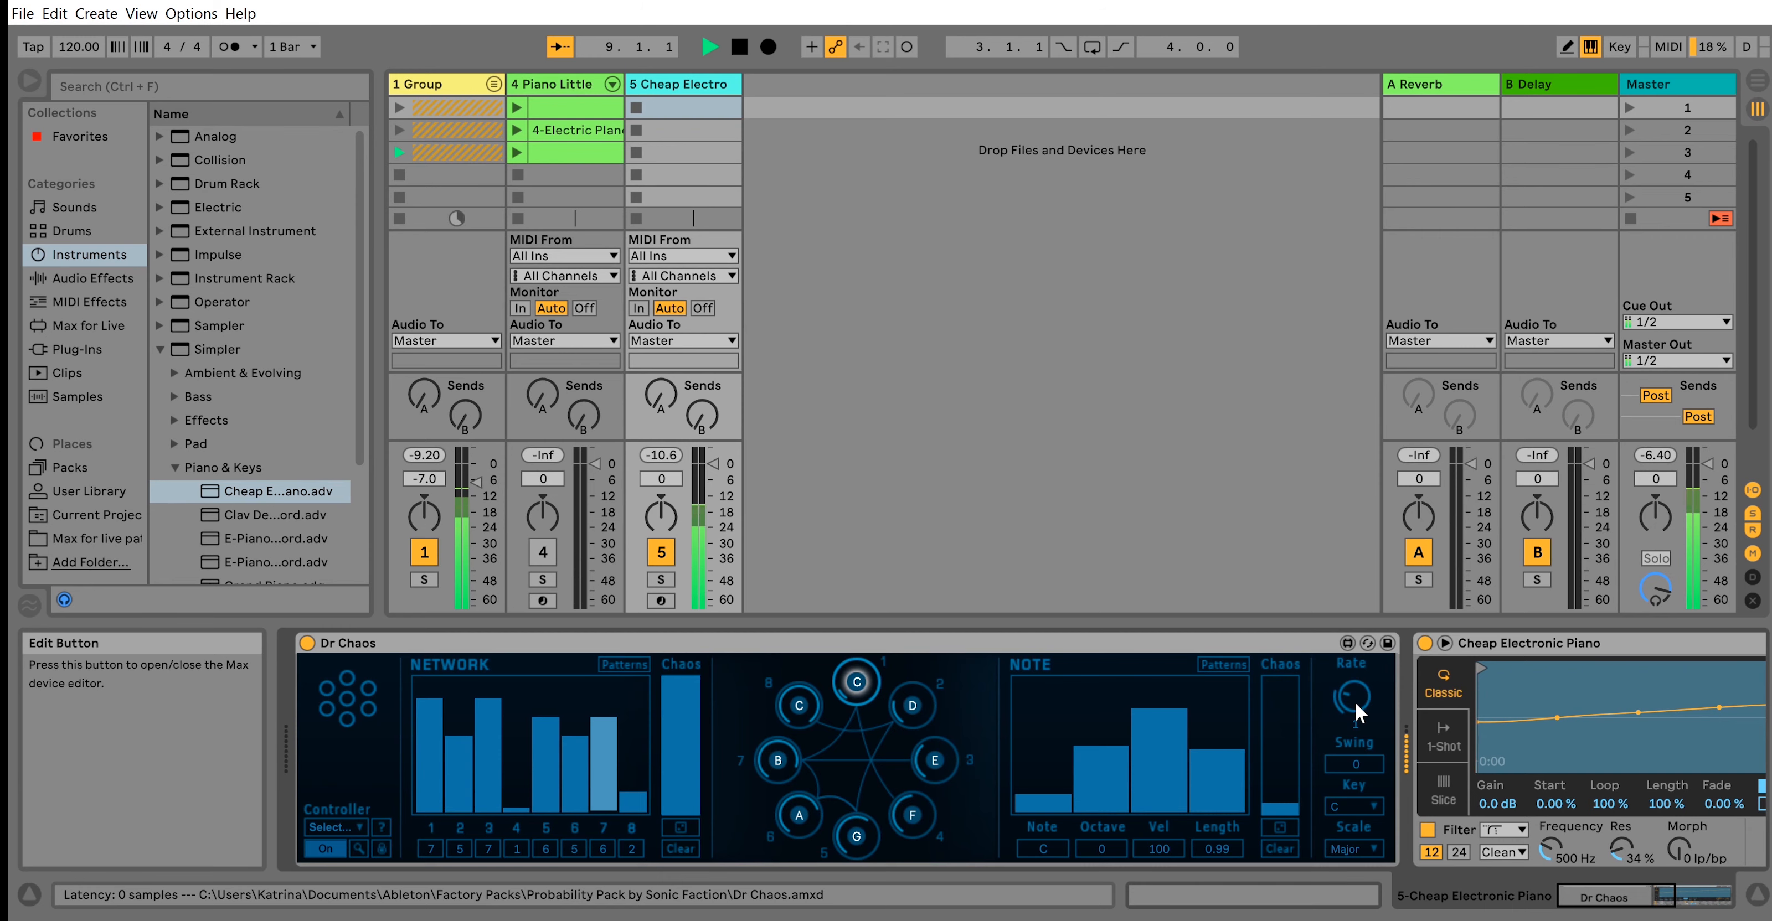
key("space")
left_click_drag(1352, 702, 1352, 706)
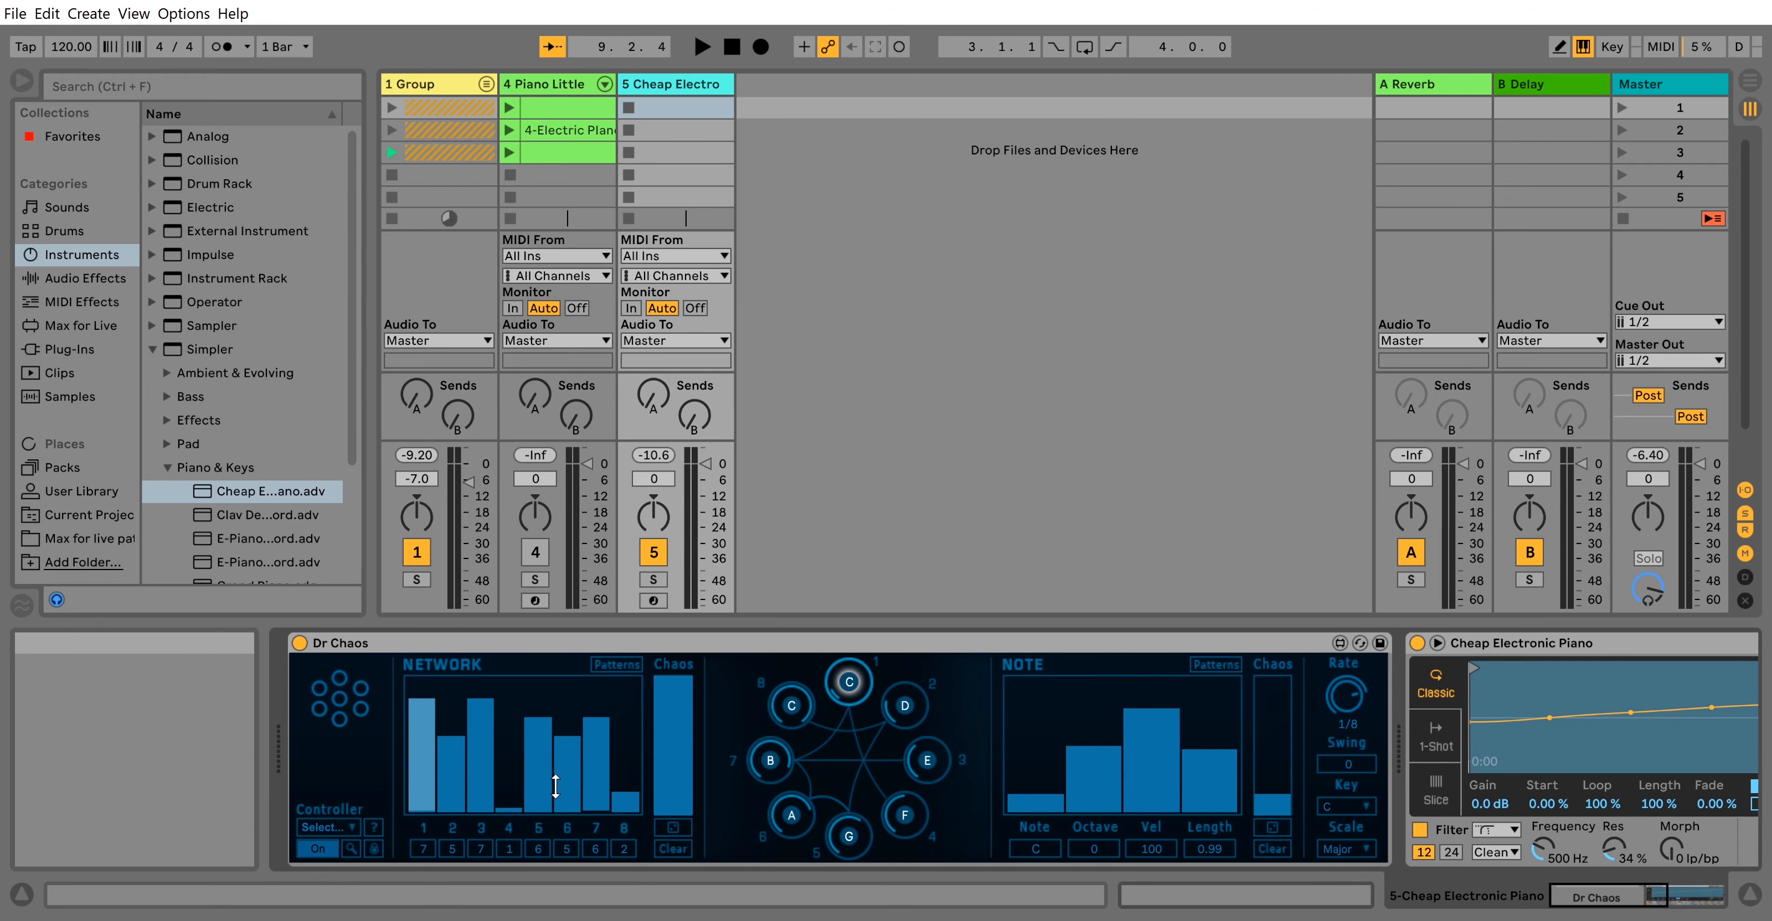
- Randomise the Dr Chaos Network steps twice and audition the new sequence
left_click(675, 831)
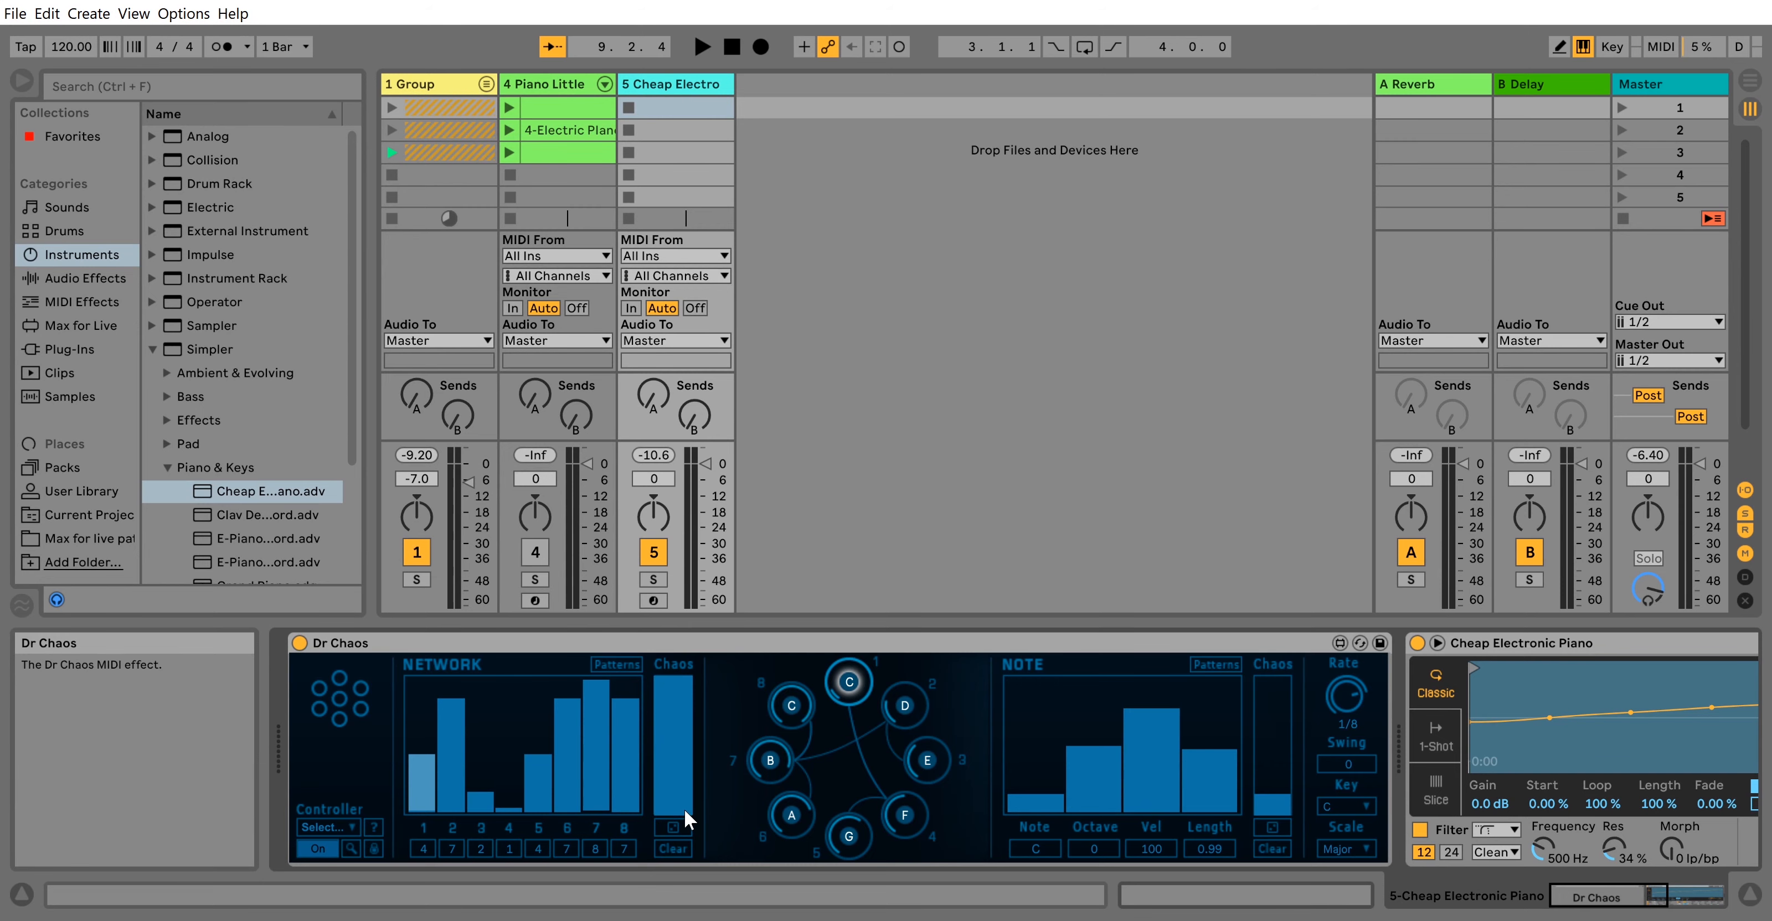
left_click(683, 825)
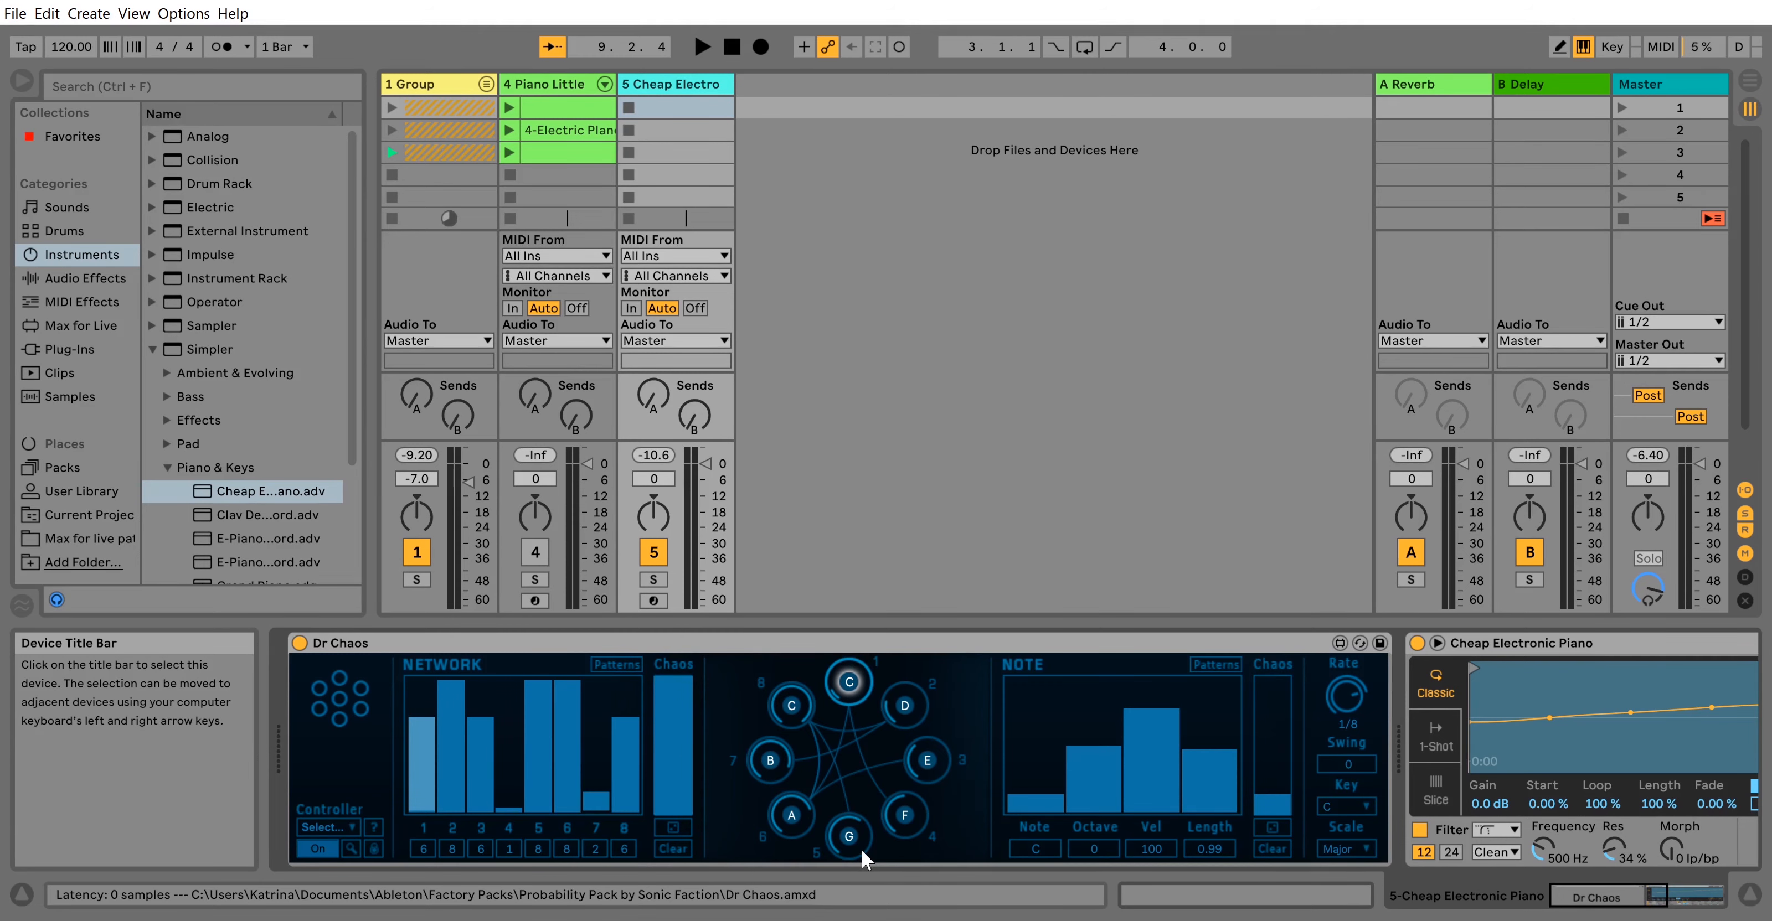
key("space")
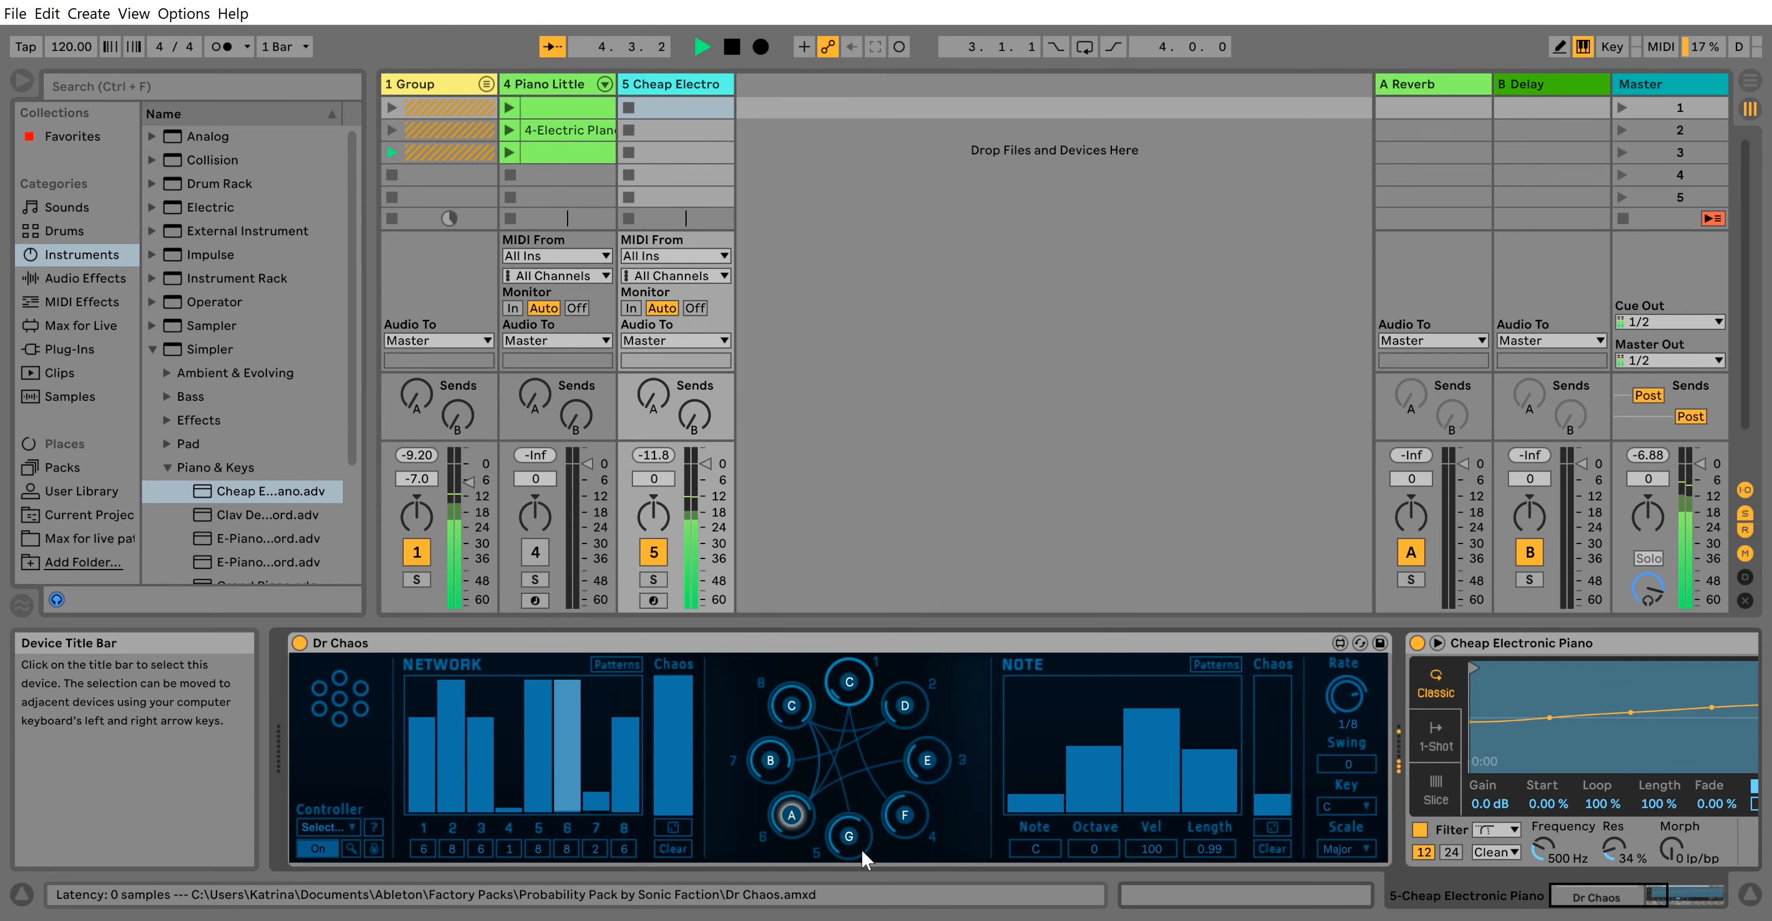
key("space")
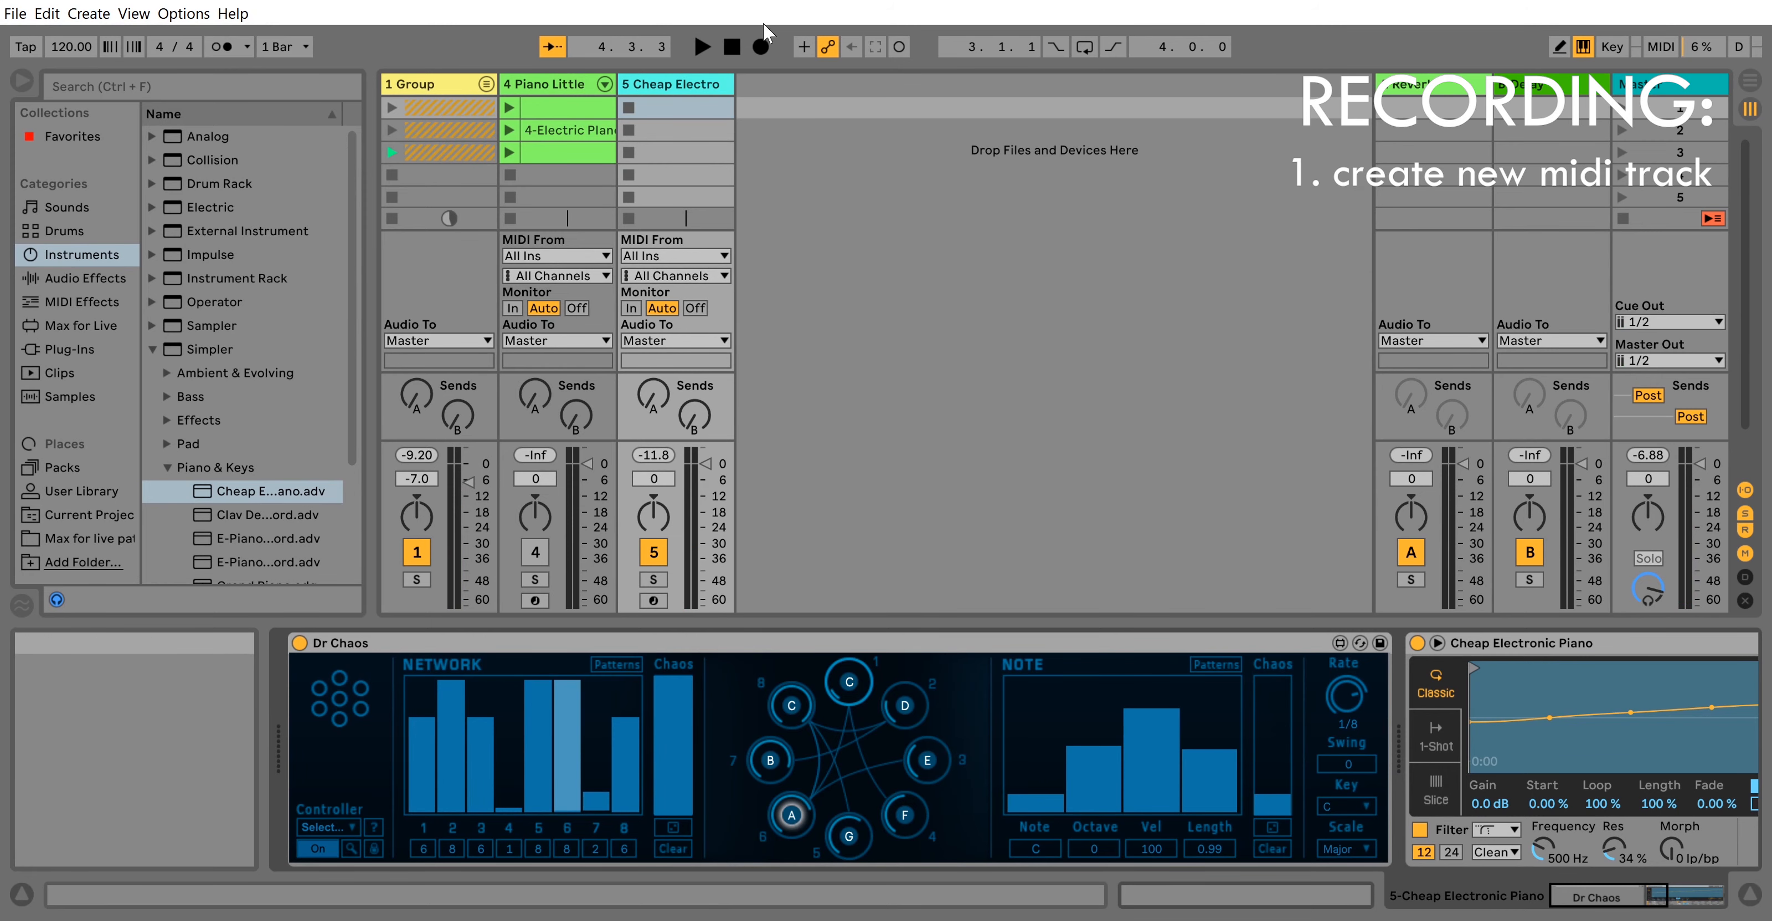
- Create a new MIDI track and move the Cheap Electronic Piano instrument from track 5 onto it
key("ctrl+shift+t")
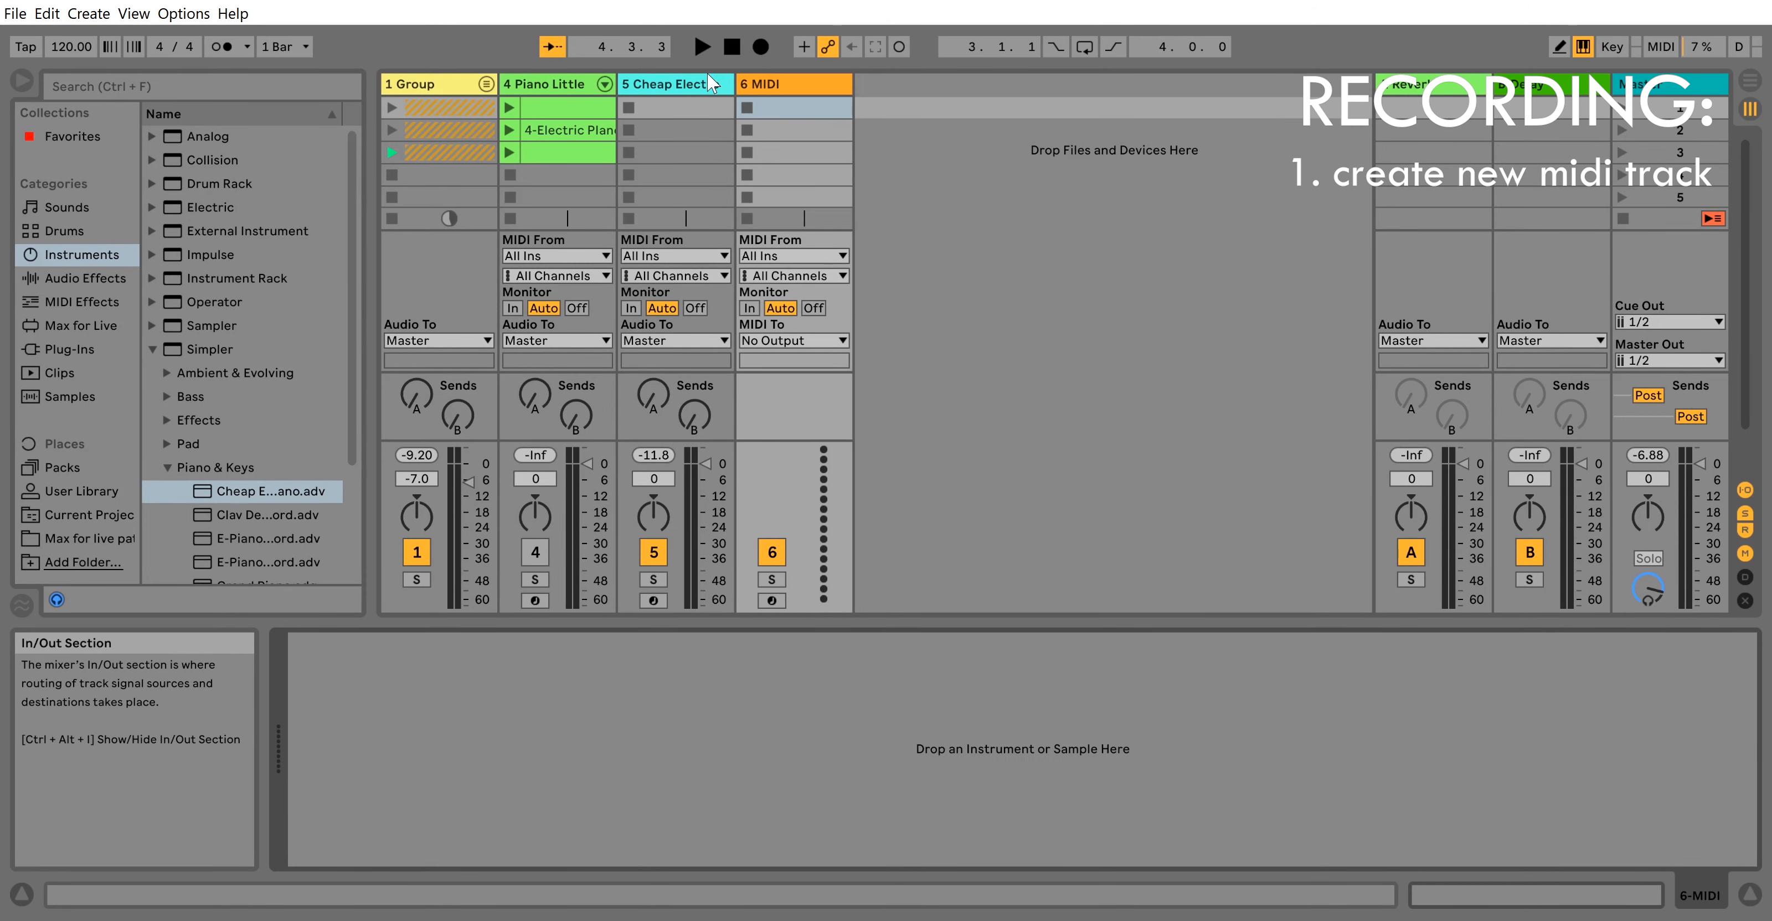
left_click(692, 82)
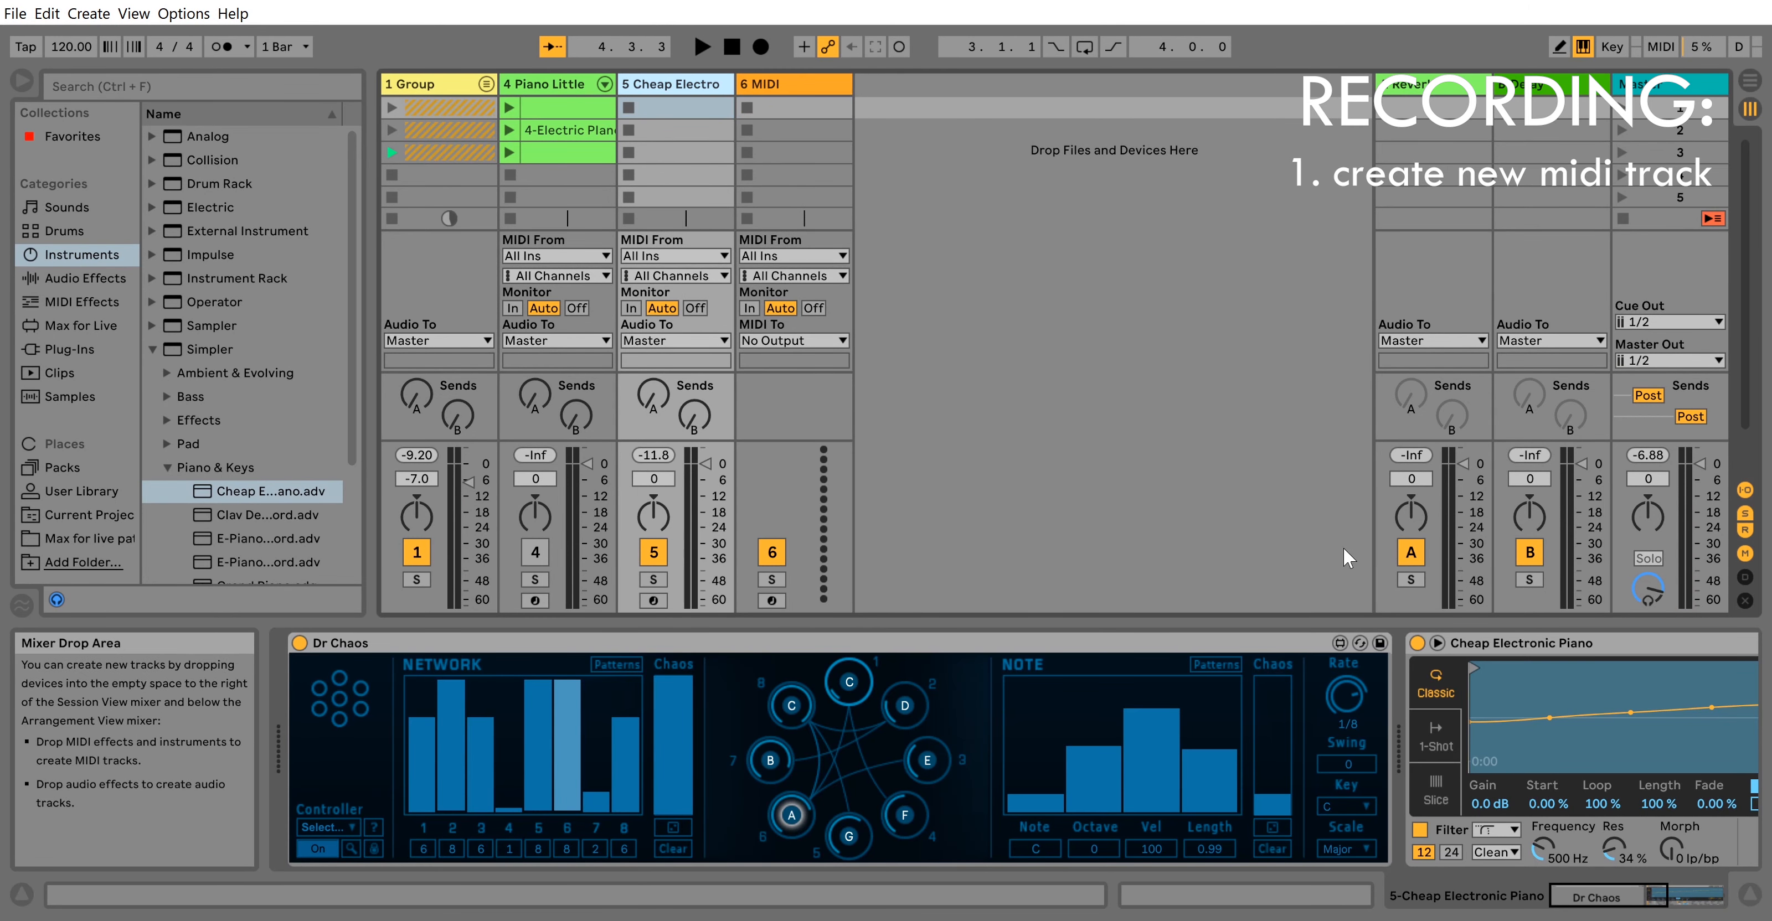
left_click(1579, 641)
left_click(829, 83)
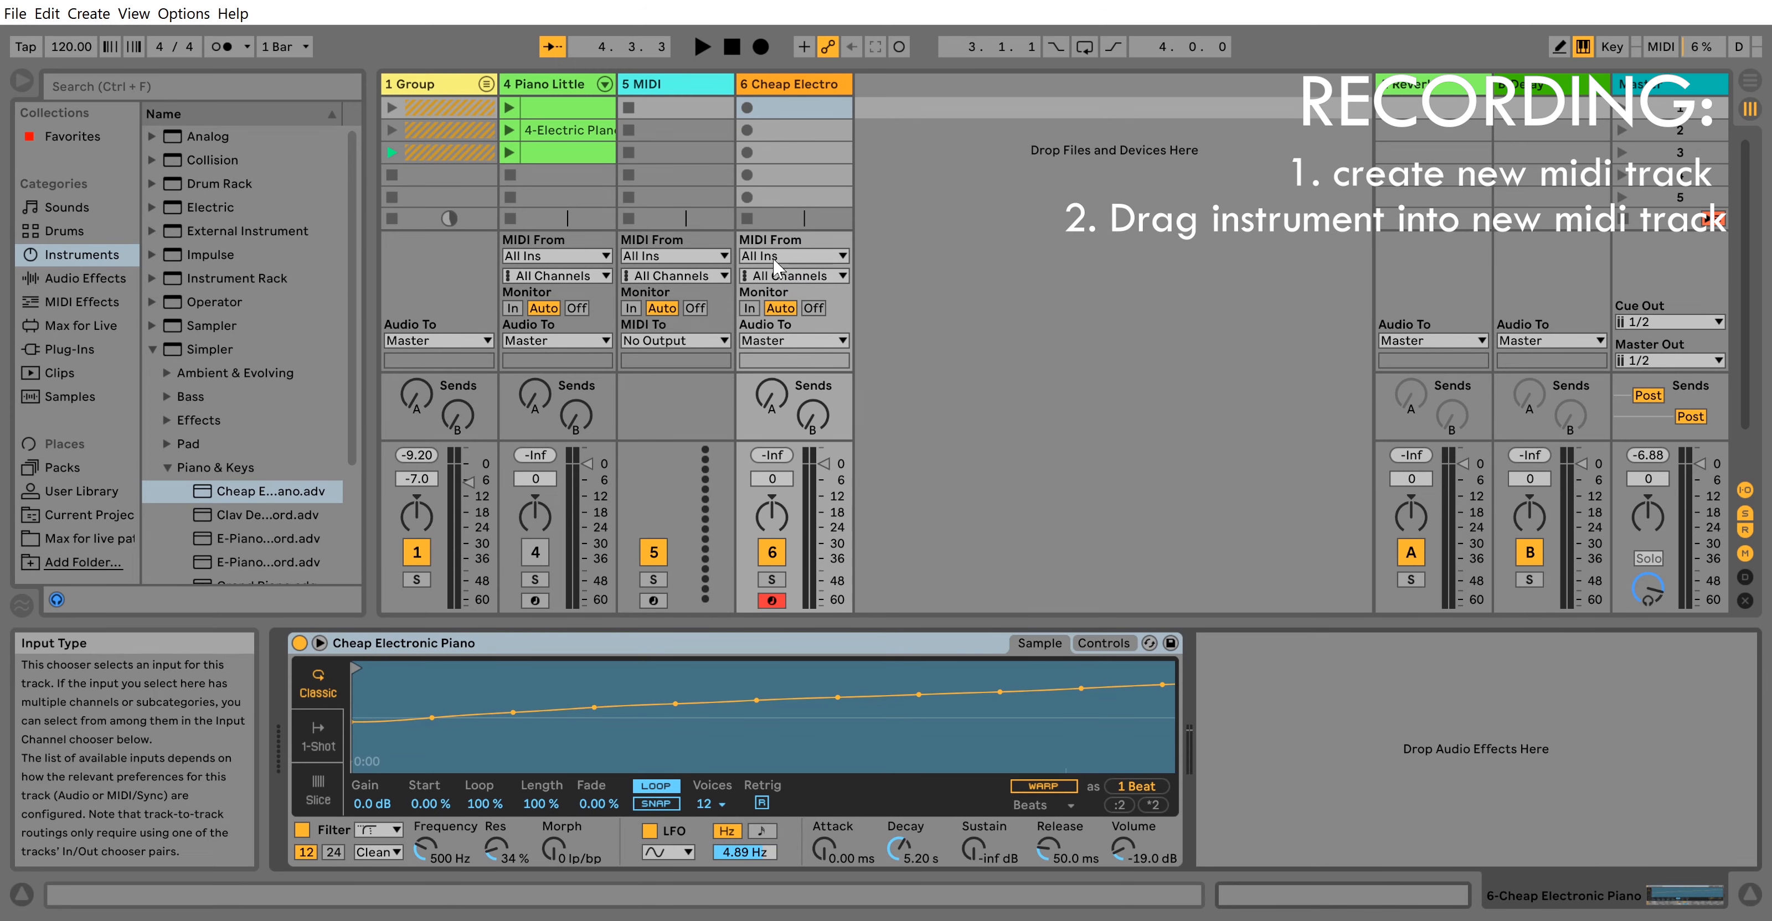
- Set the Cheap Electronic Piano track's MIDI From to 5-MIDI and check the devices on both tracks
left_click(775, 257)
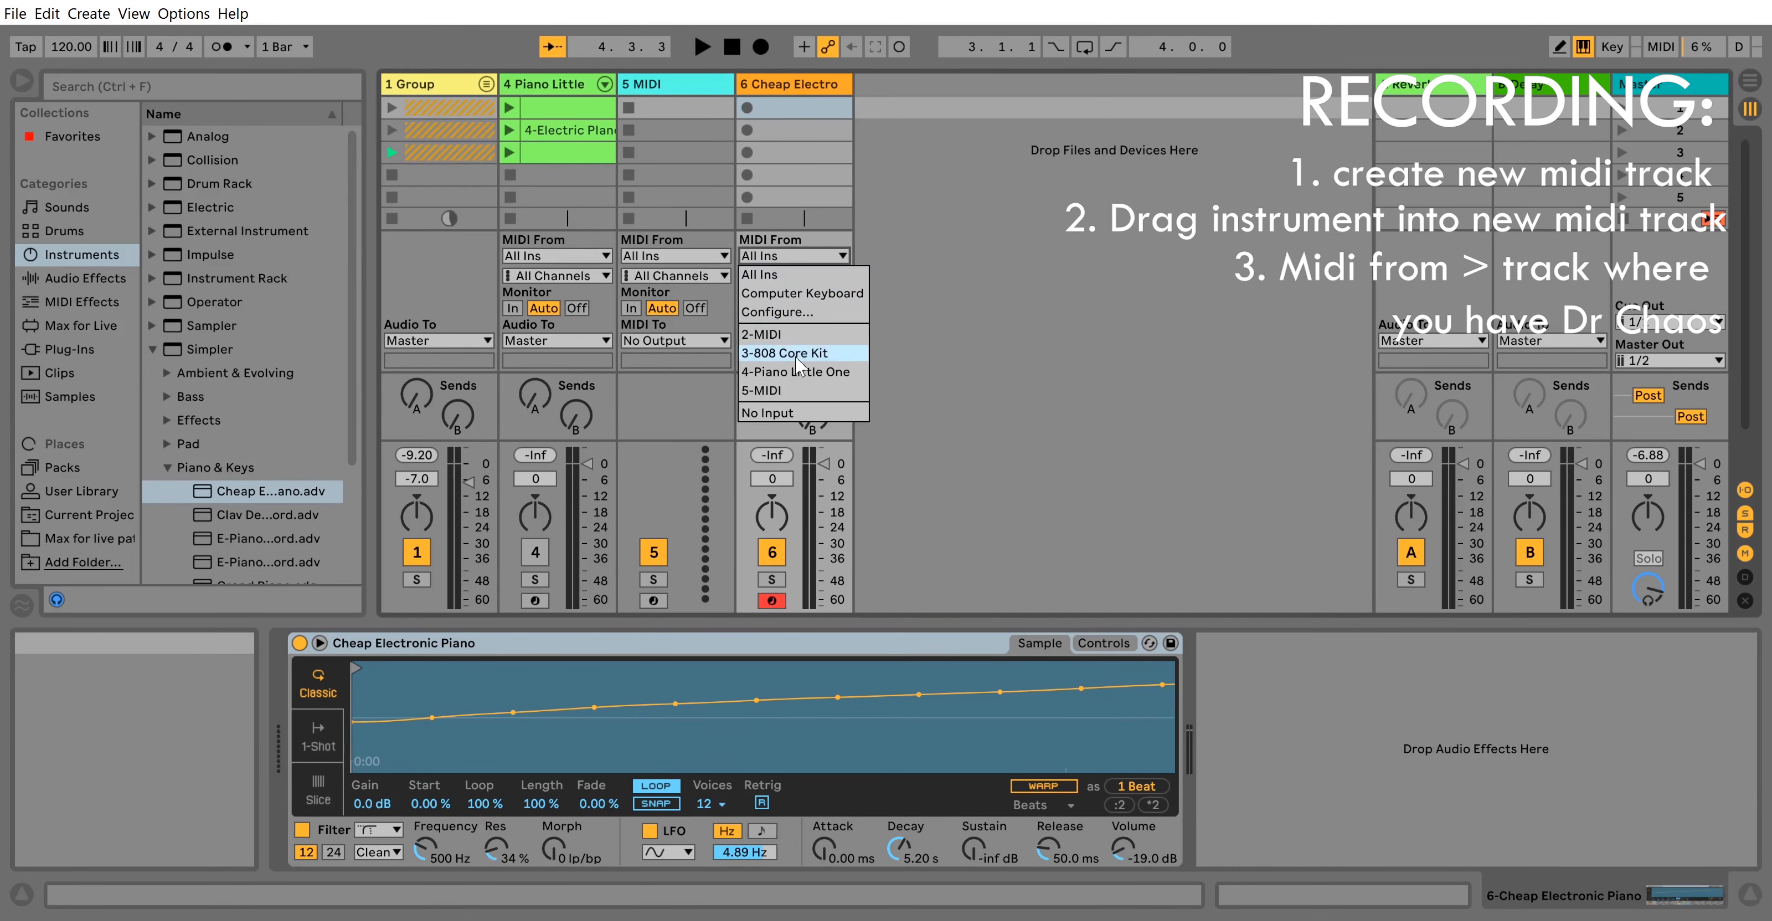
left_click(790, 392)
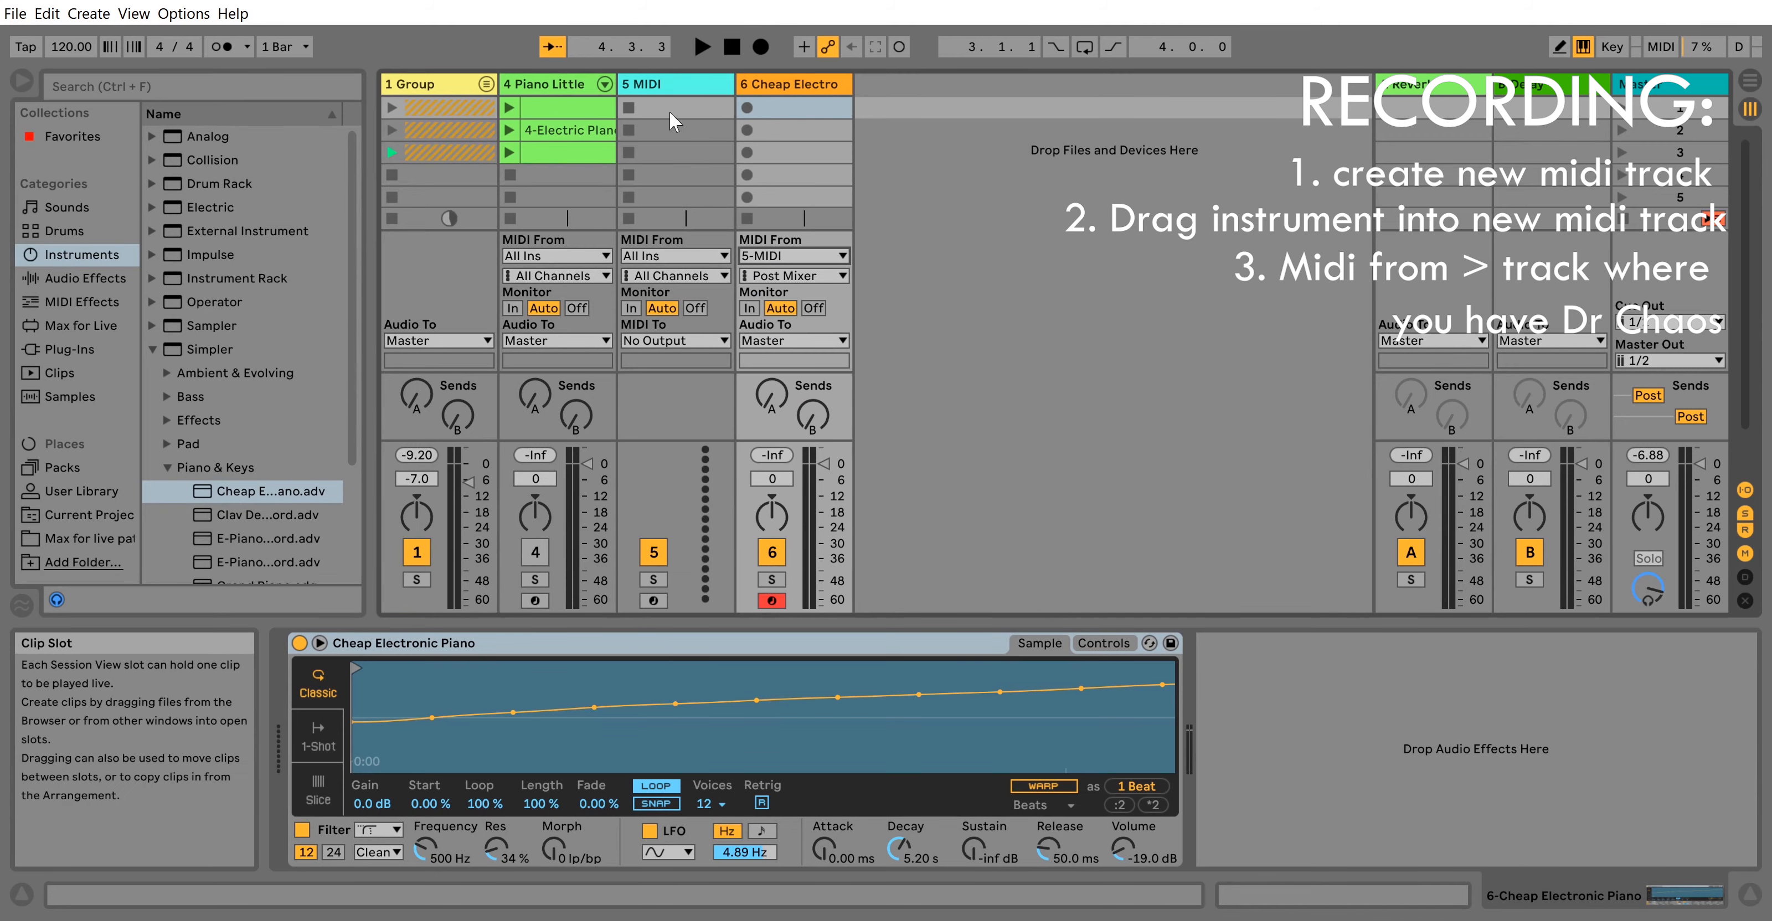
left_click(650, 85)
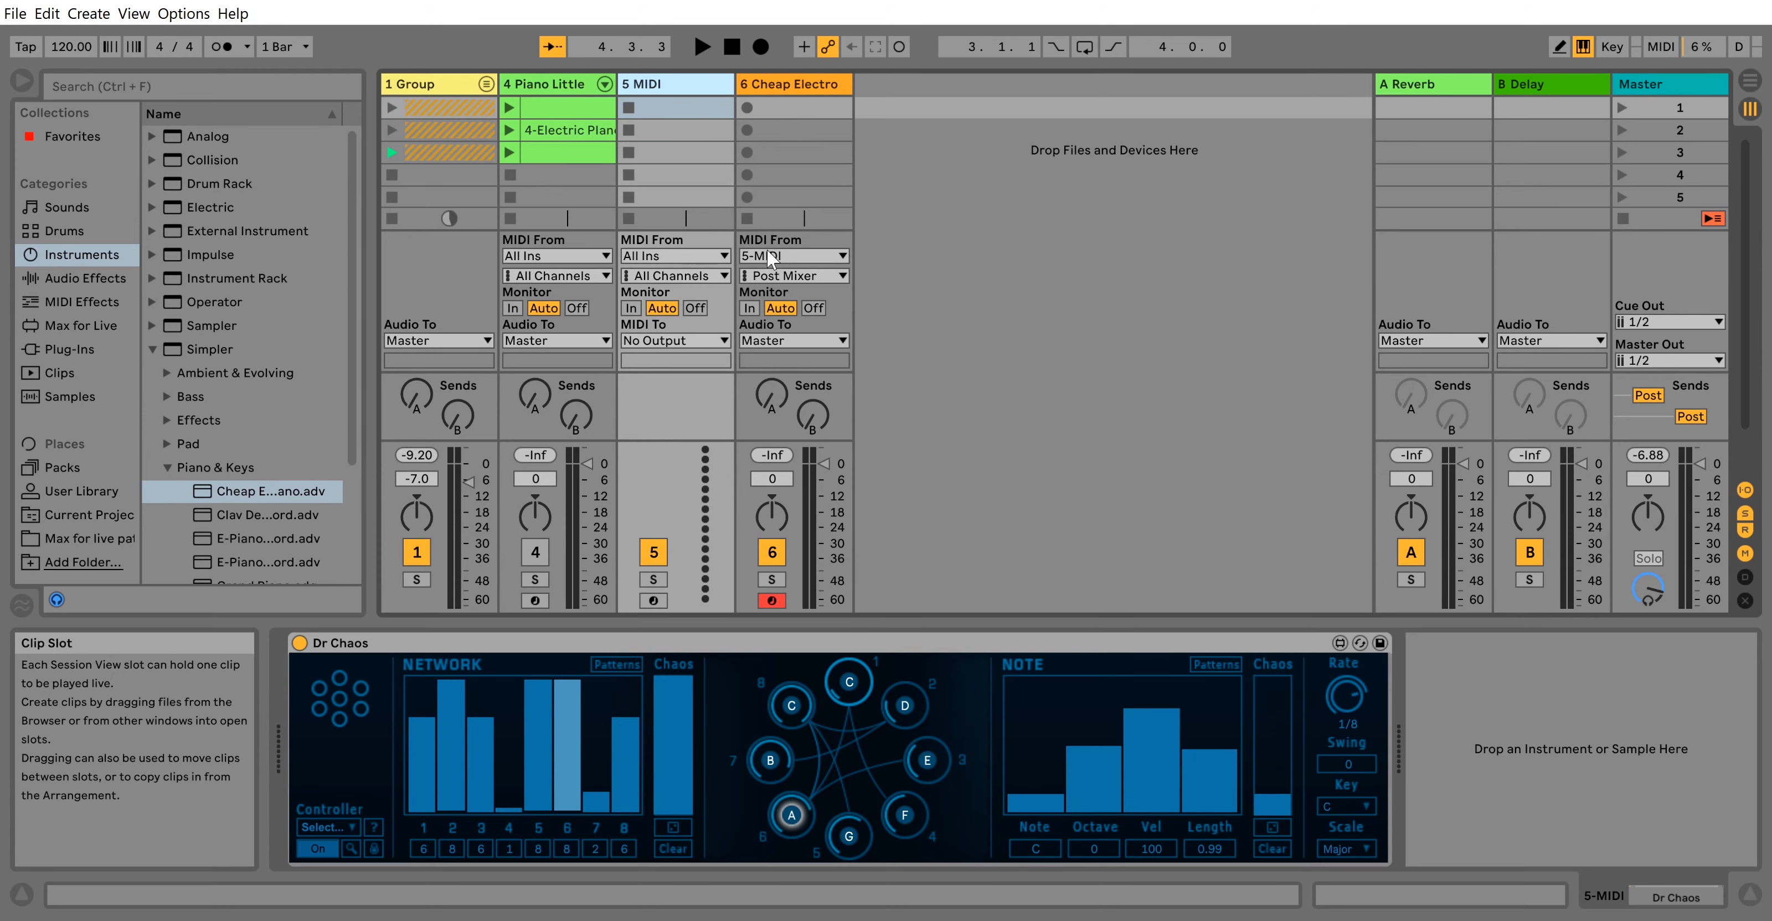
left_click(790, 90)
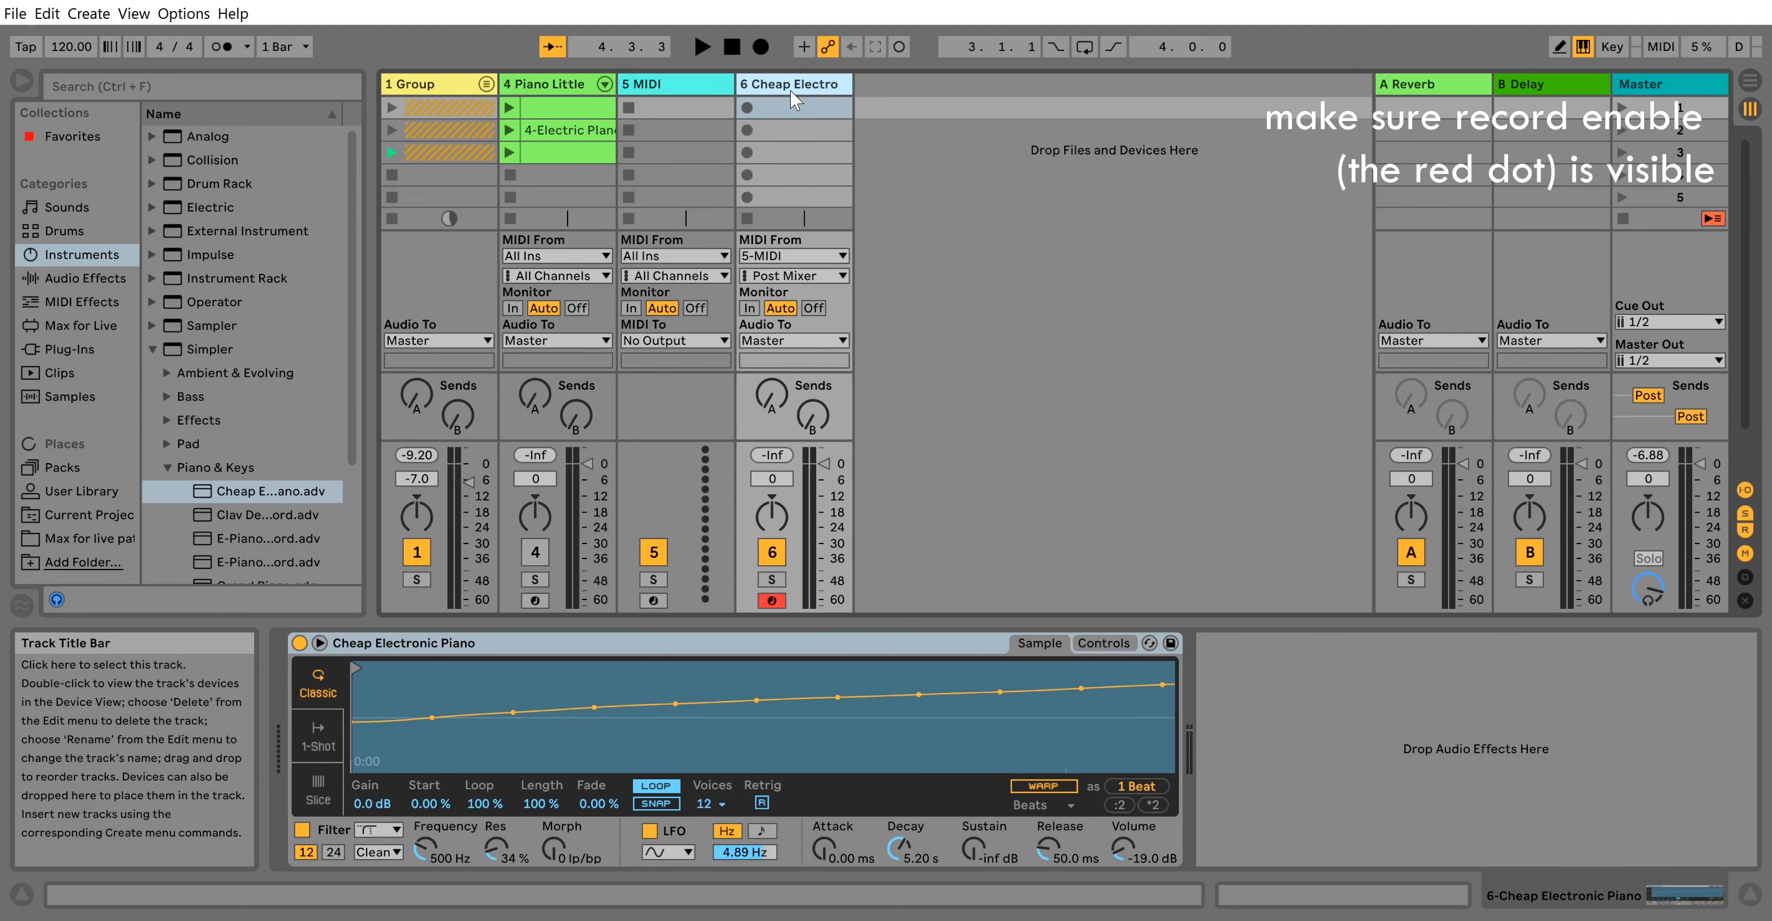
- Play the sequence and record it as a four-bar clip in the Cheap Electronic Piano track's first slot
key("space")
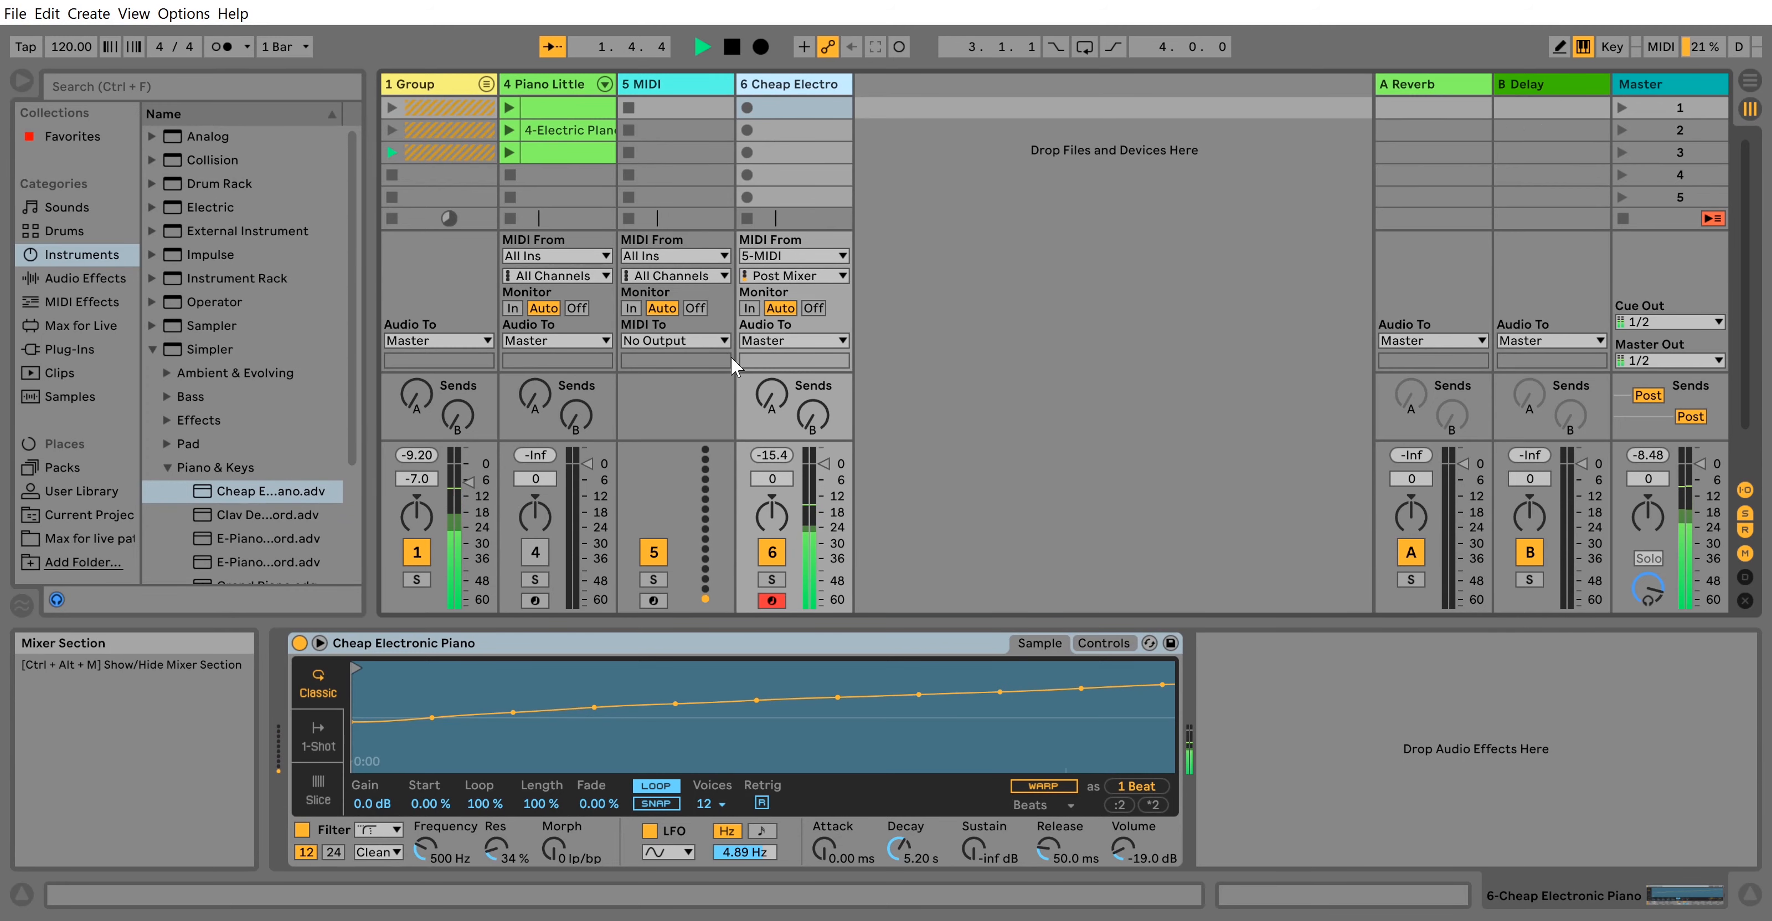
left_click(746, 107)
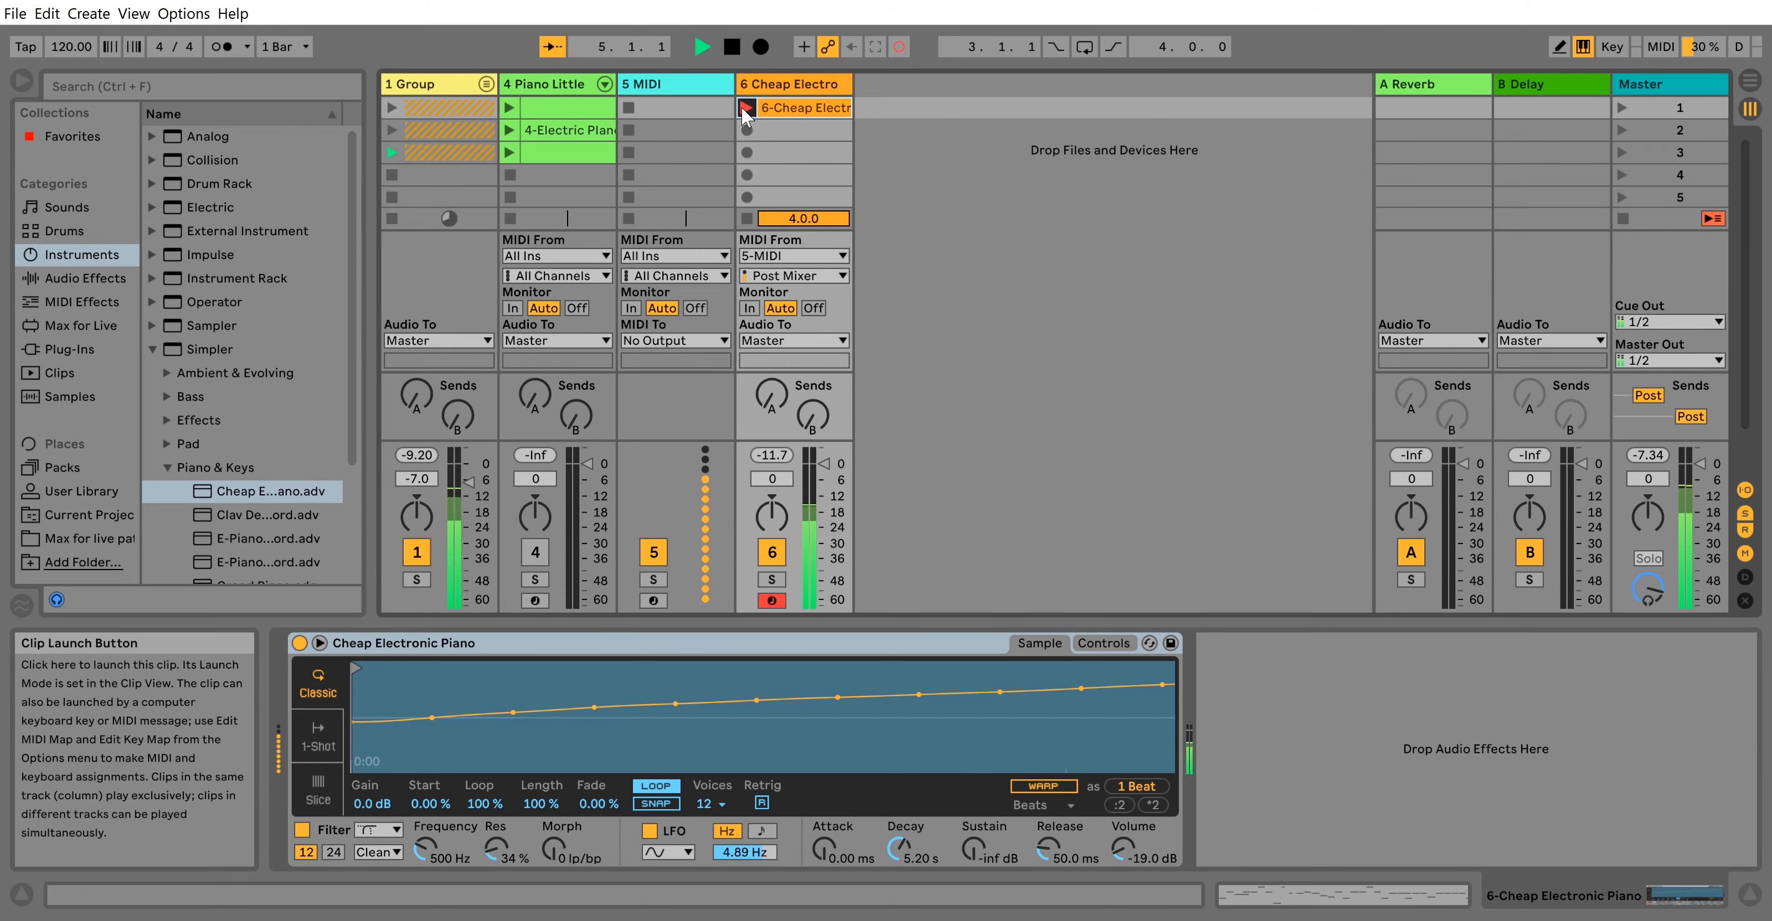
key("space")
- Open the recorded clip on the Cheap Electronic Piano track and examine its MIDI notes across the pitch range
left_click(772, 88)
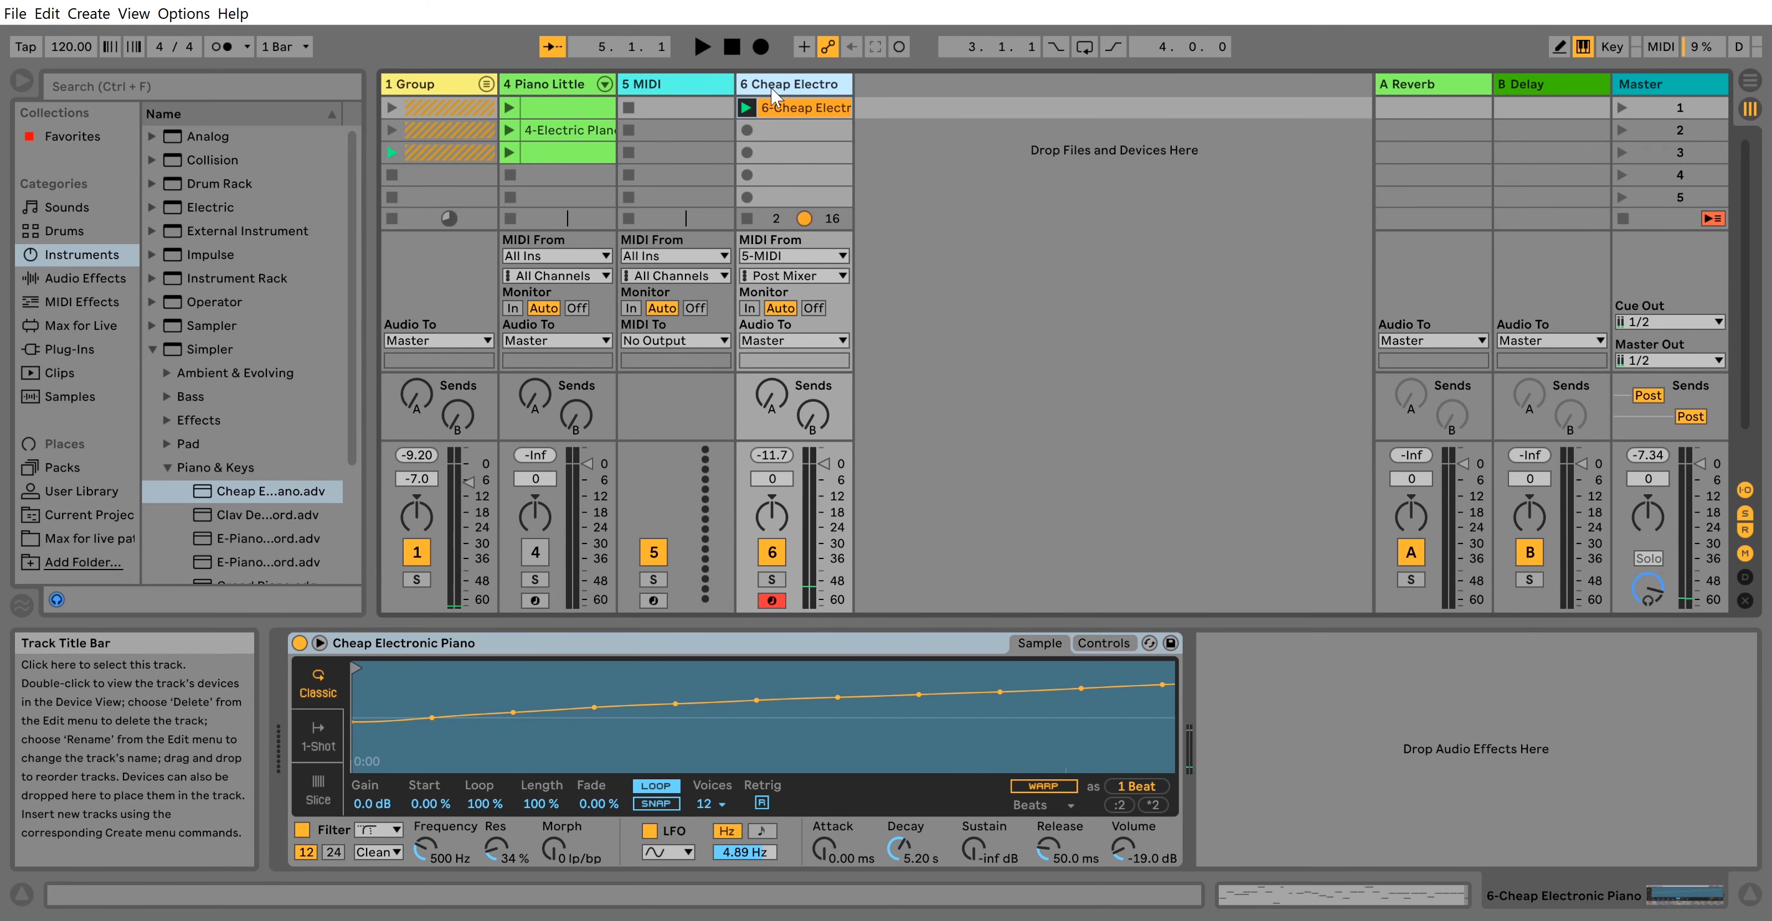
left_click(775, 104)
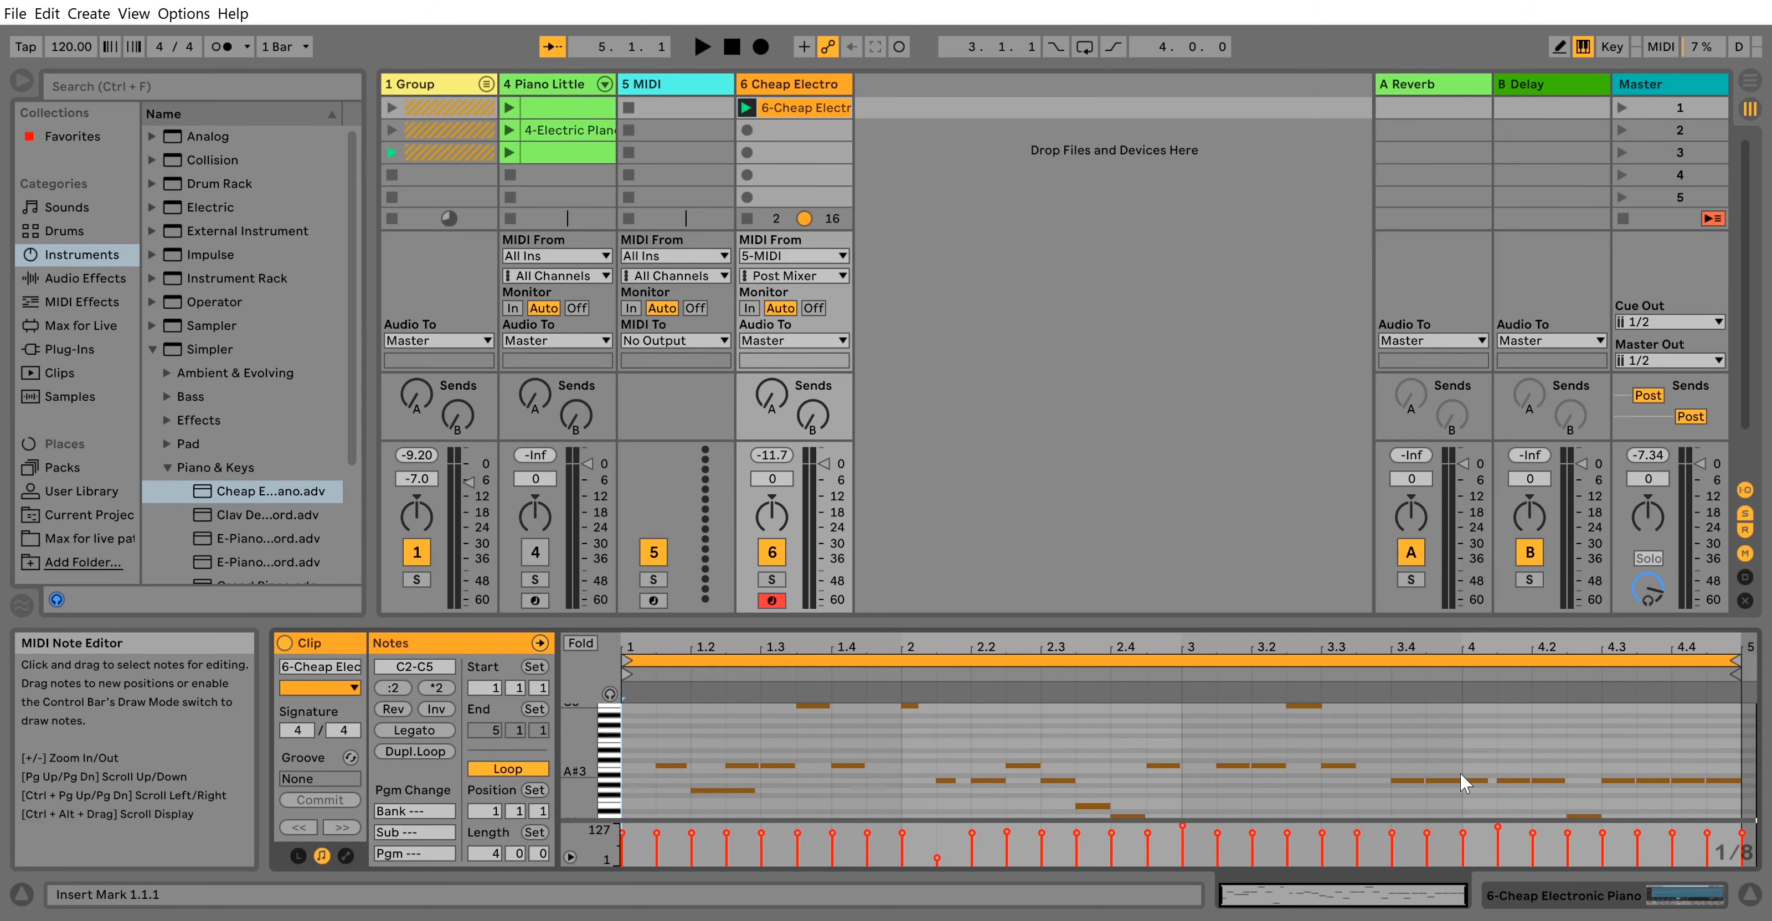
scroll(1459, 773, "down", 8)
scroll(1459, 772, "up", 10)
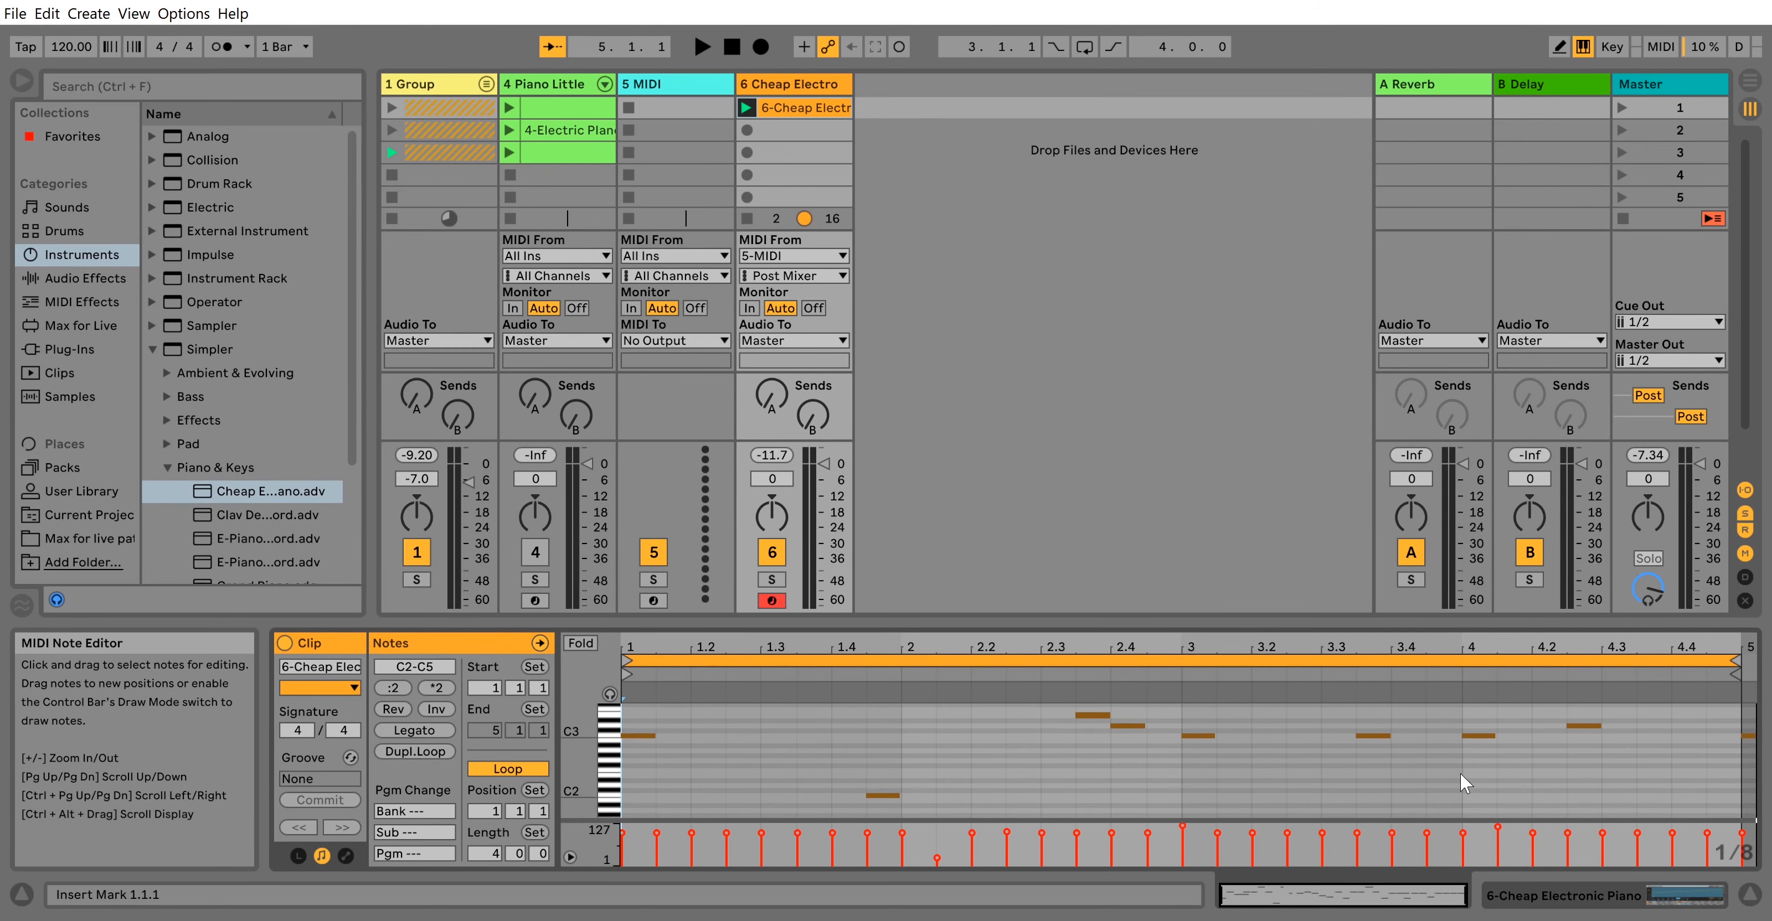
scroll(1306, 764, "down", 5)
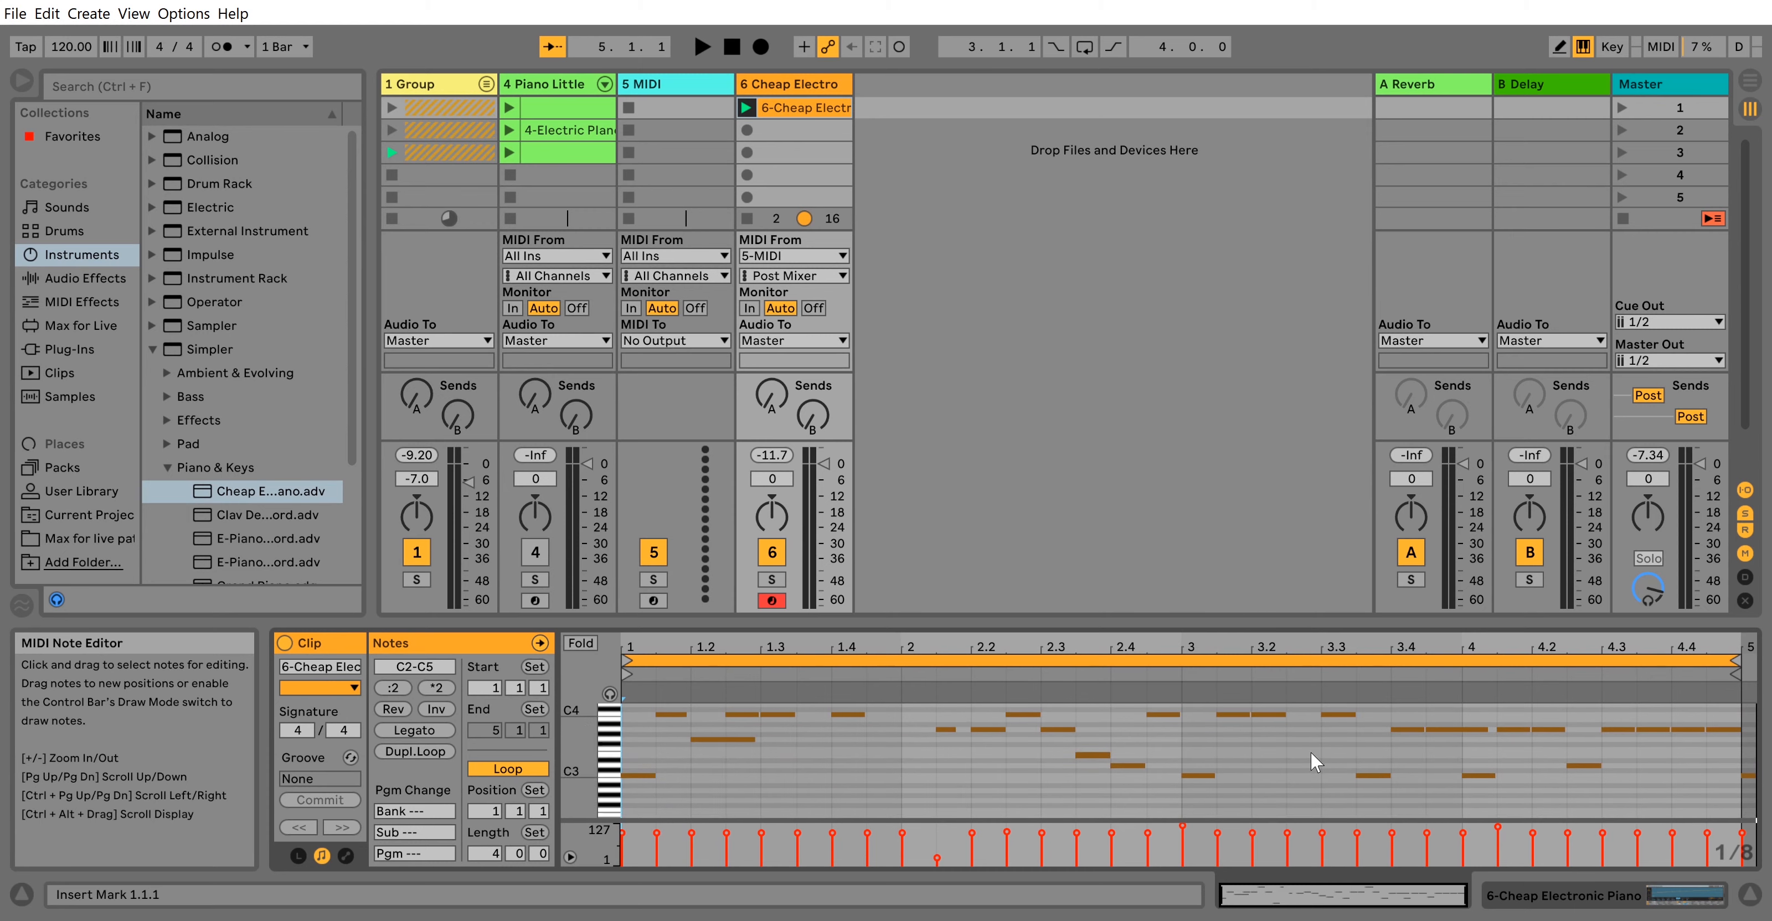
- Play the recorded clip with the piano track's MIDI From set to No Input, stop playback, and restore MIDI From to 5-MIDI
key("space")
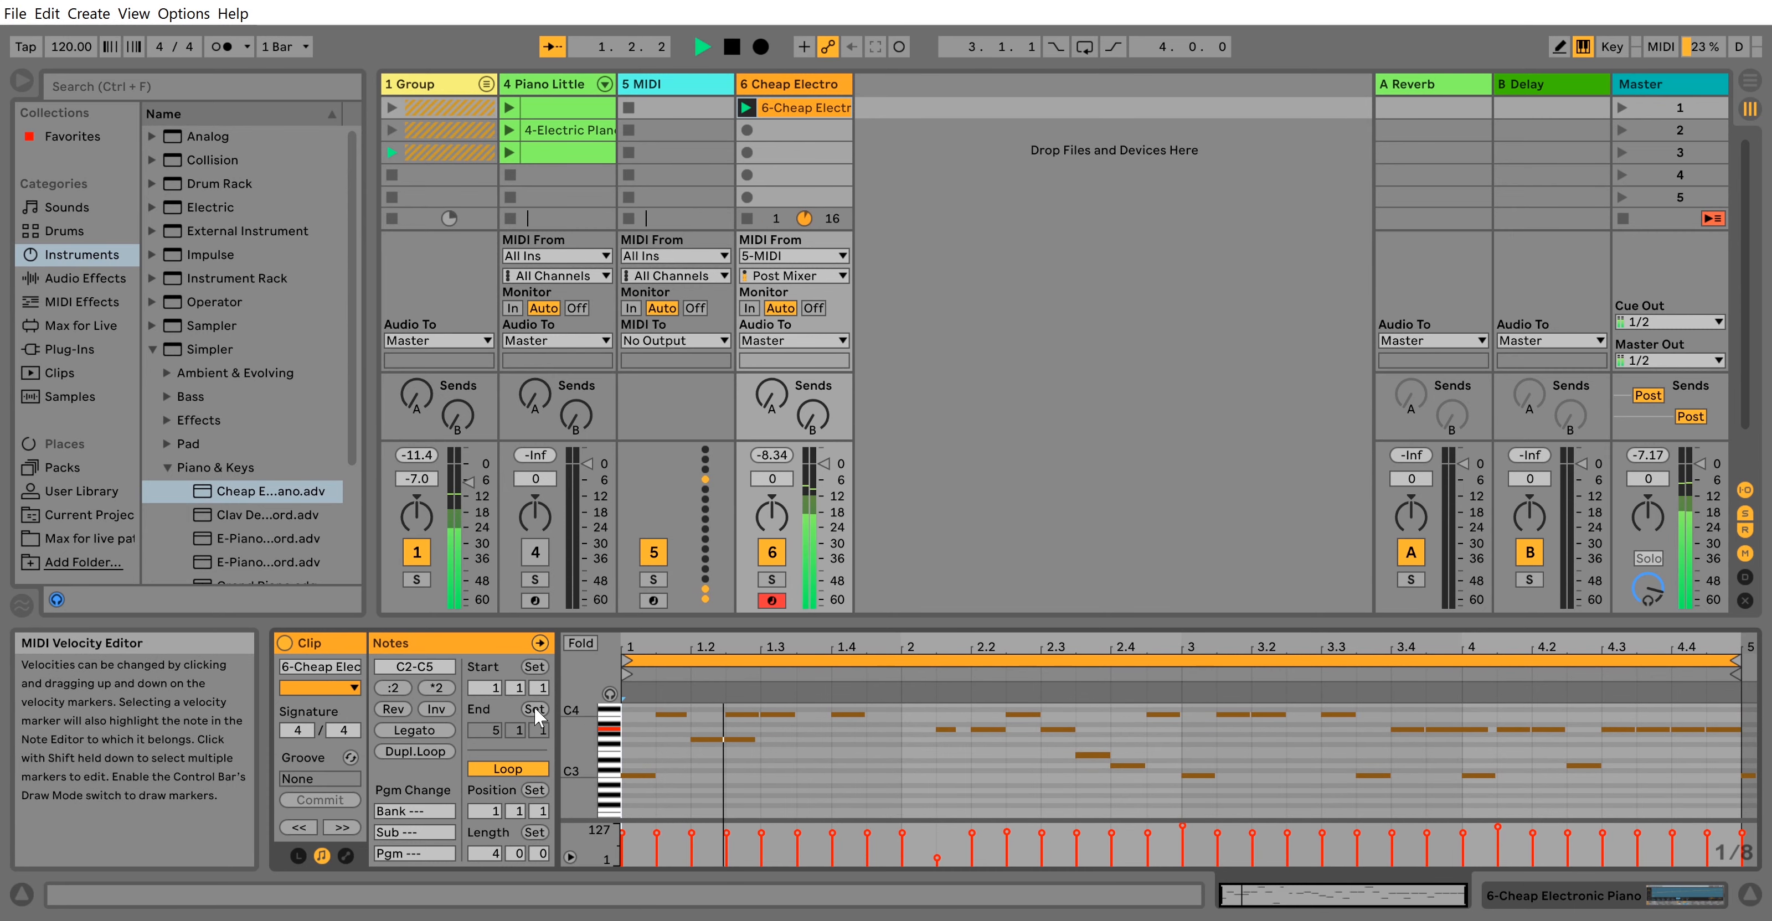
left_click(804, 255)
left_click(772, 421)
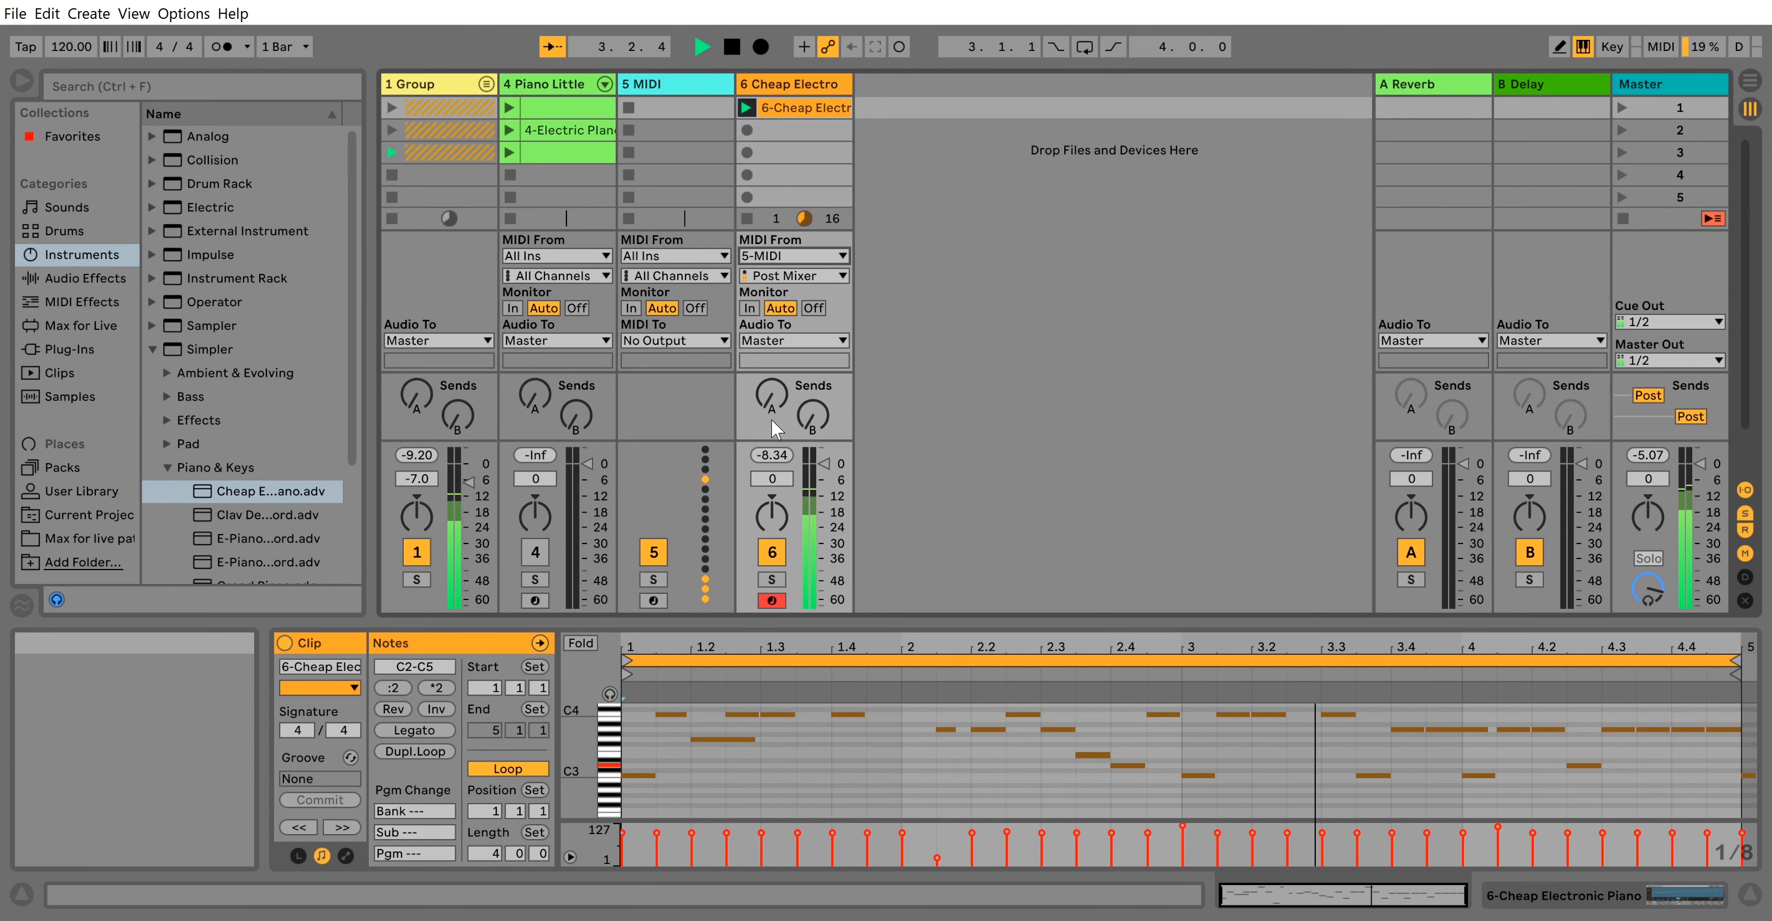
left_click(800, 259)
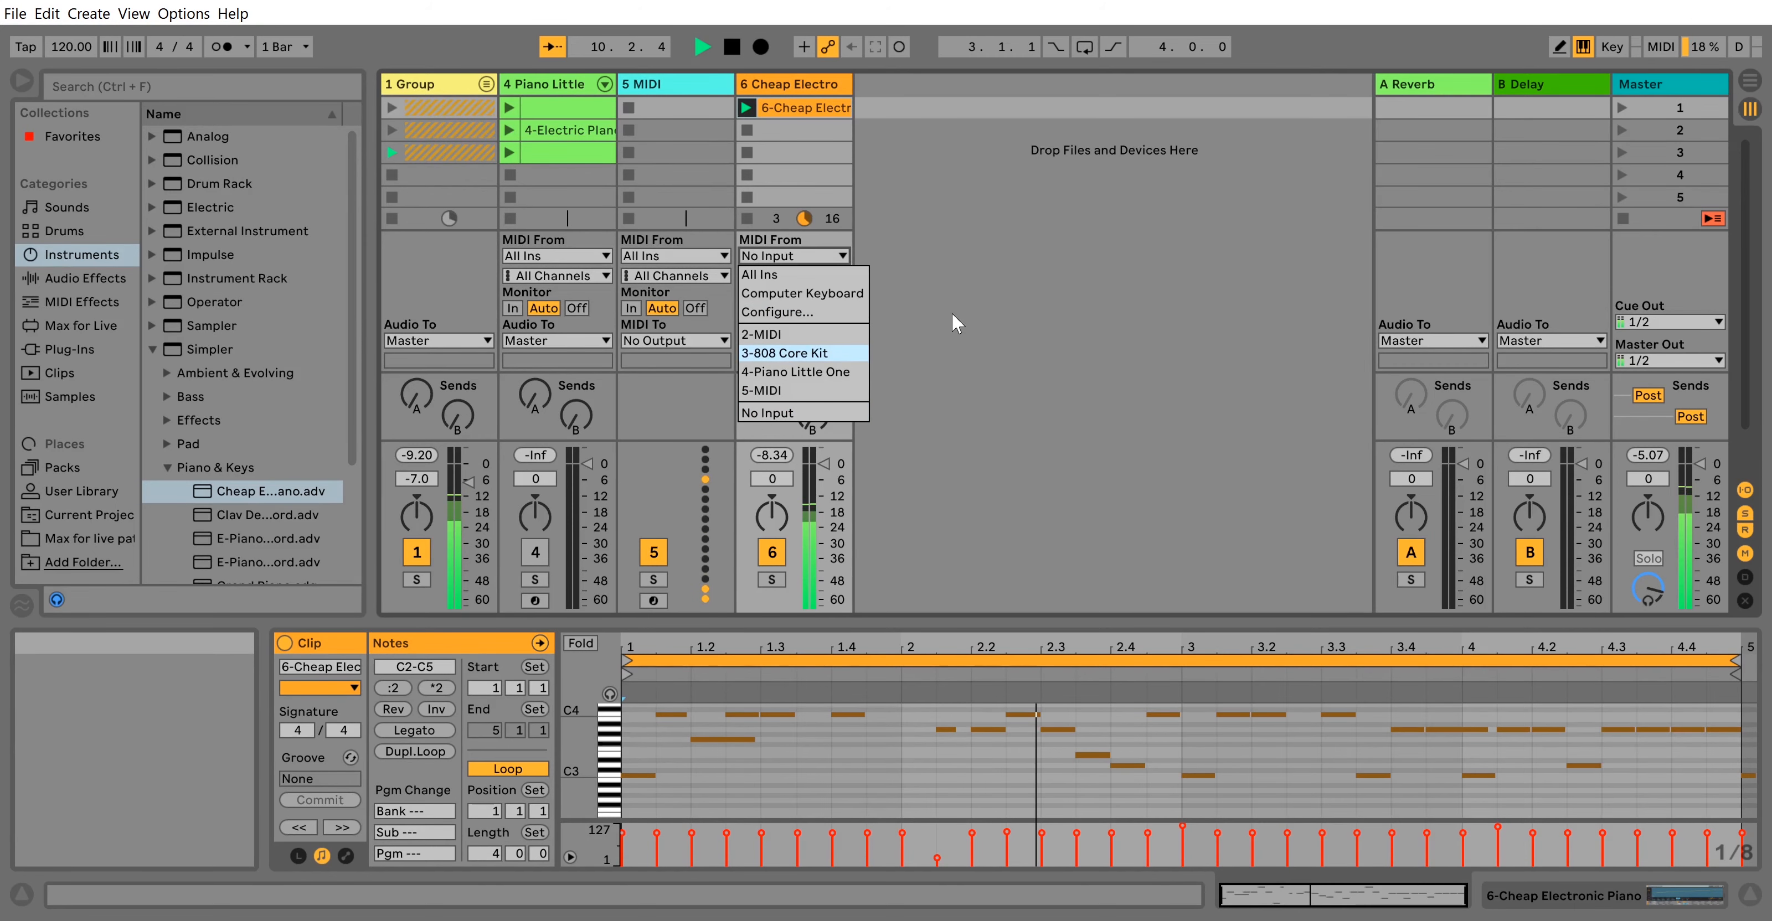
key("space")
left_click(807, 258)
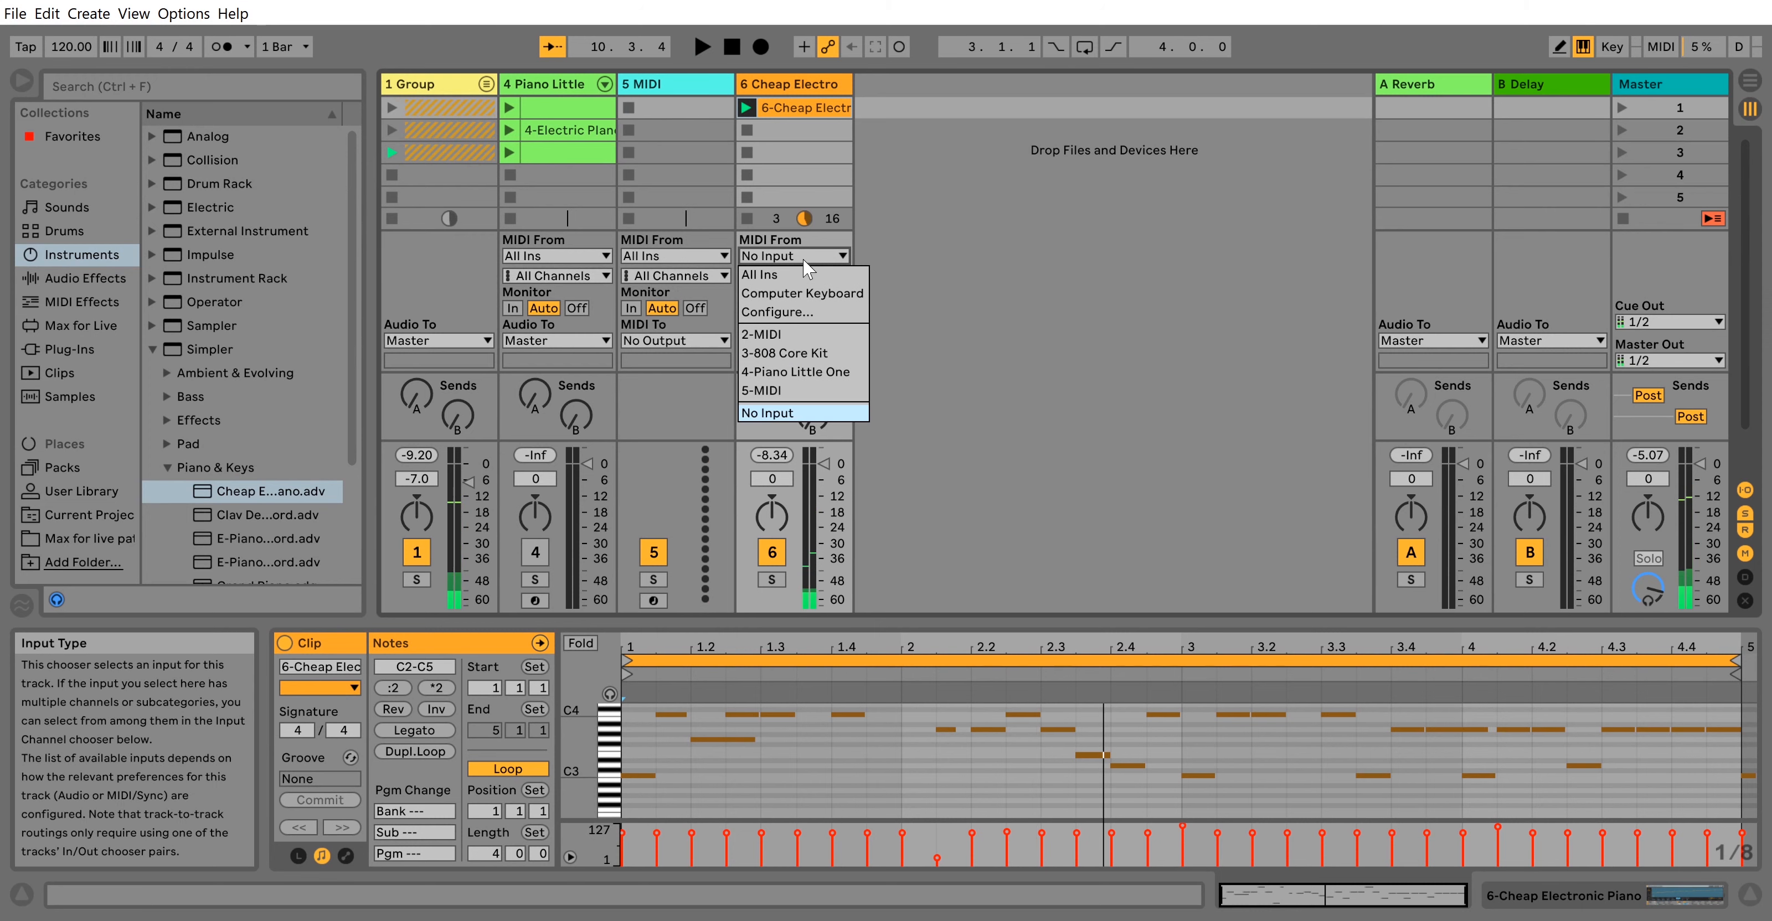
left_click(792, 391)
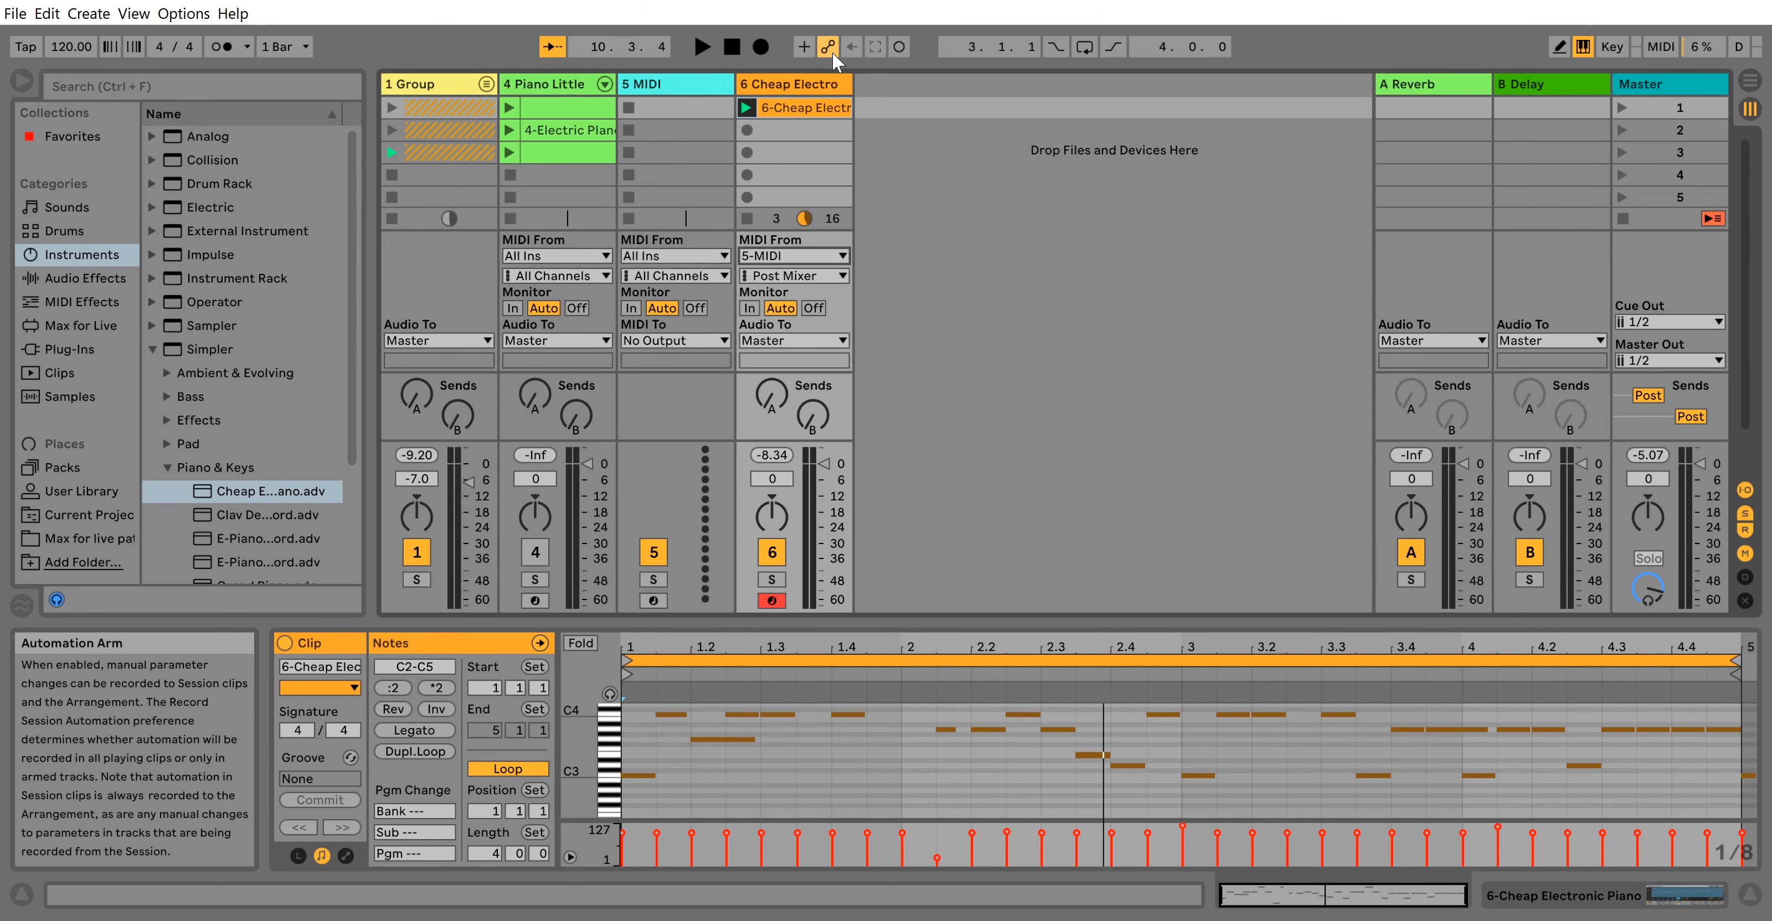
- With the Piano & Keys folder collapsed, show Dr Chaos on the 5 MIDI track and stop the Cheap Electronic Piano track's clip
left_click(165, 468)
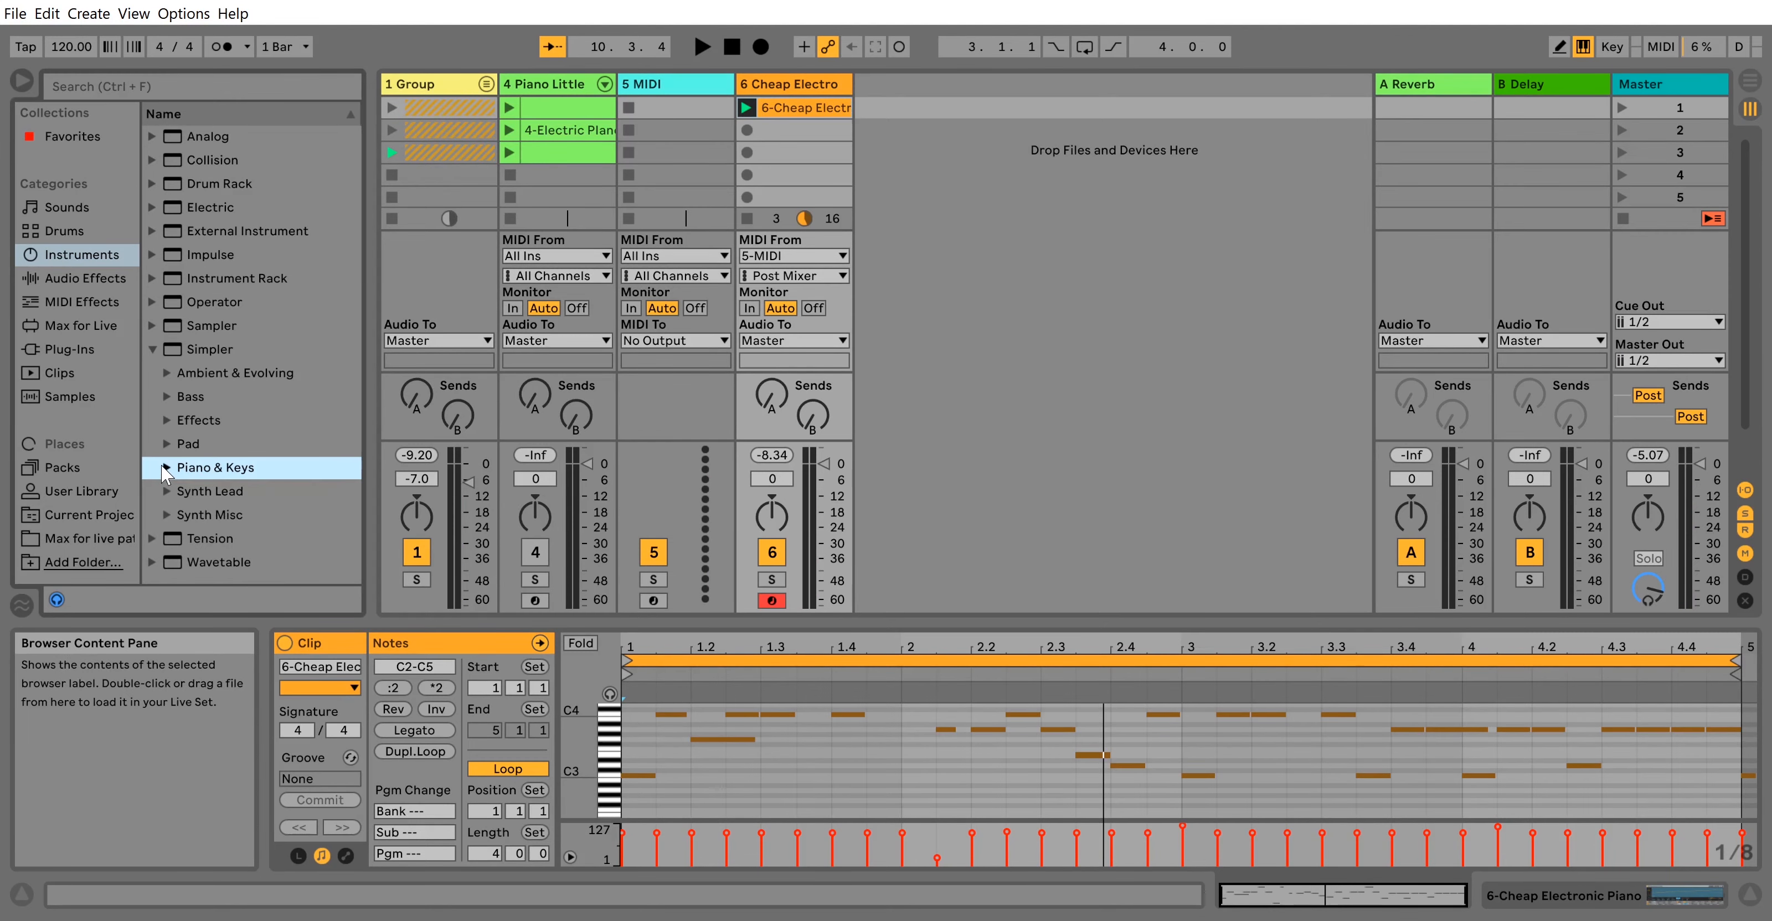
left_click(656, 83)
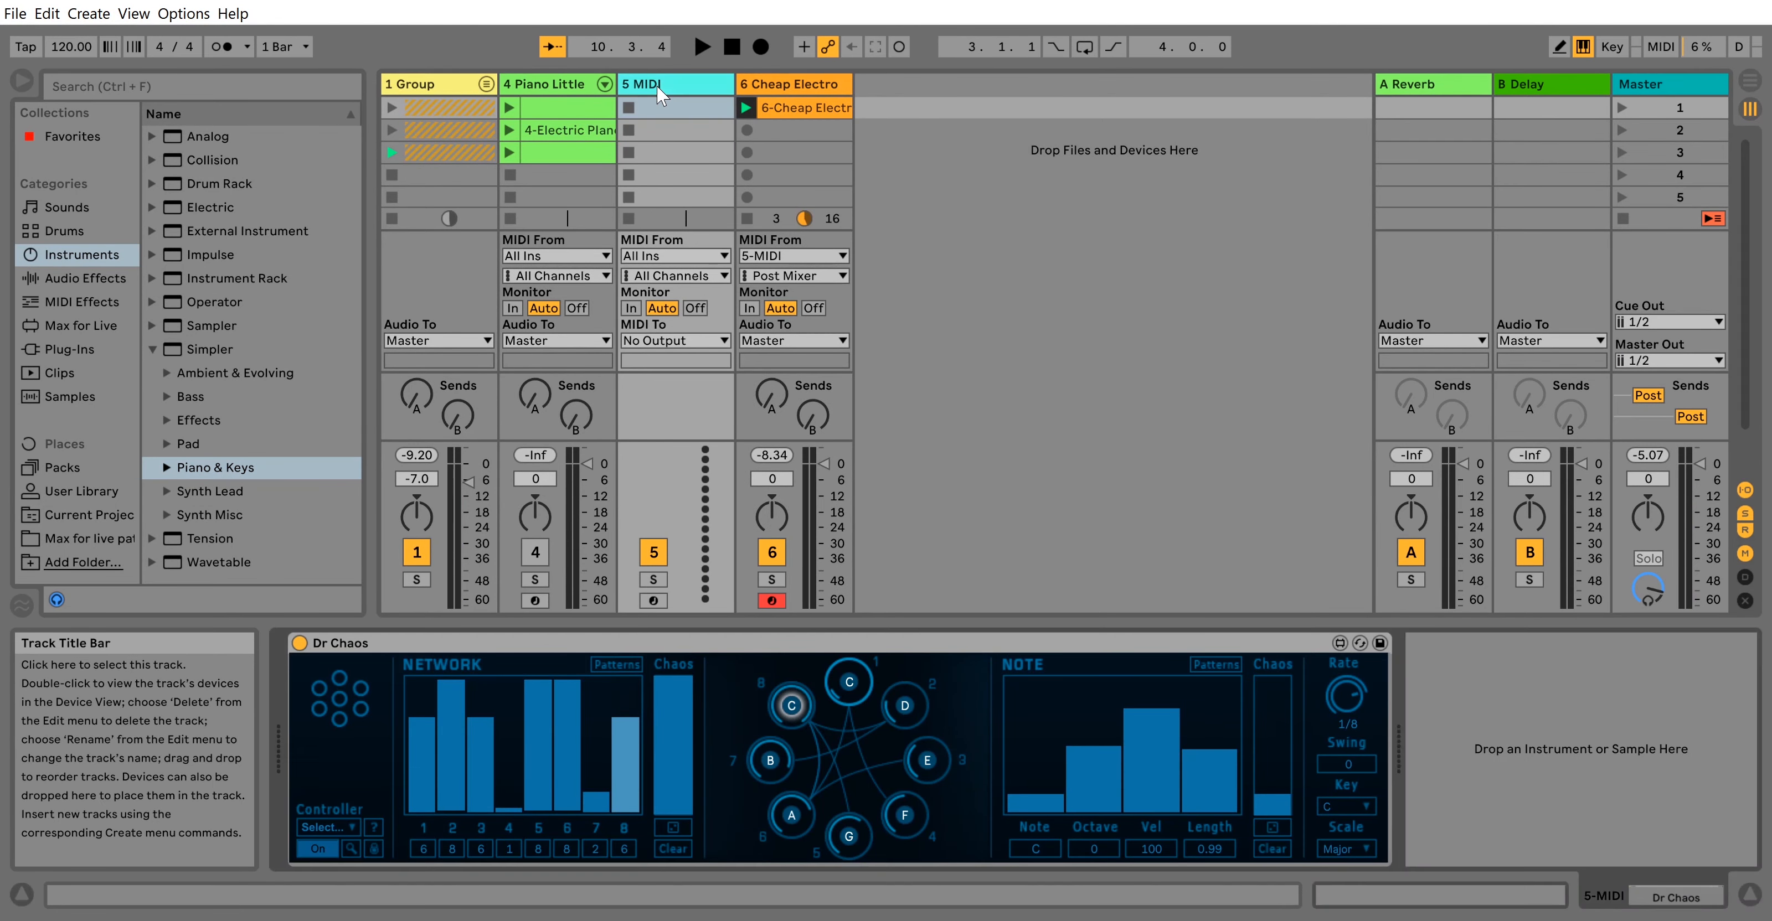
left_click(748, 219)
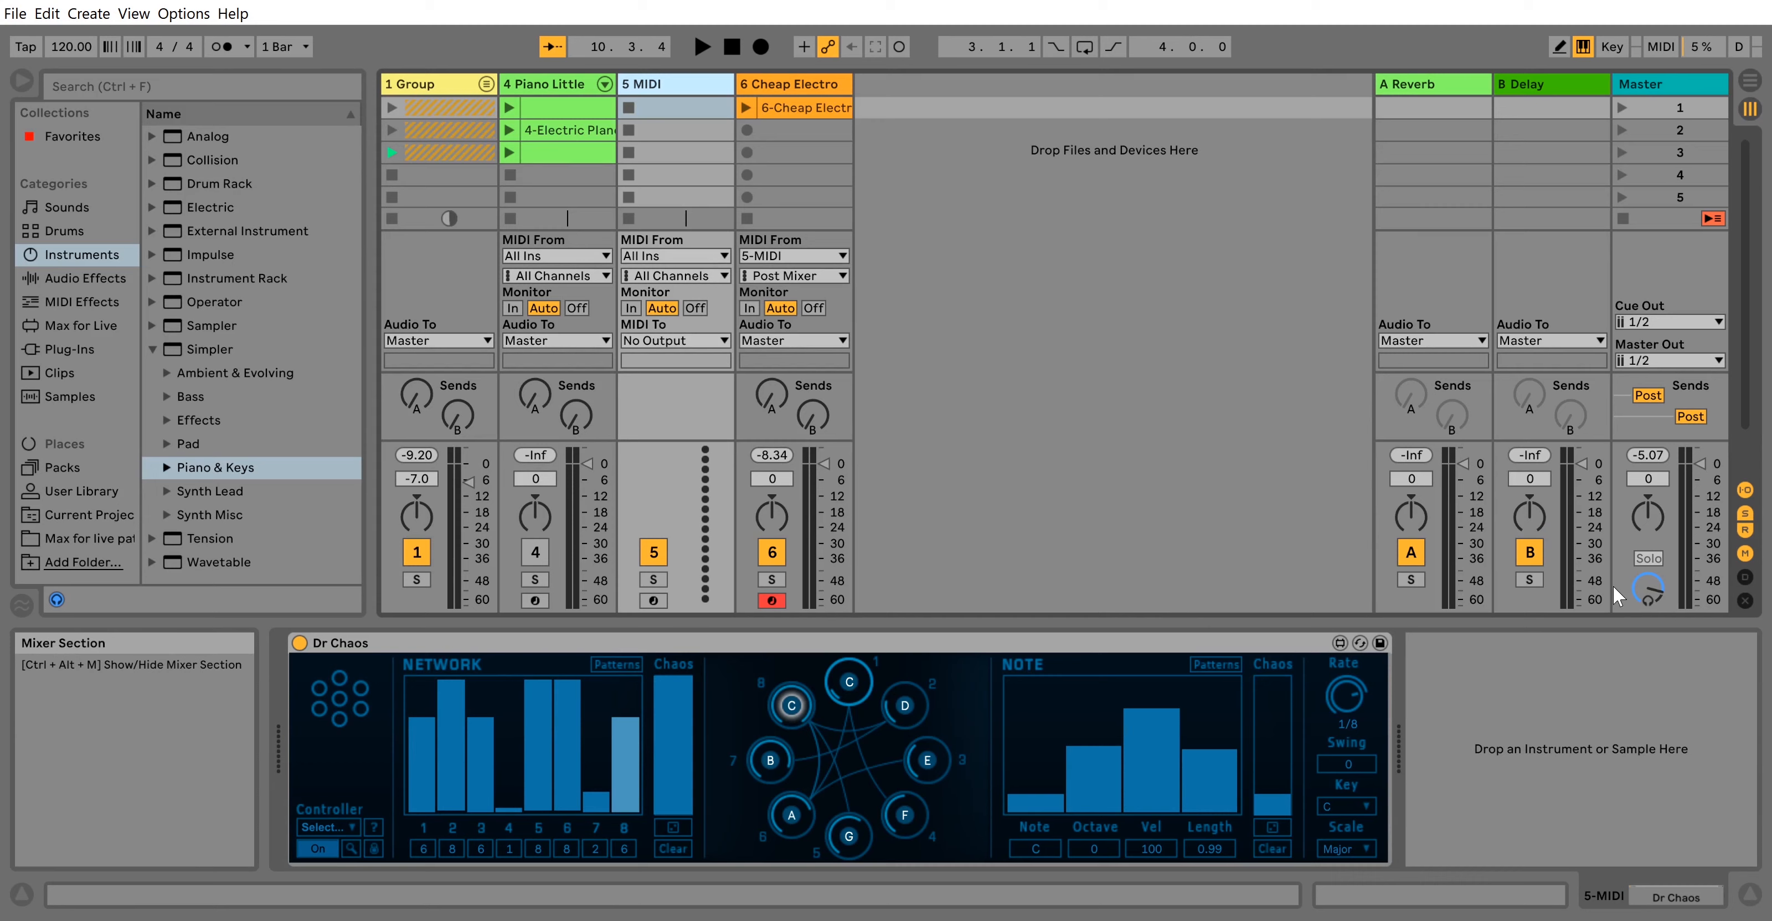
- Randomise the Network steps and, during playback, randomise the note values with Note Chaos raised to about a quarter
left_click(681, 824)
key("space")
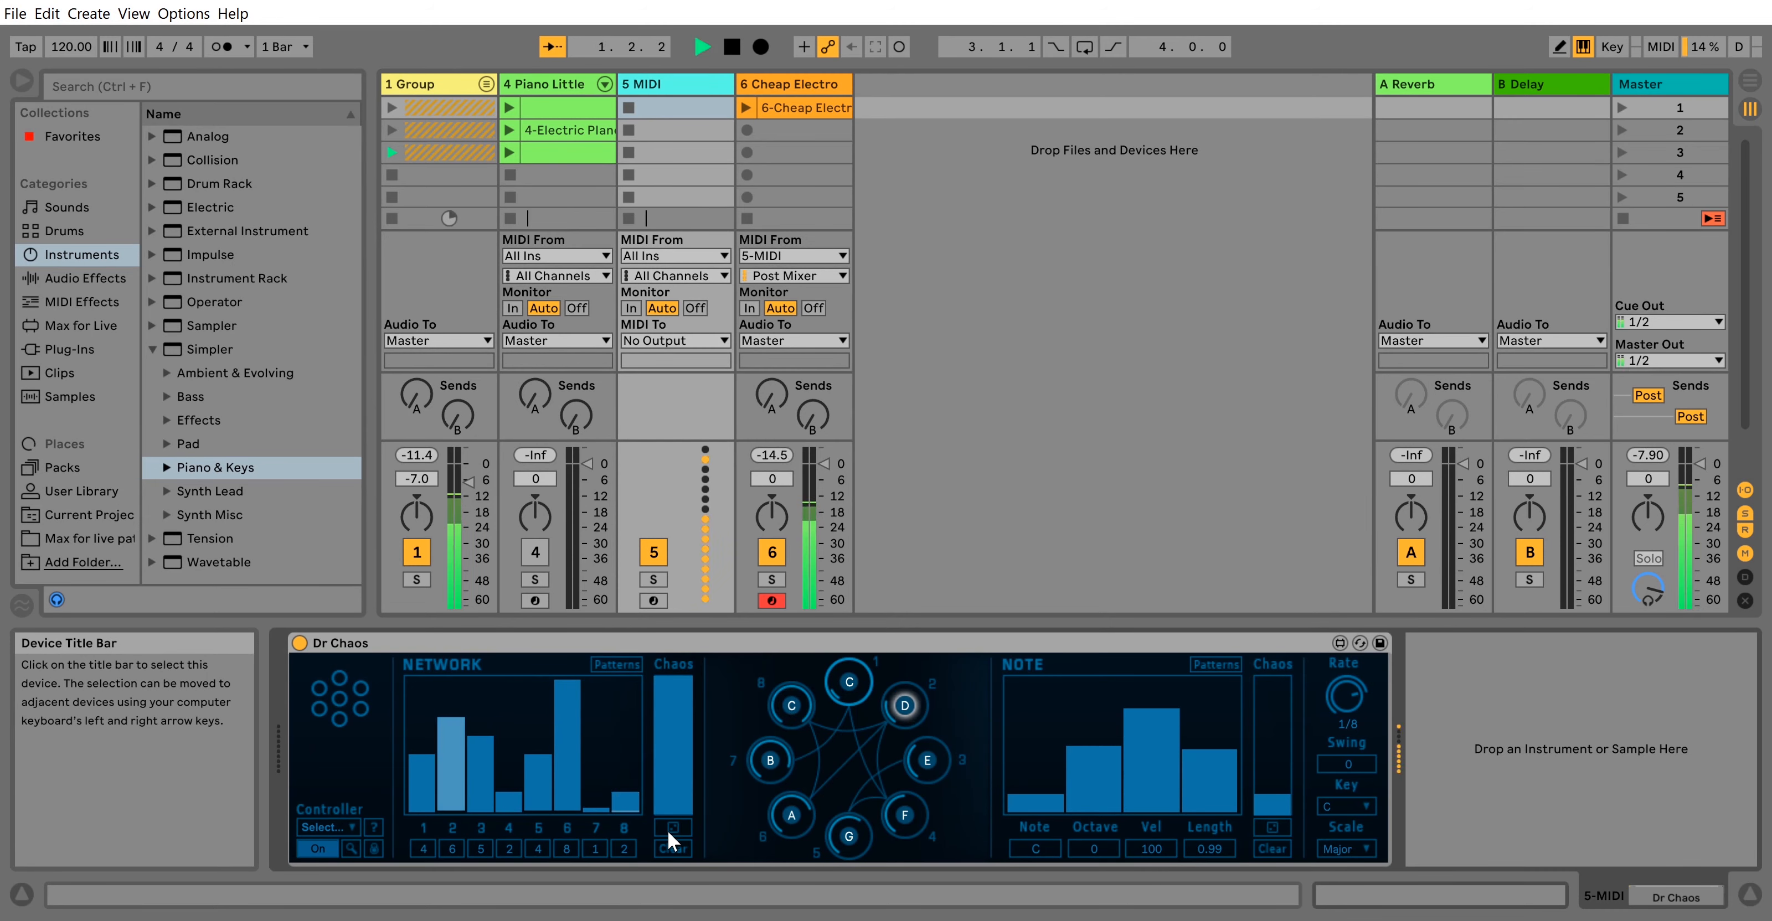
left_click(1271, 776)
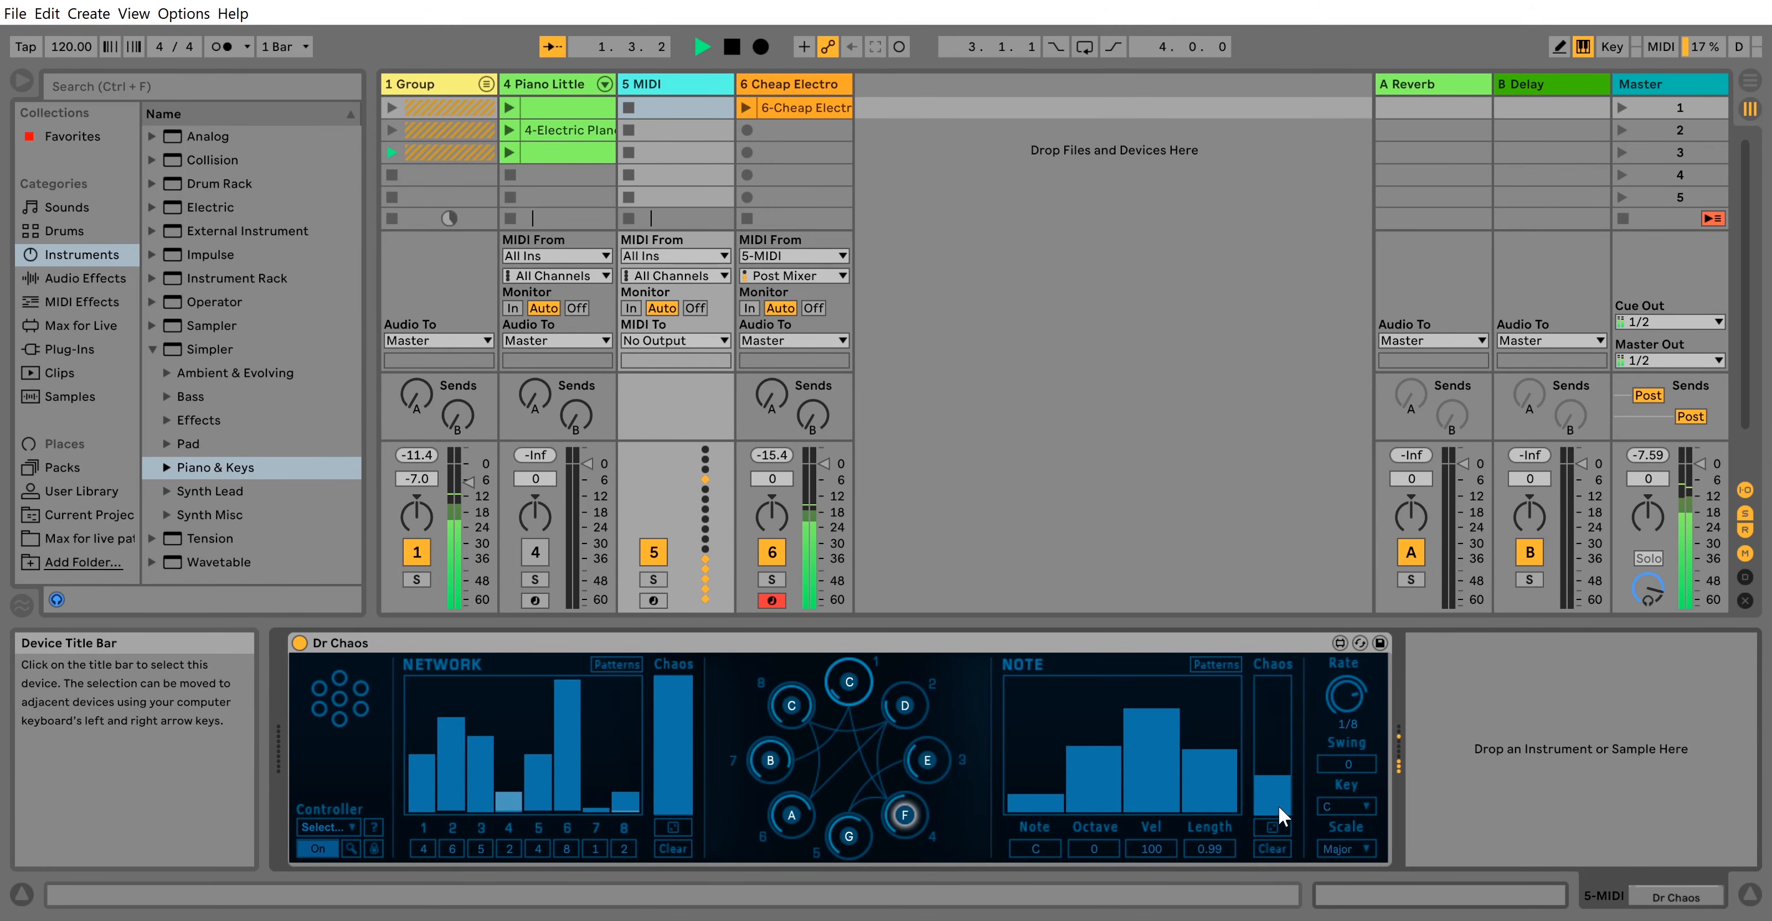
left_click(1278, 824)
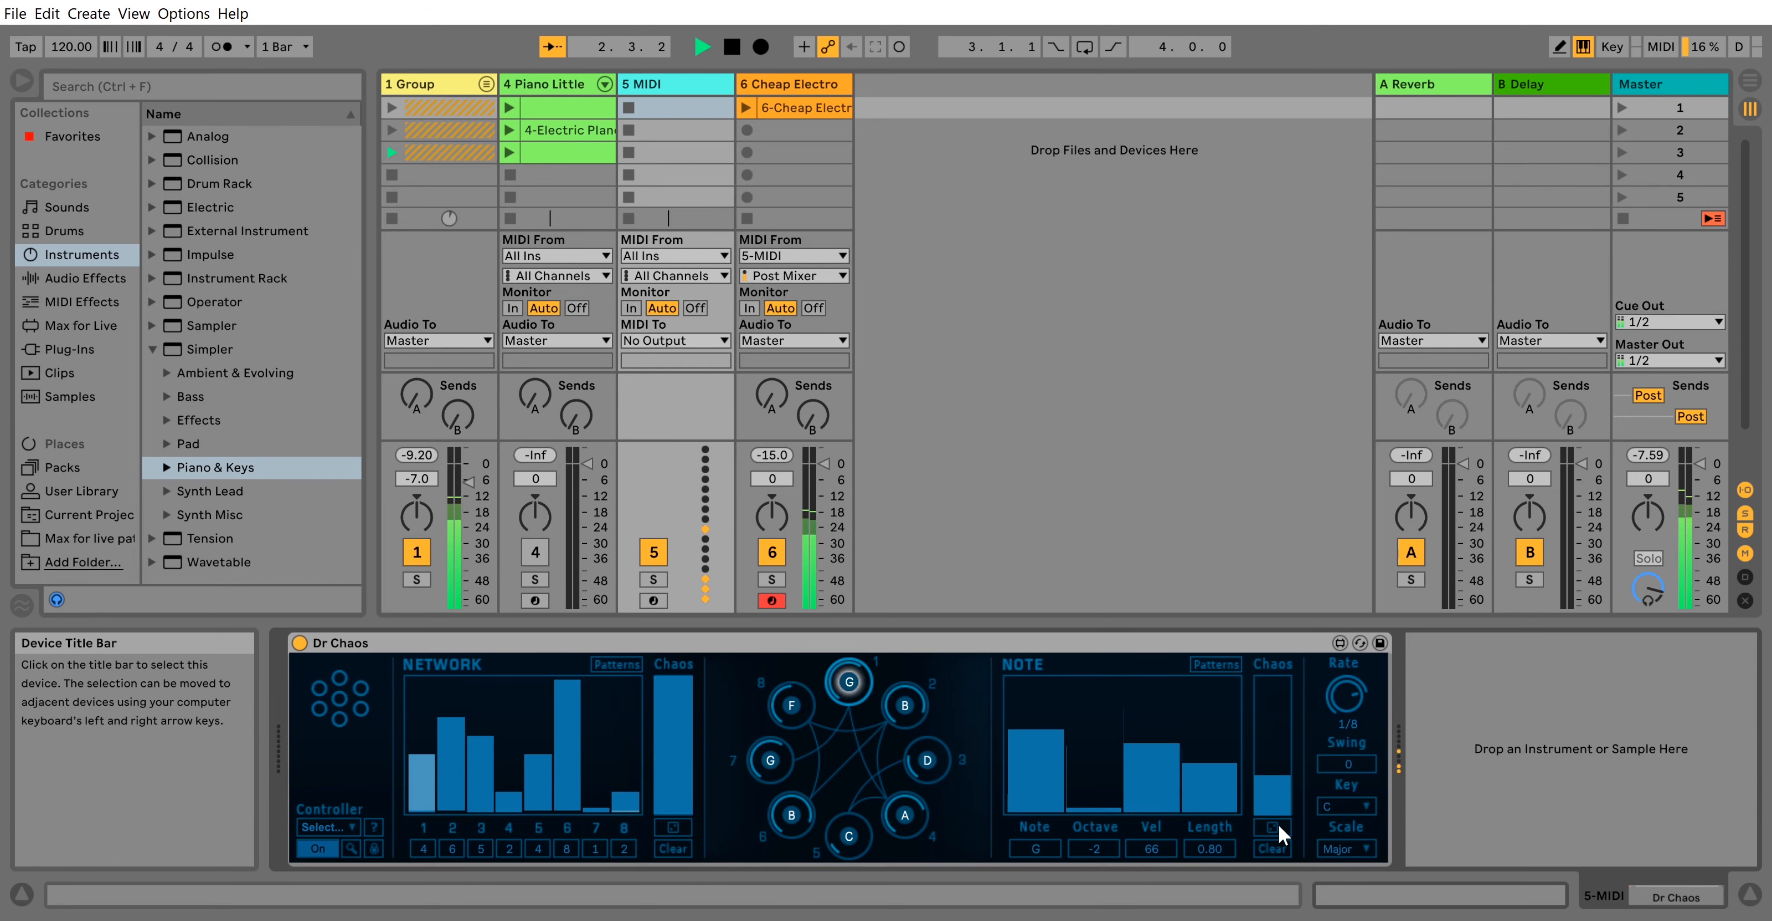
- Lower the Note Chaos amount to near minimum and restart the sequence to audition it
left_click(1272, 790)
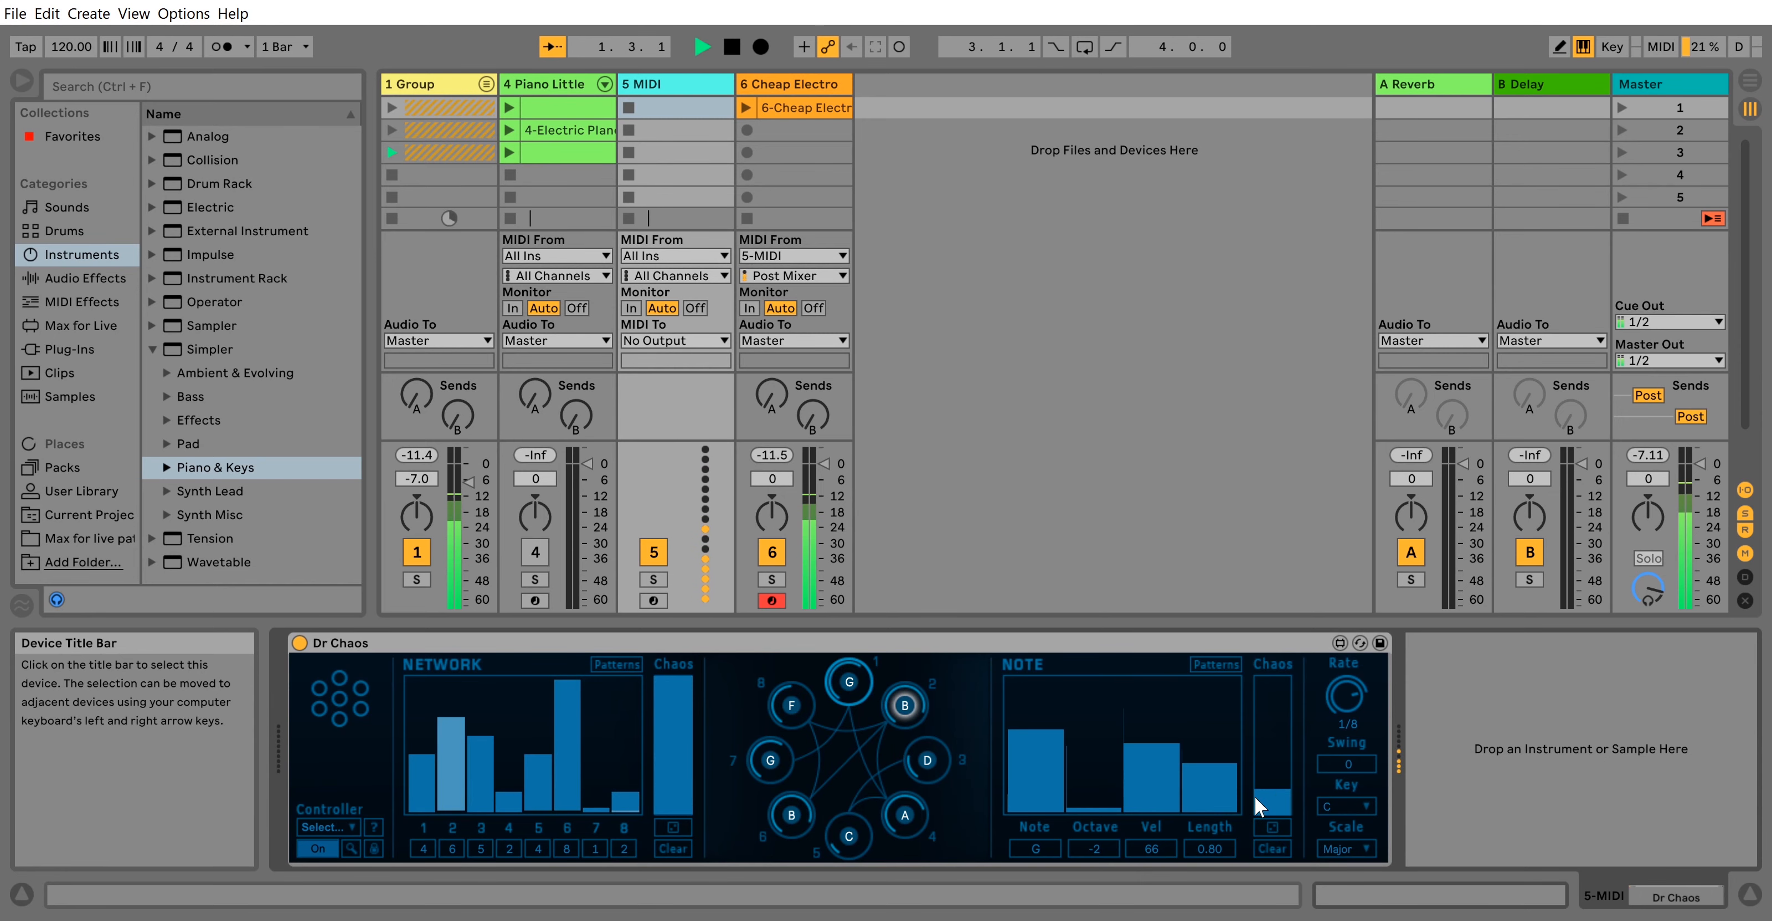
key("space")
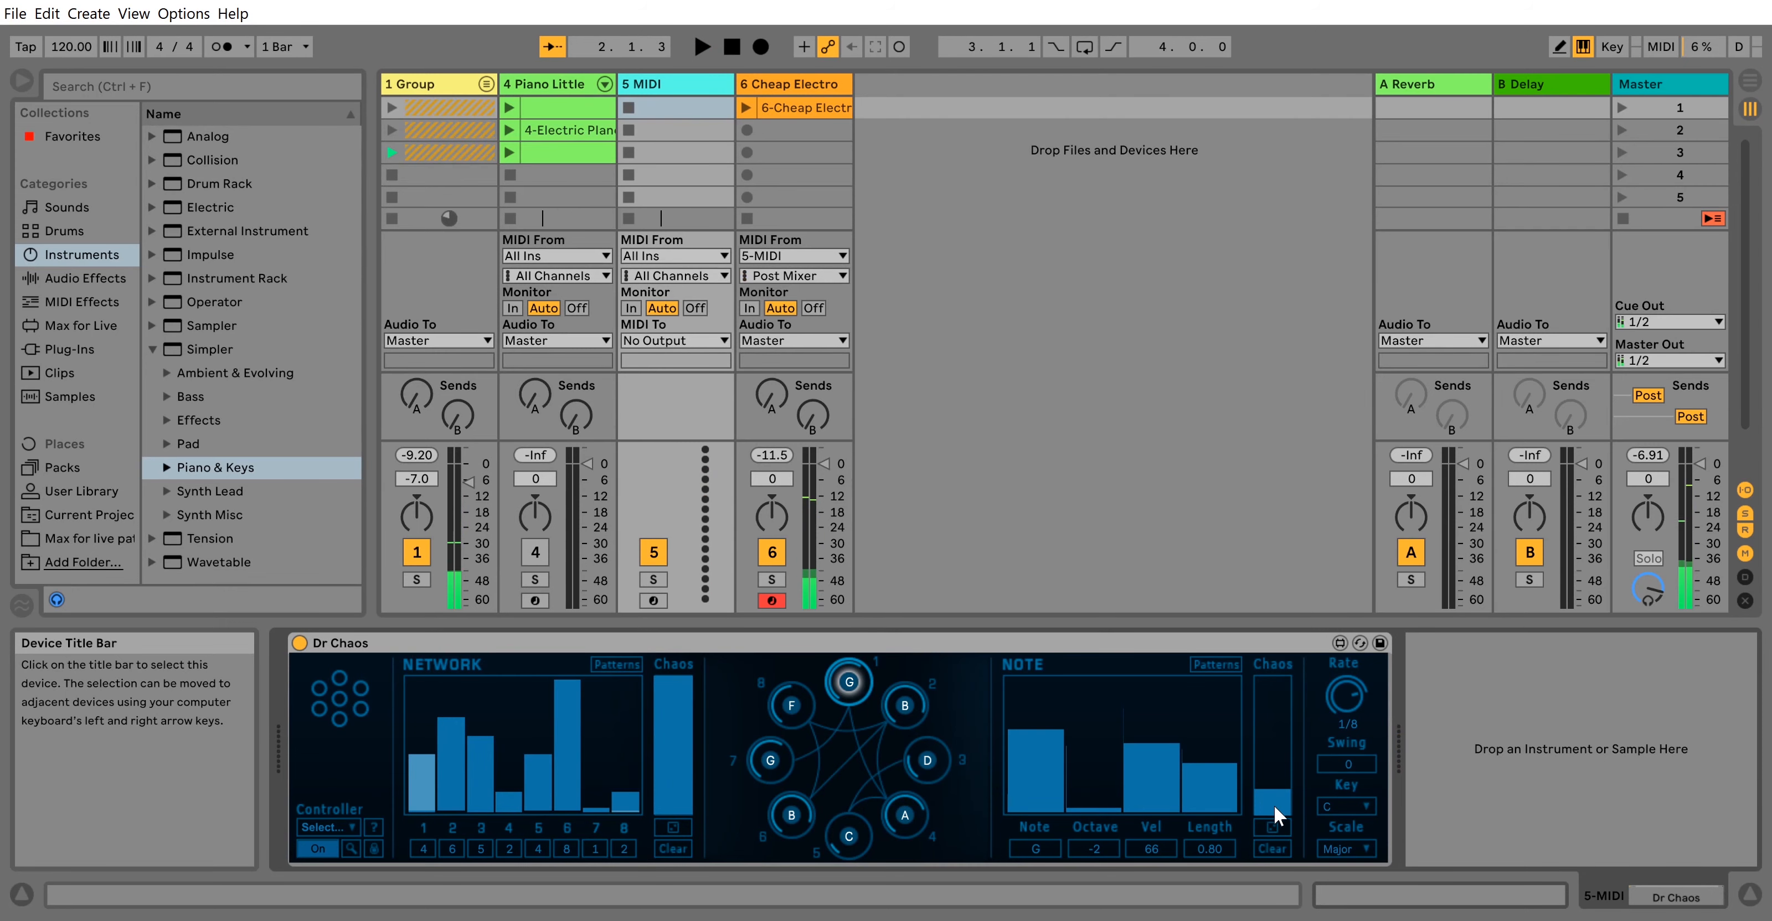
left_click(1272, 805)
key("space")
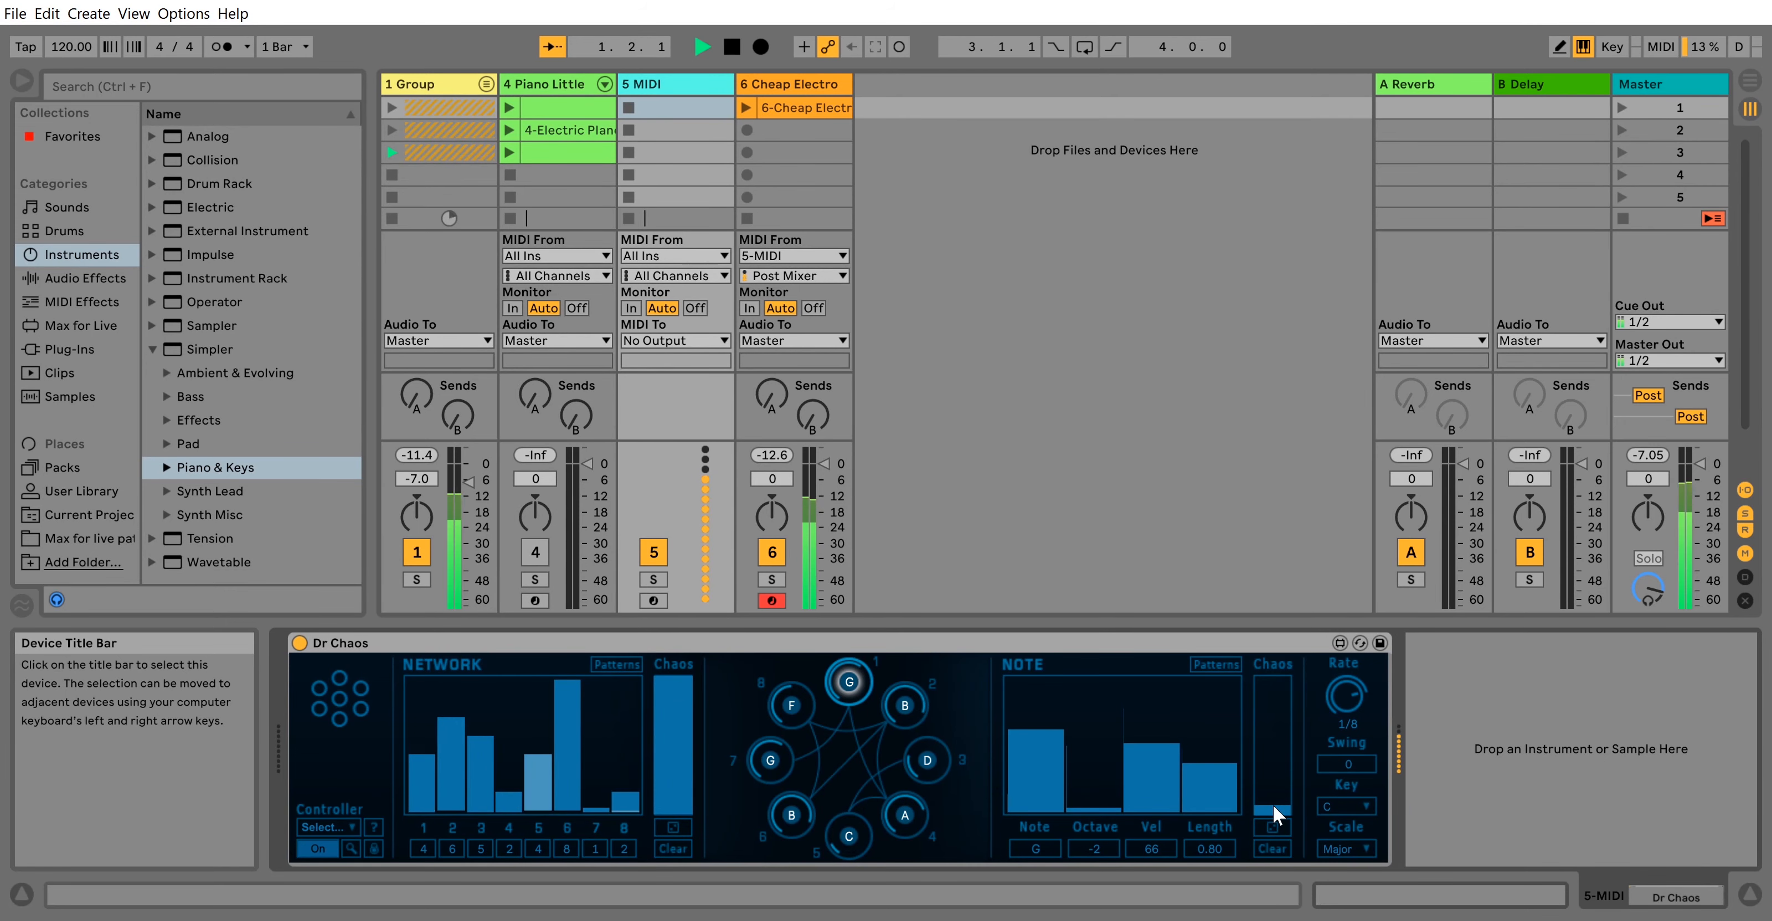
- Lower the Network Chaos to about 70 percent, randomise the Network steps during playback, and stop the sequence
left_click(673, 714)
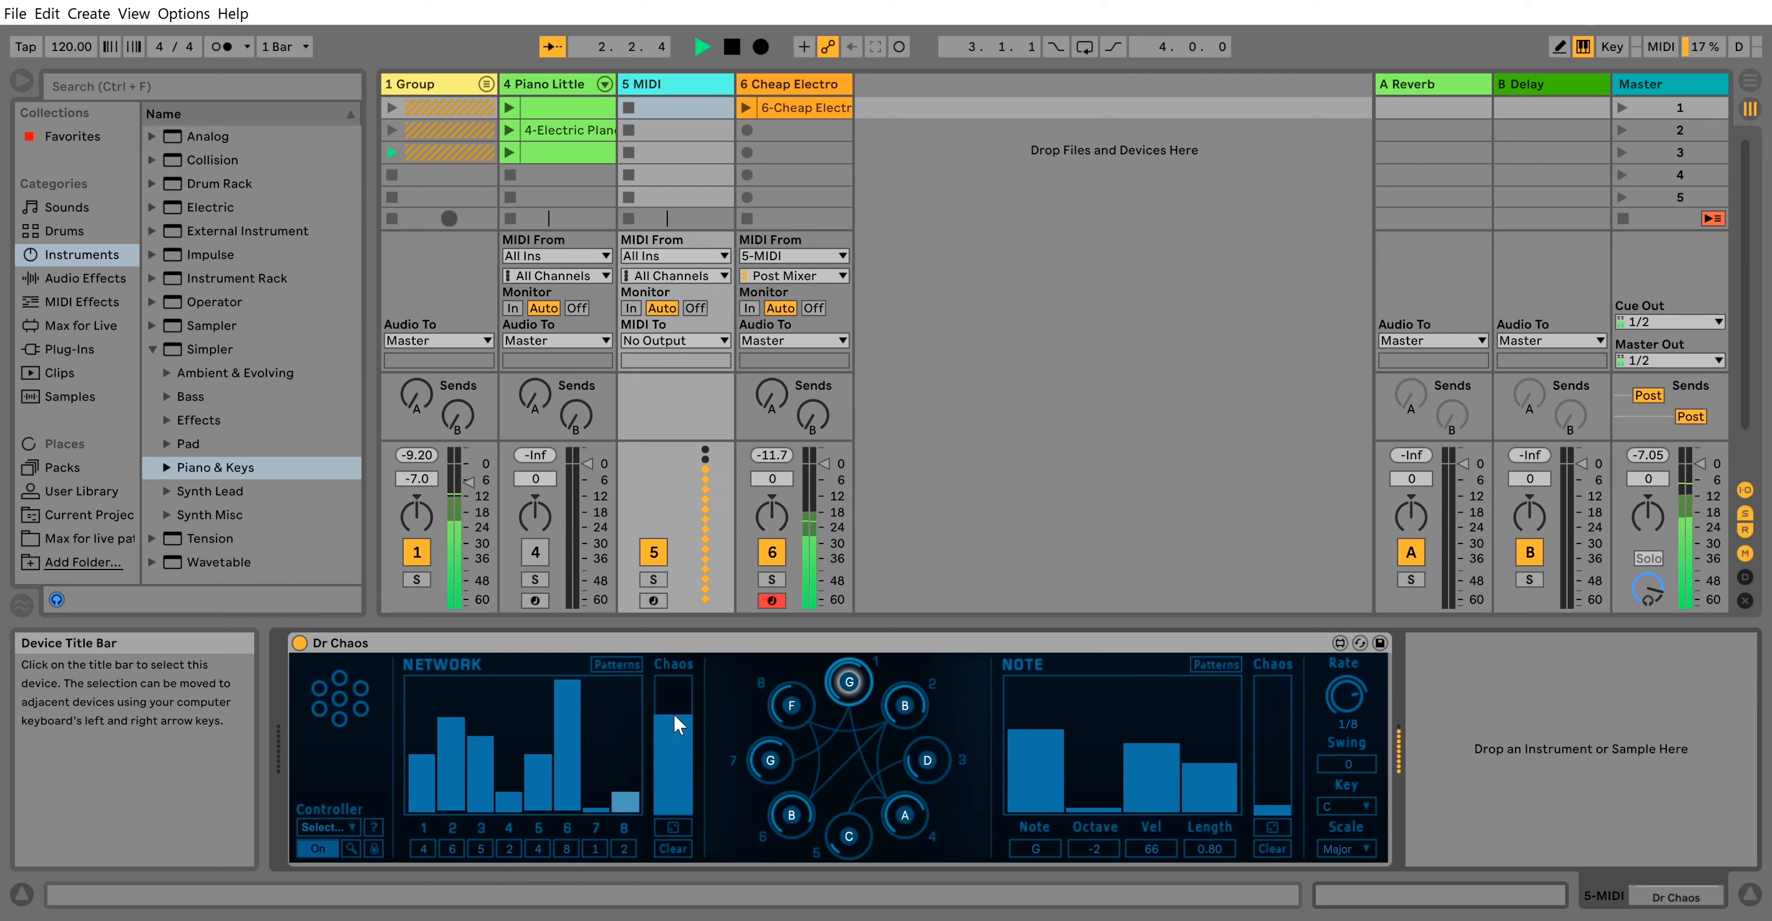
left_click(674, 828)
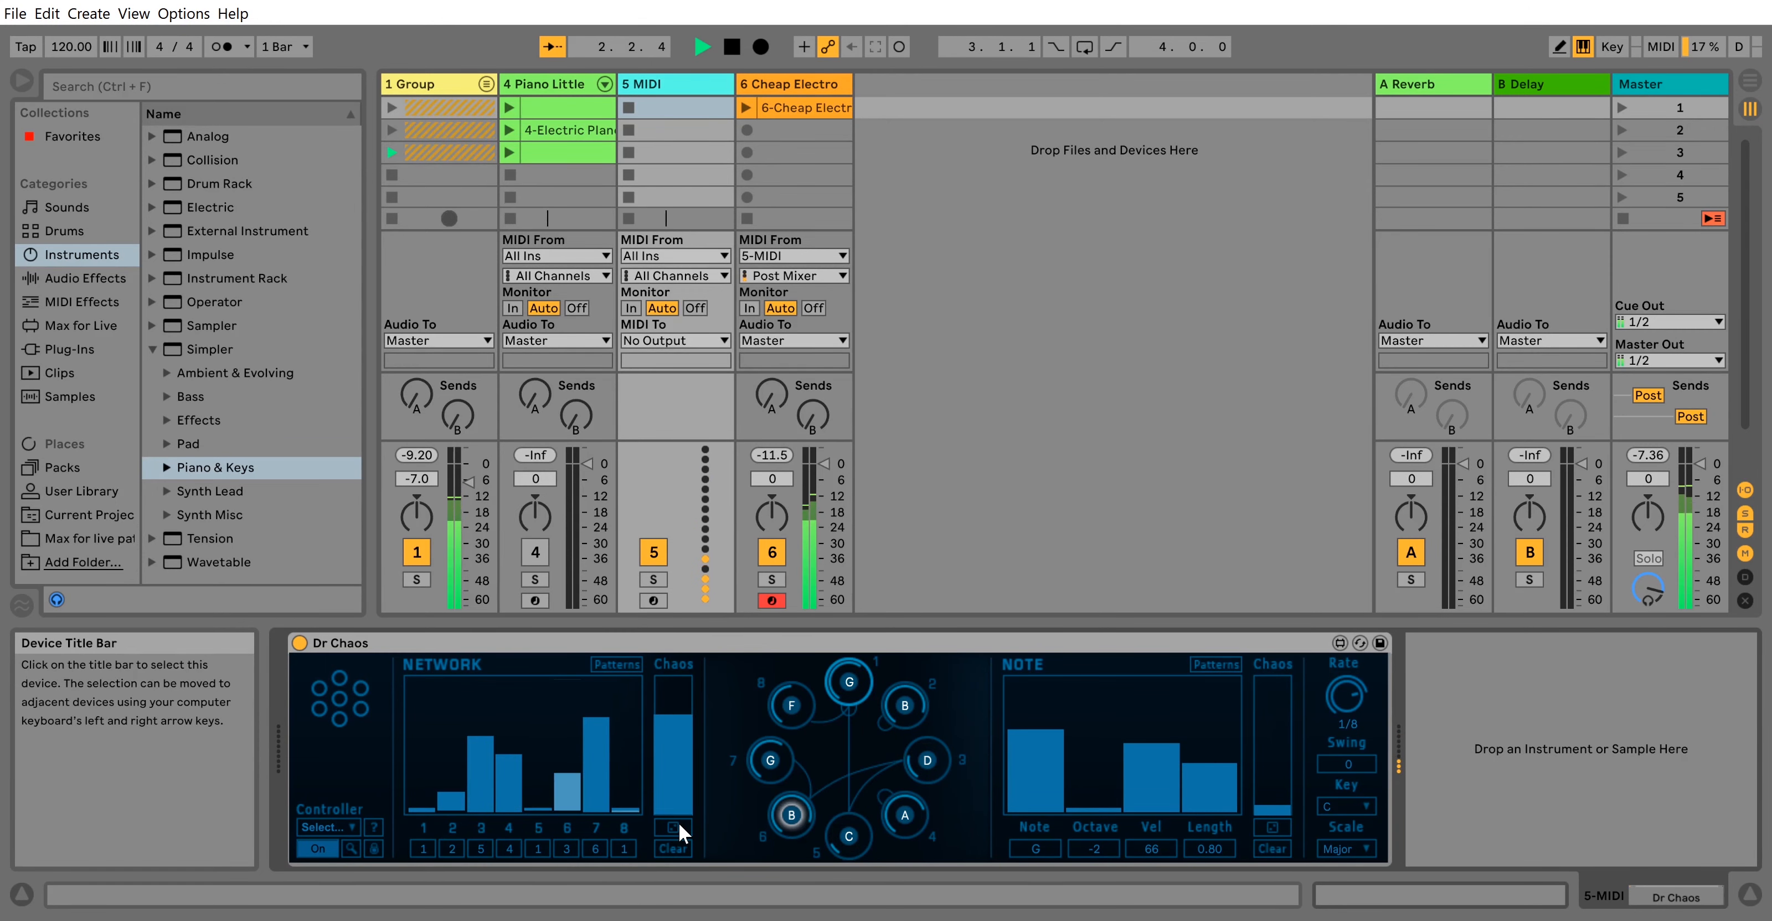
key("space")
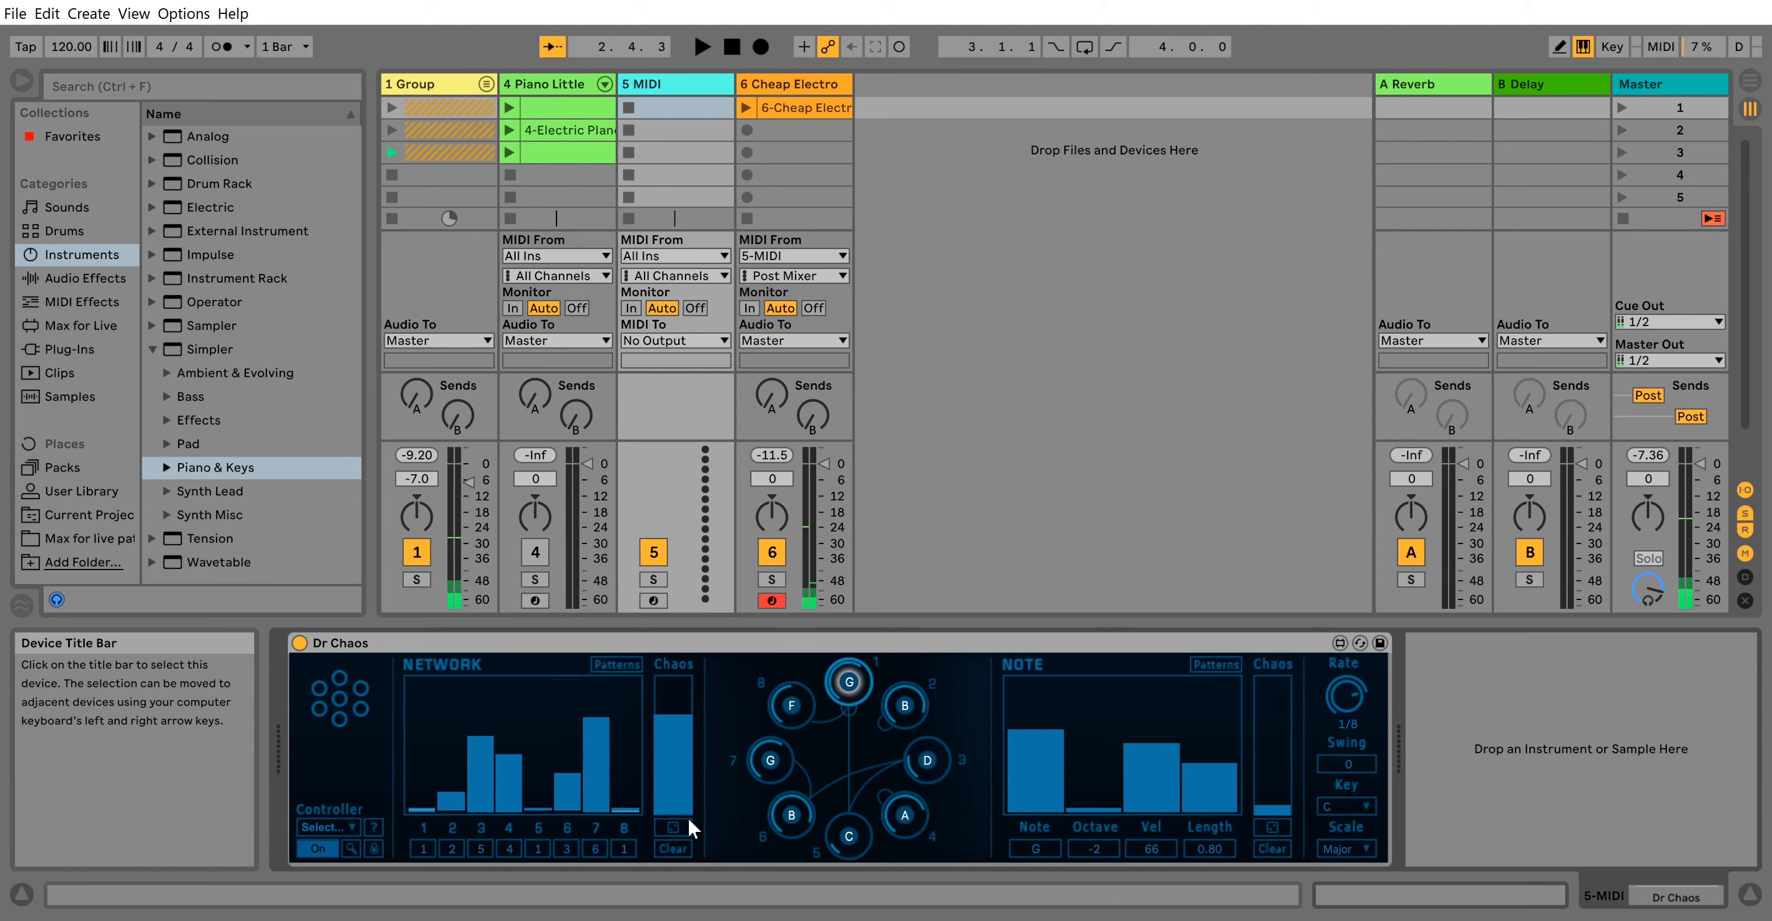